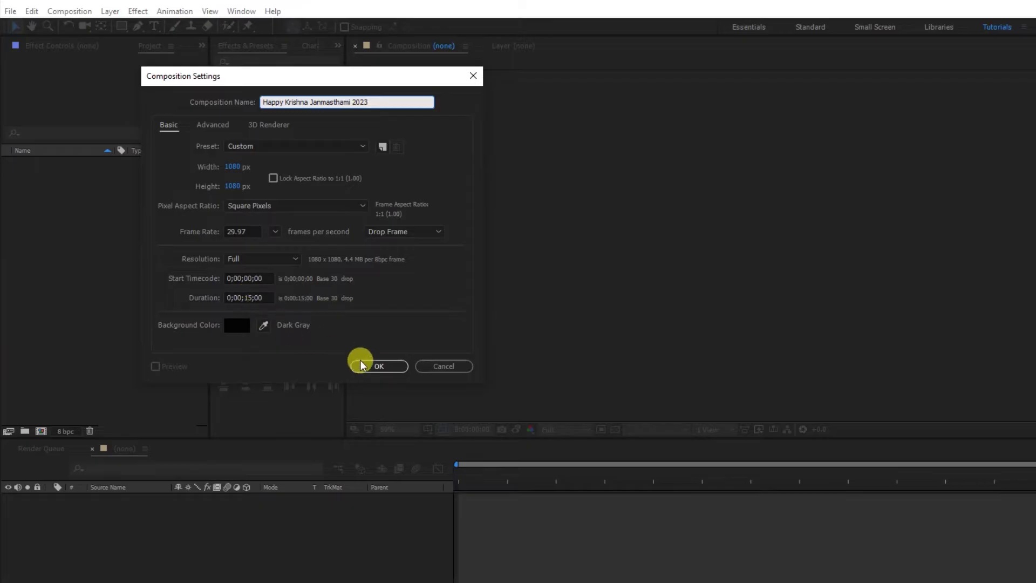
- Create the 1080 × 1080 px composition "Happy Krishna Janmasthami 2023" with a duration of 15 seconds at 29.97 fps
click(387, 370)
drag(733, 300, 488, 302)
key(v)
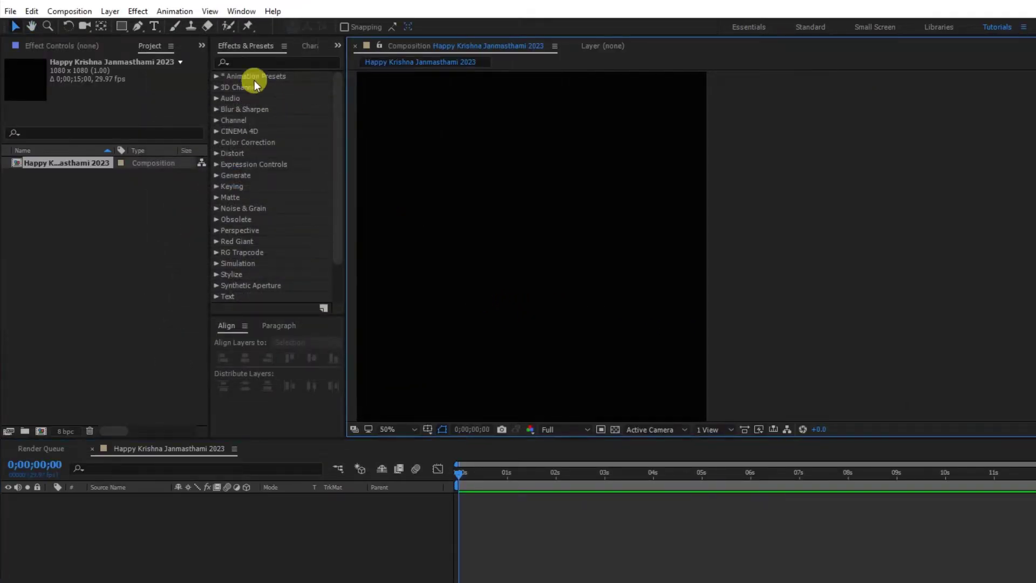
- Add a frame-filling rectangle with a radial gradient fill running from above the centre to the canvas's lower-right corner
double_click(120, 27)
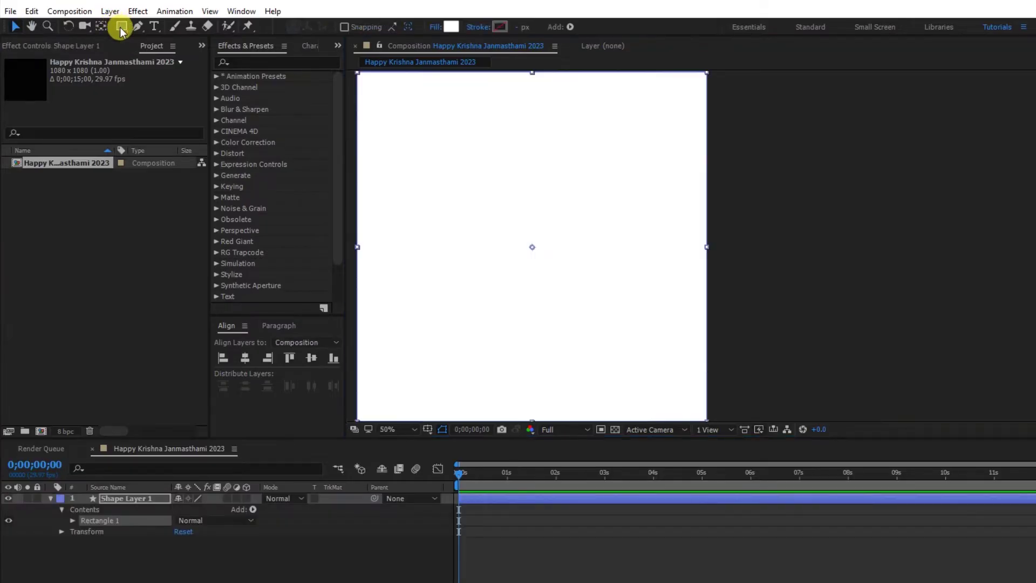
click(434, 28)
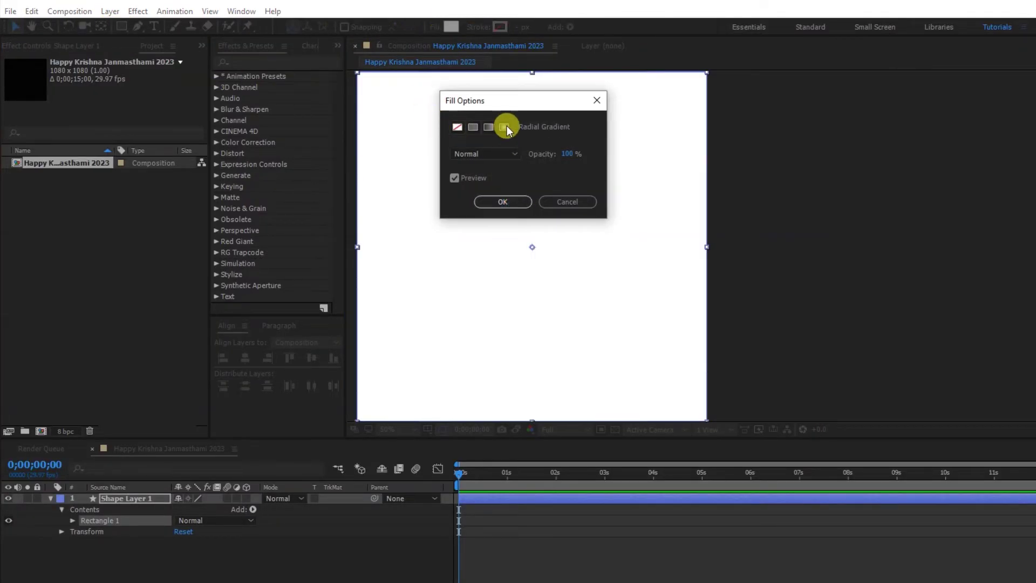
click(504, 127)
click(507, 202)
drag(530, 248, 522, 181)
drag(564, 246, 707, 423)
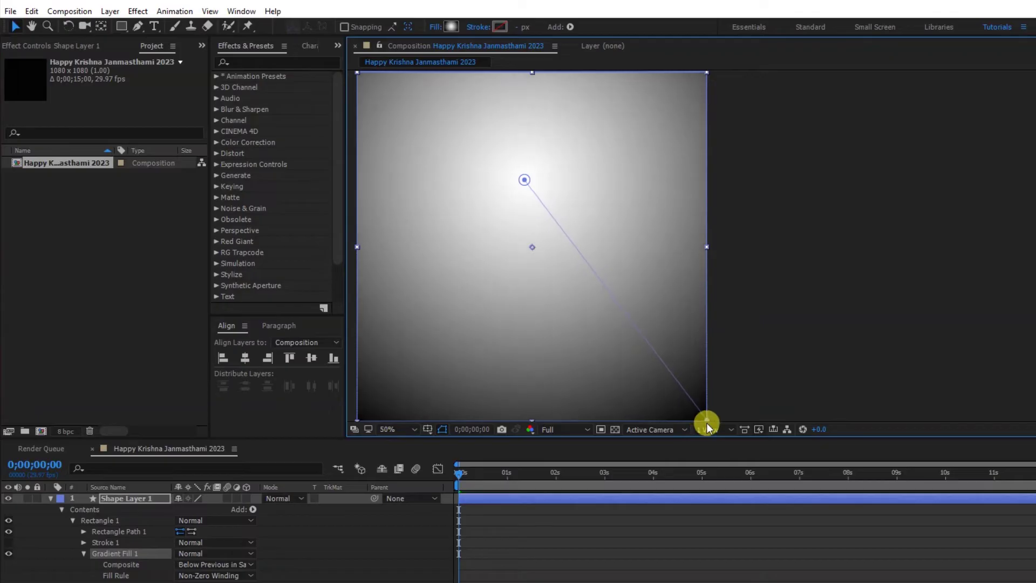
- Move the gradient's white stop to about 24.5% and set its color to FDF5B6
click(453, 27)
drag(371, 219, 433, 214)
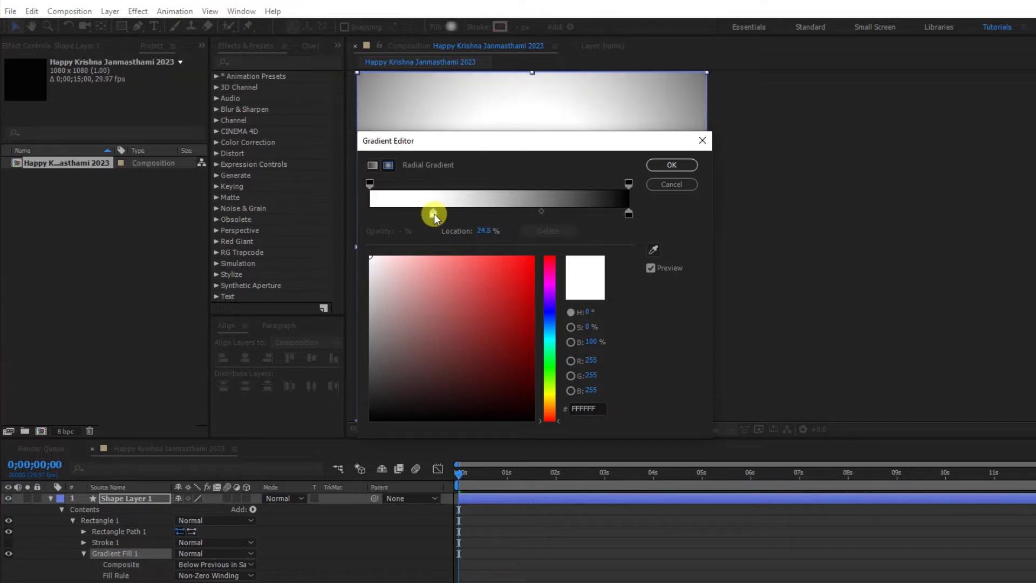
click(589, 409)
text(FDF)
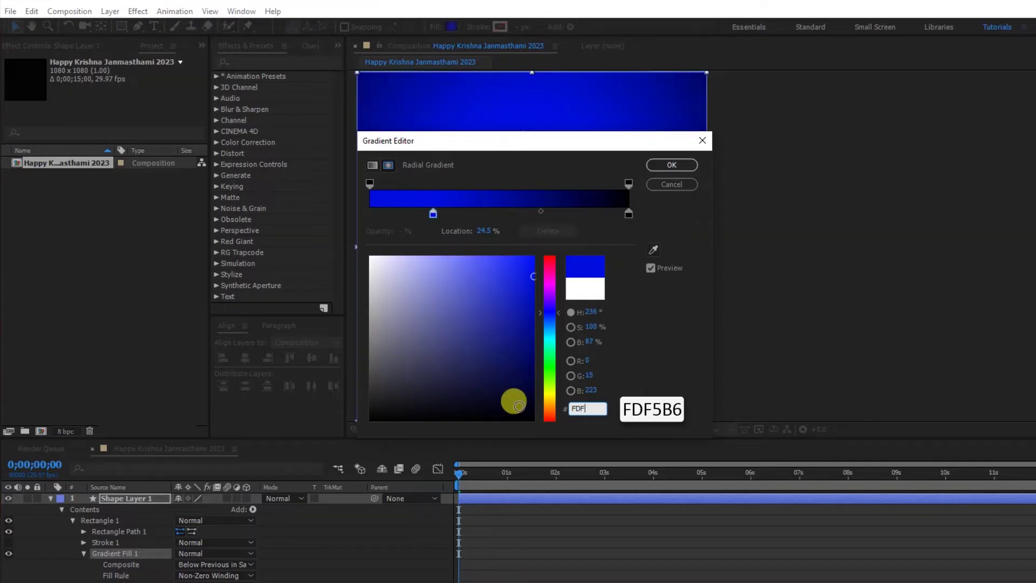
text(5B6)
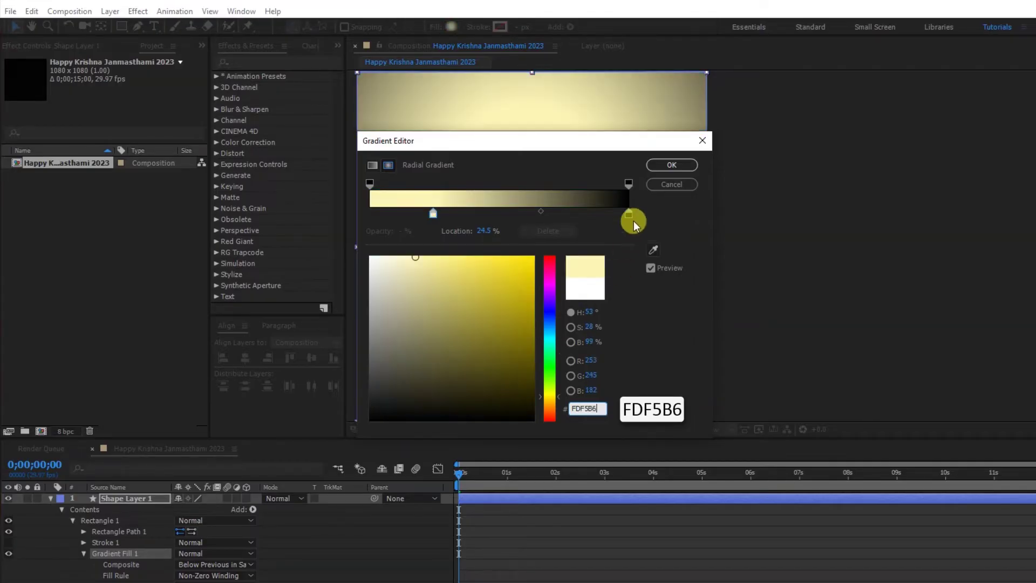
- Set the gradient's black end stop to FF8400, apply the gradient and collapse the shape layer's properties
click(630, 216)
click(602, 406)
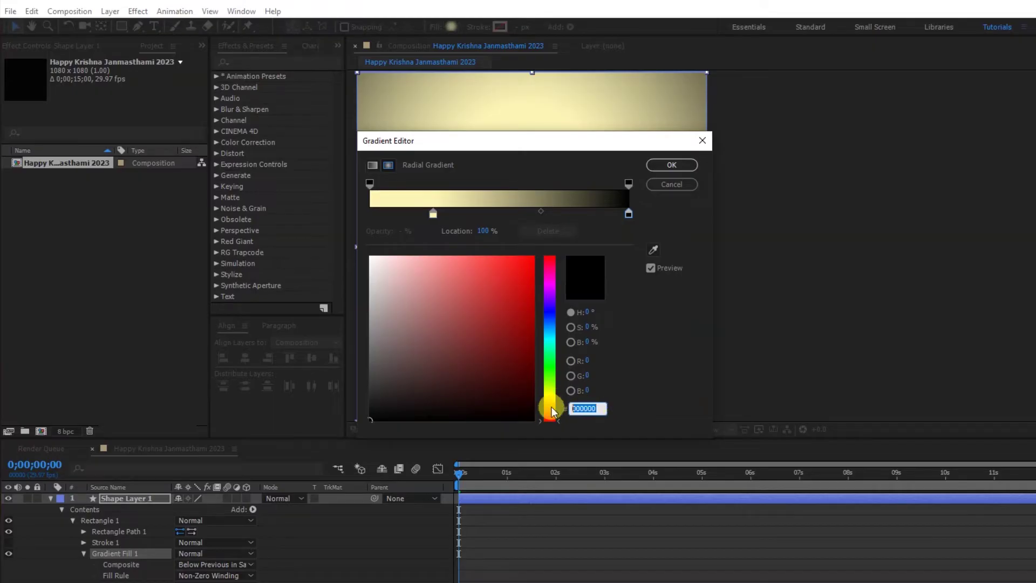
text(FF8400)
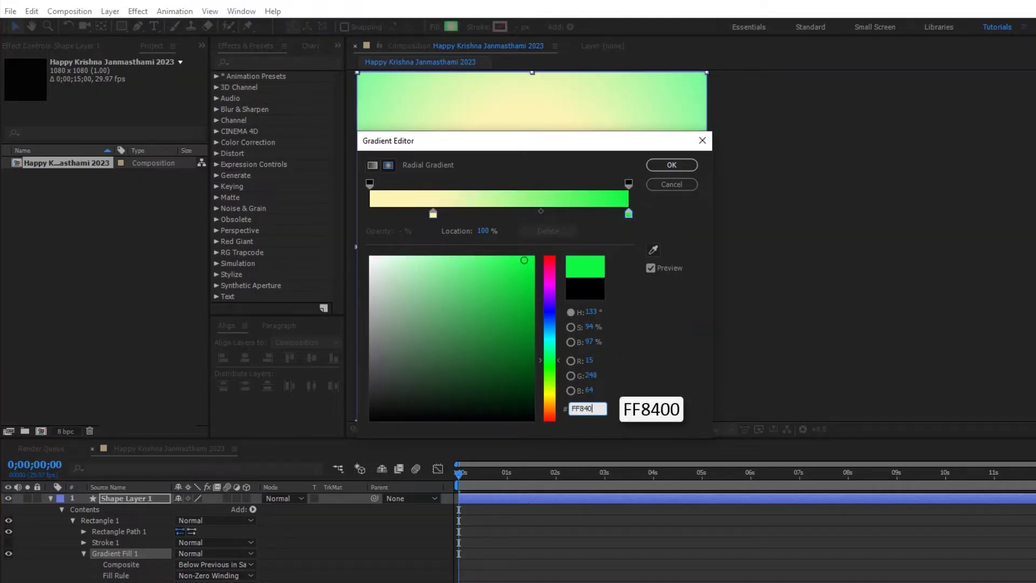
click(664, 166)
click(51, 497)
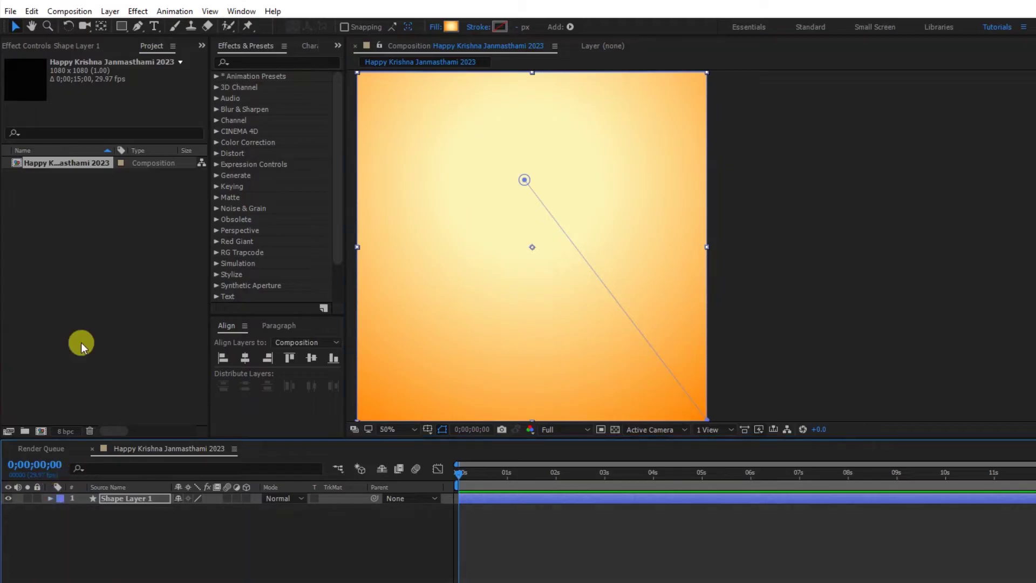
- Import all eight images from the Hkrshna Janmathami folder as footage, from Bal Krishna to Tample
click(91, 305)
key(ctrl+i)
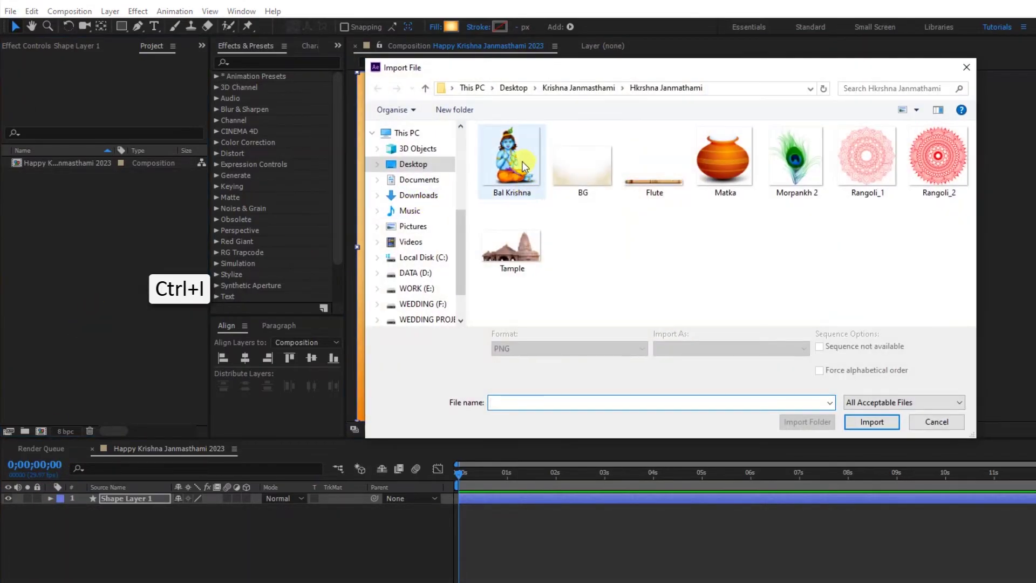
click(505, 172)
shift+click(520, 232)
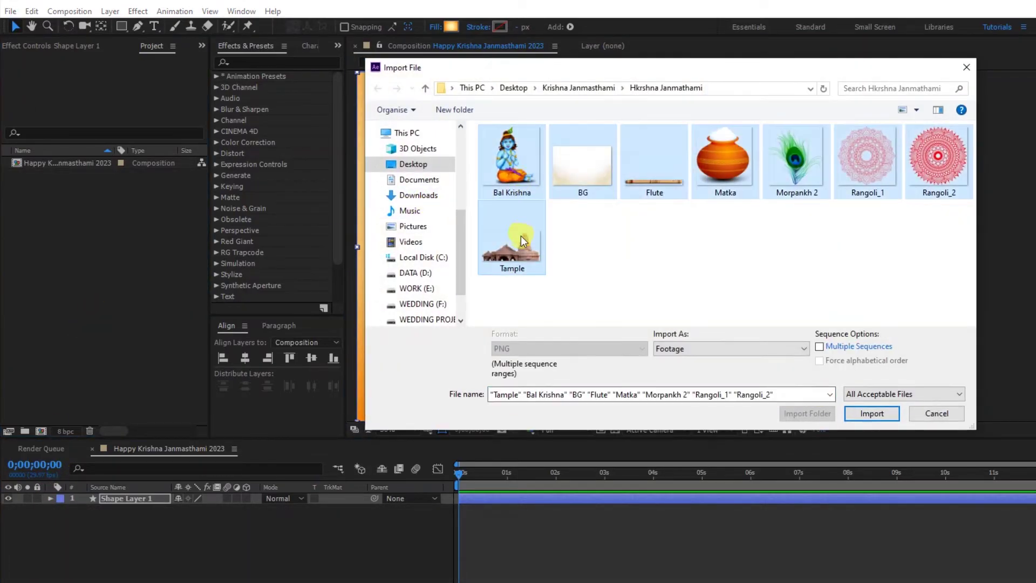
click(864, 412)
- Place BG.jpg above the gradient layer, fit it to the composition and set its blending mode to Linear Burn
drag(33, 174, 119, 496)
key(ctrl+alt+f)
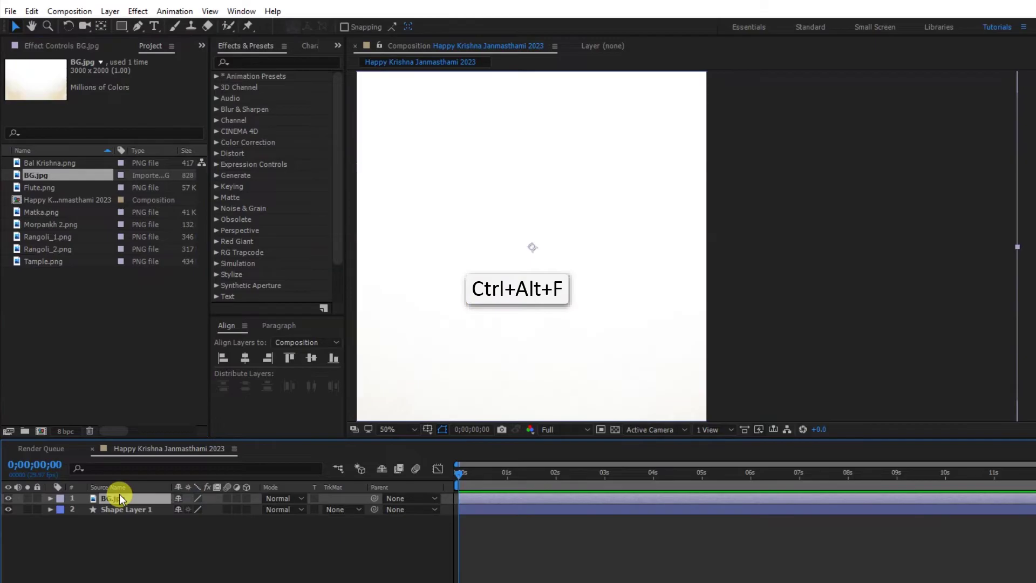
click(279, 499)
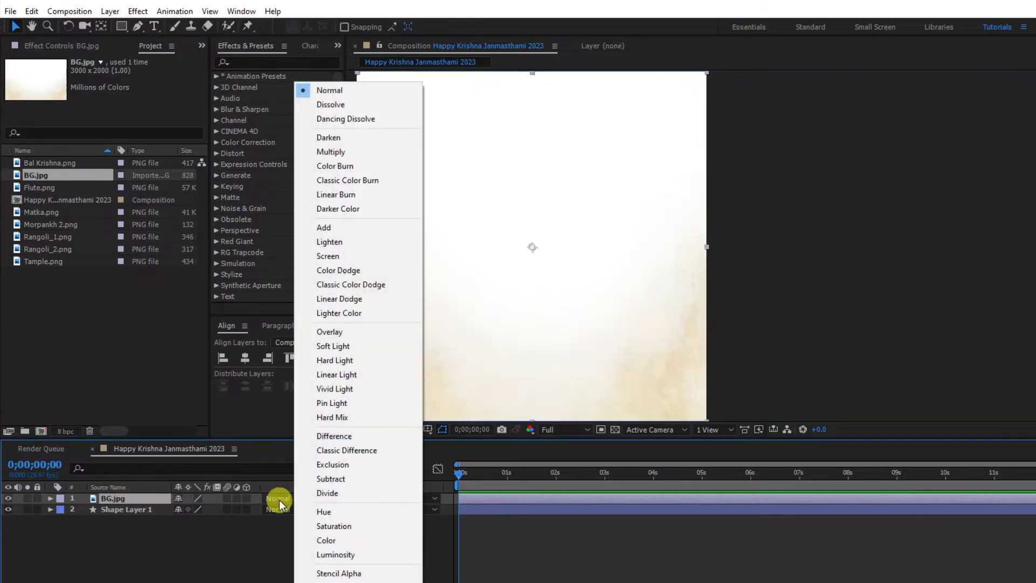
click(332, 196)
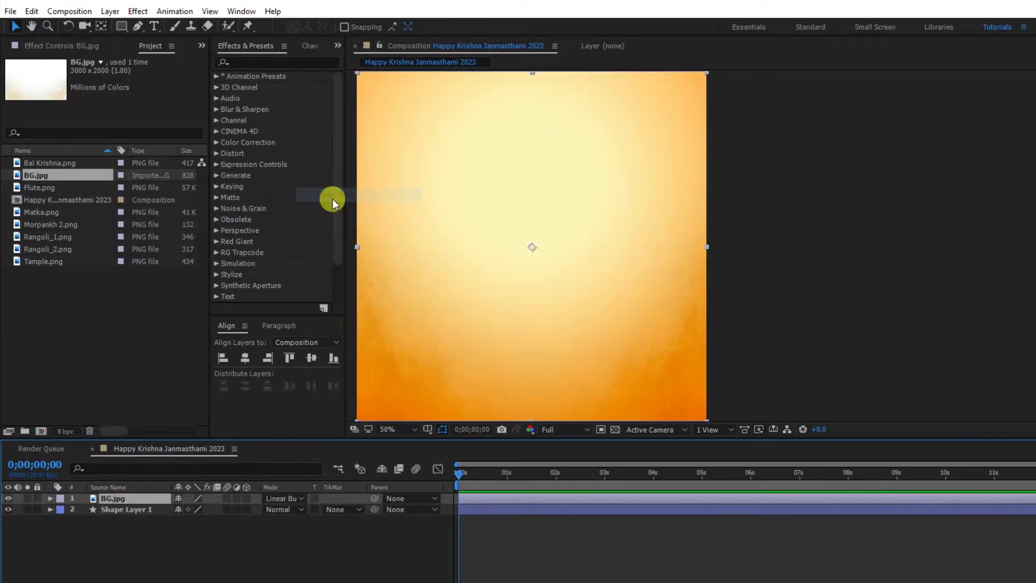
- Place Tample.png above the BG.jpg layer and scale it to 60%
click(134, 358)
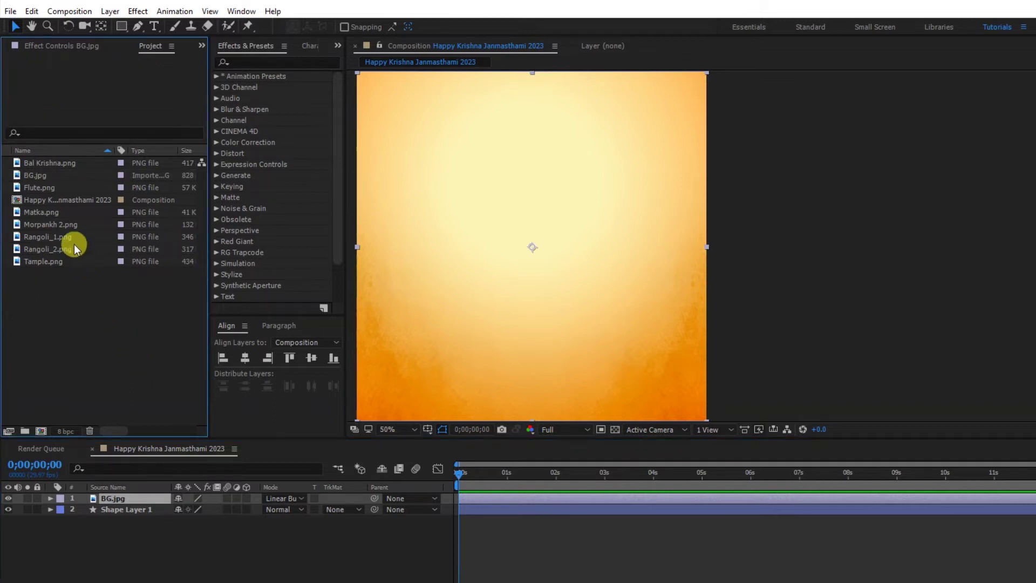
drag(42, 260, 113, 493)
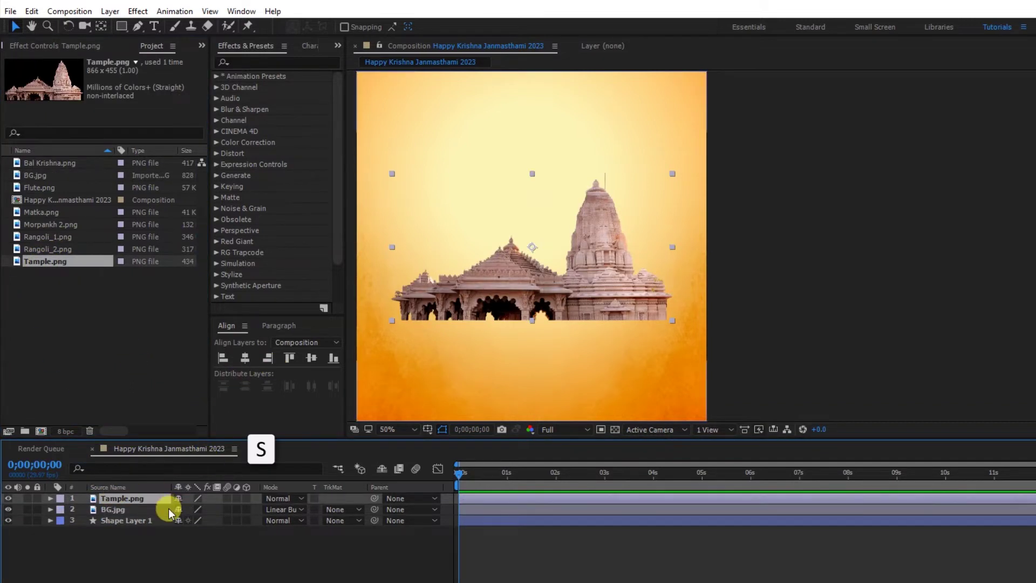
text(s60)
key(Return)
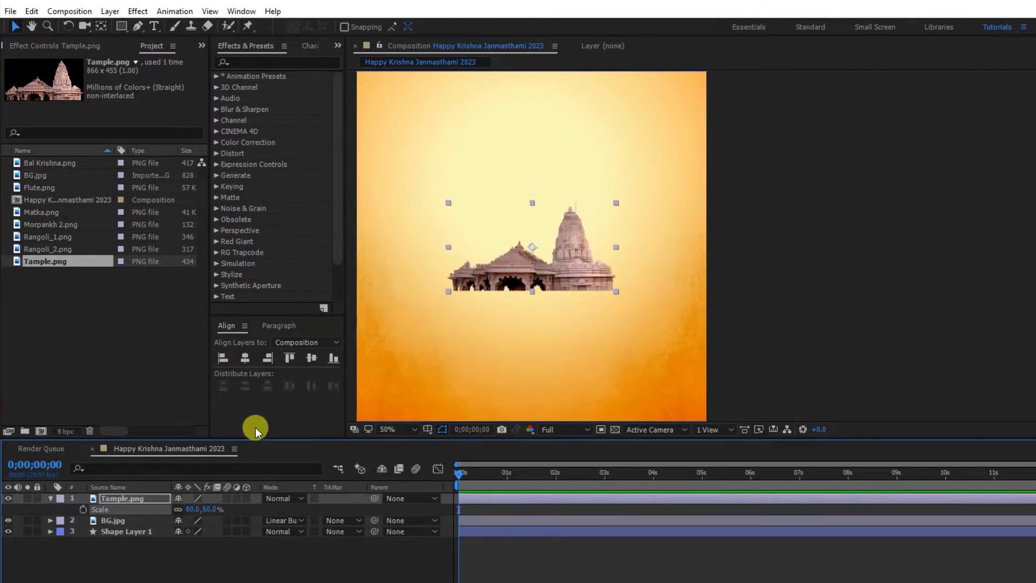
- Align the temple to the composition's bottom and right edges and set its blending mode to Soft Light
click(332, 360)
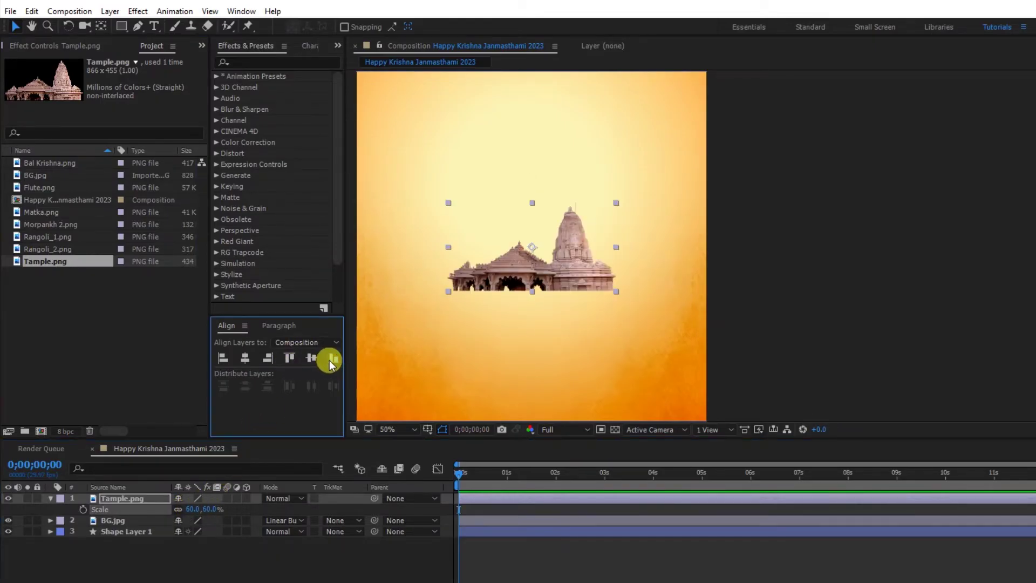
click(269, 359)
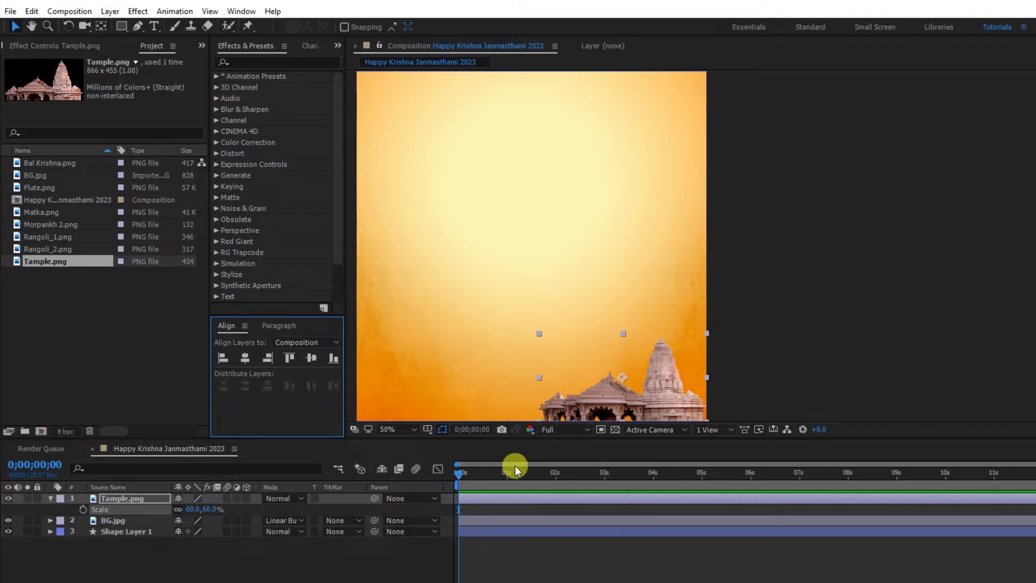
click(479, 500)
click(291, 498)
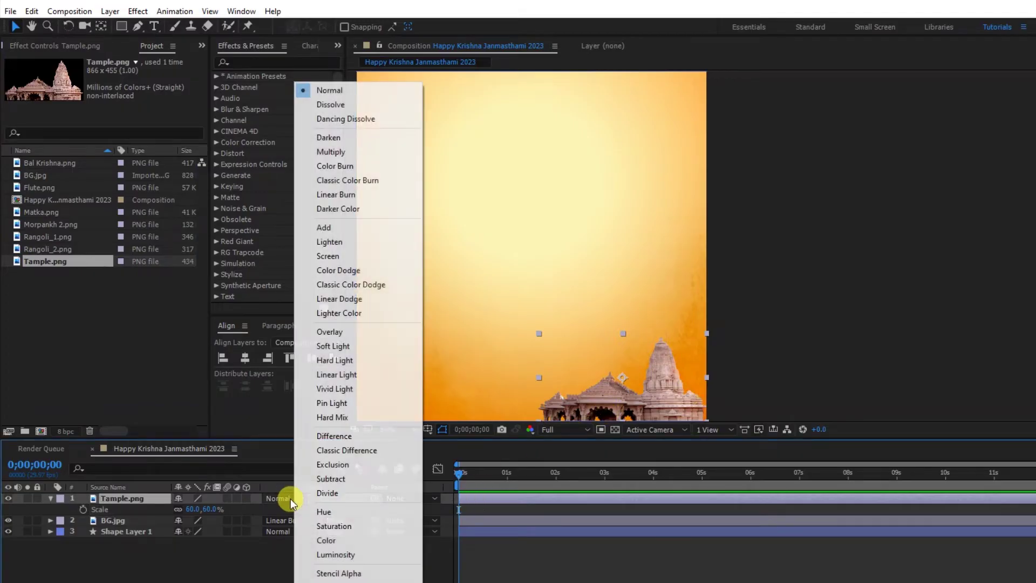
click(335, 345)
- Duplicate the temple layer, flip the copy horizontally and align it to the composition's left edge
key(ctrl+d)
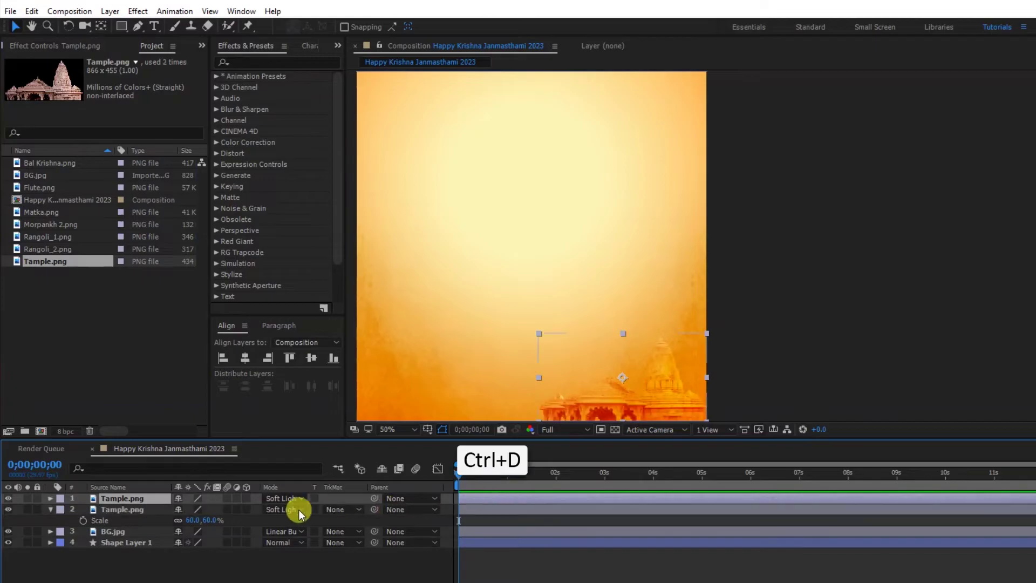
right_click(148, 496)
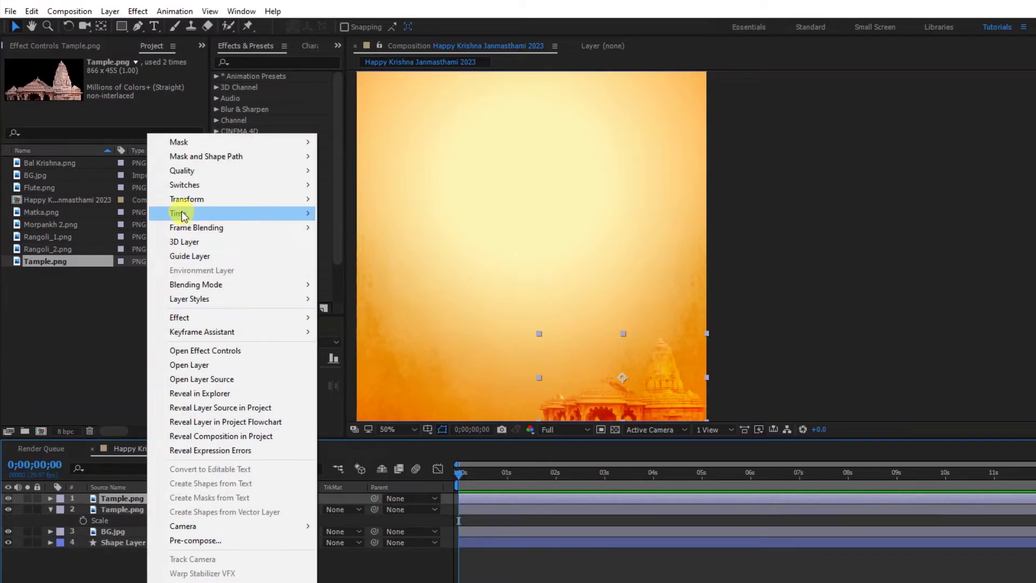
mouse_move(185, 200)
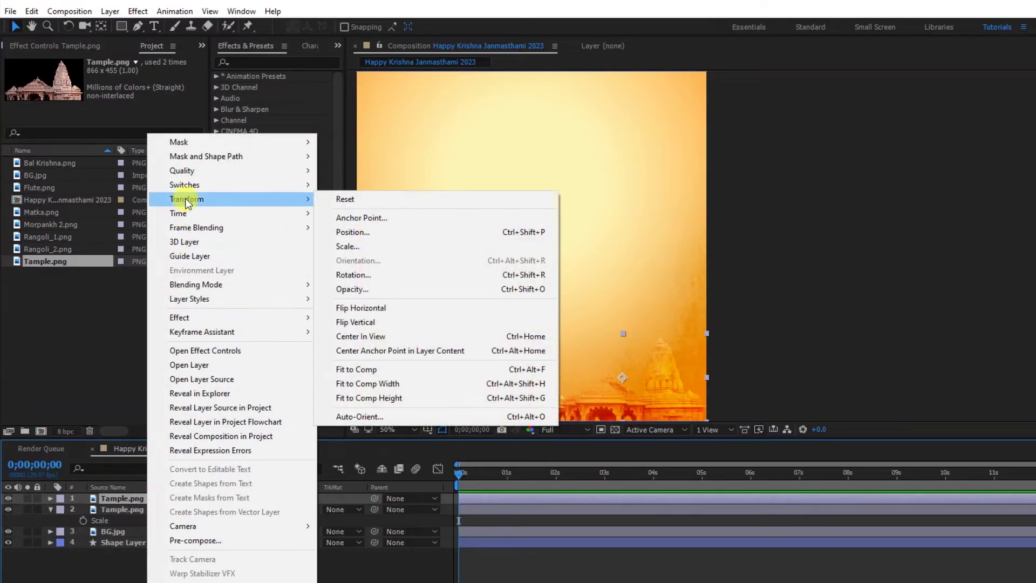
click(369, 309)
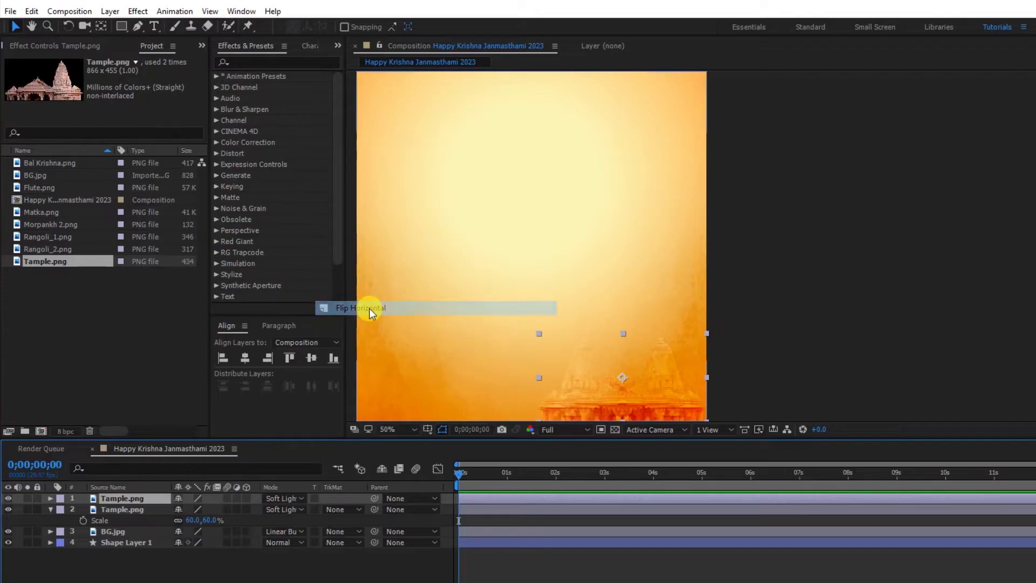
click(223, 358)
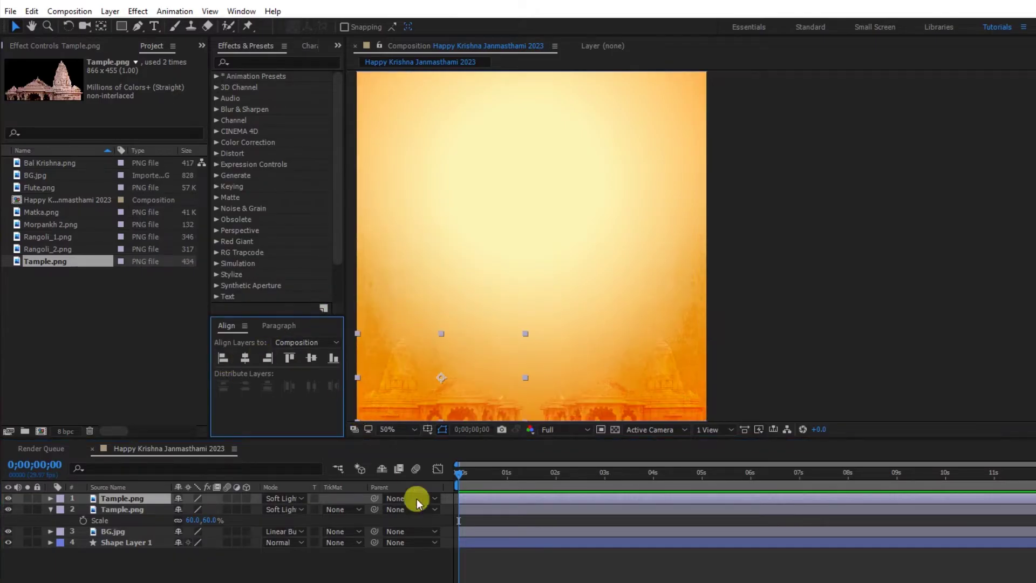
key(s)
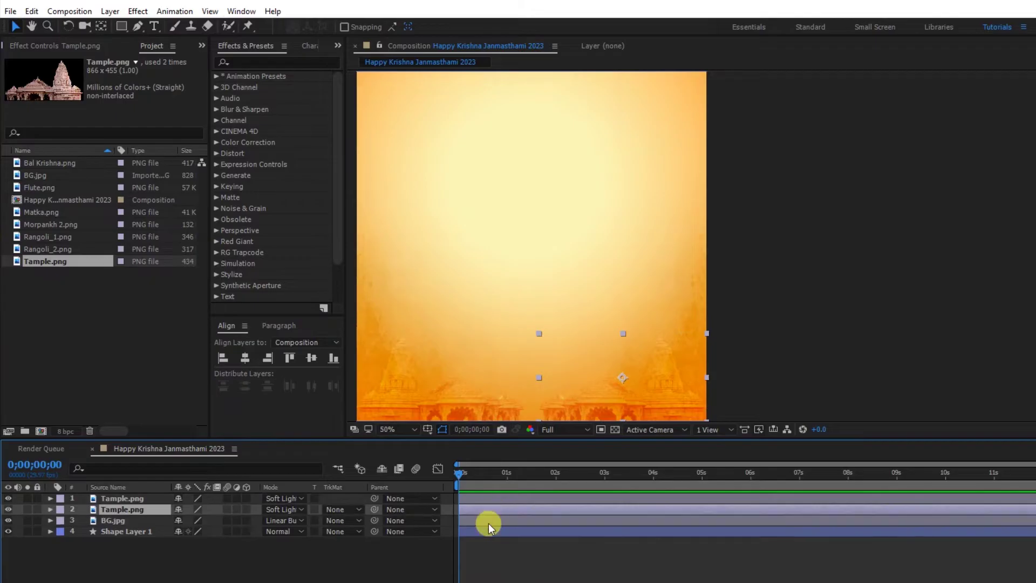
click(510, 573)
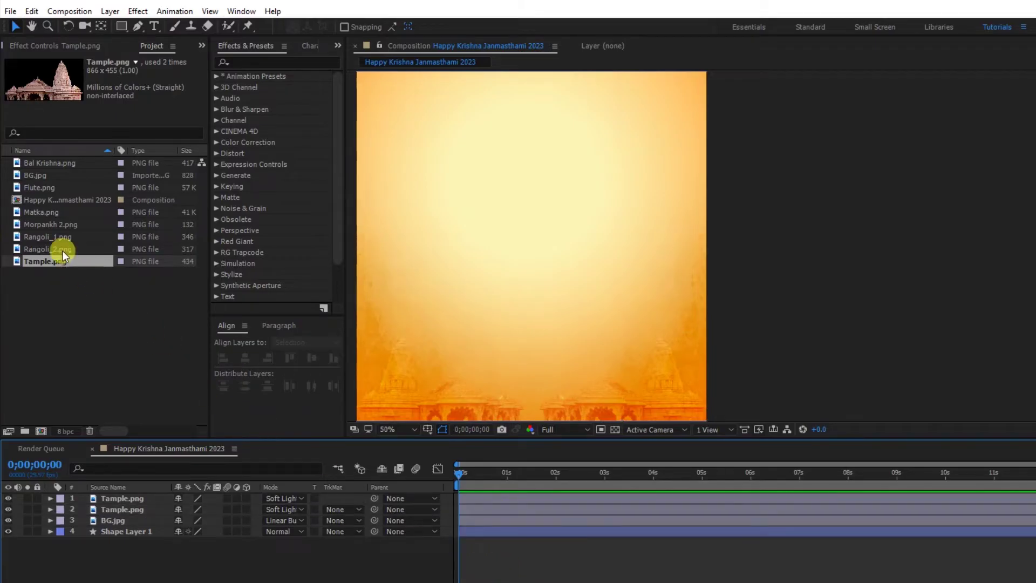
- Place Rangoli_2.png as the topmost layer and scale it to 25%
click(47, 250)
drag(47, 251, 114, 494)
key(s)
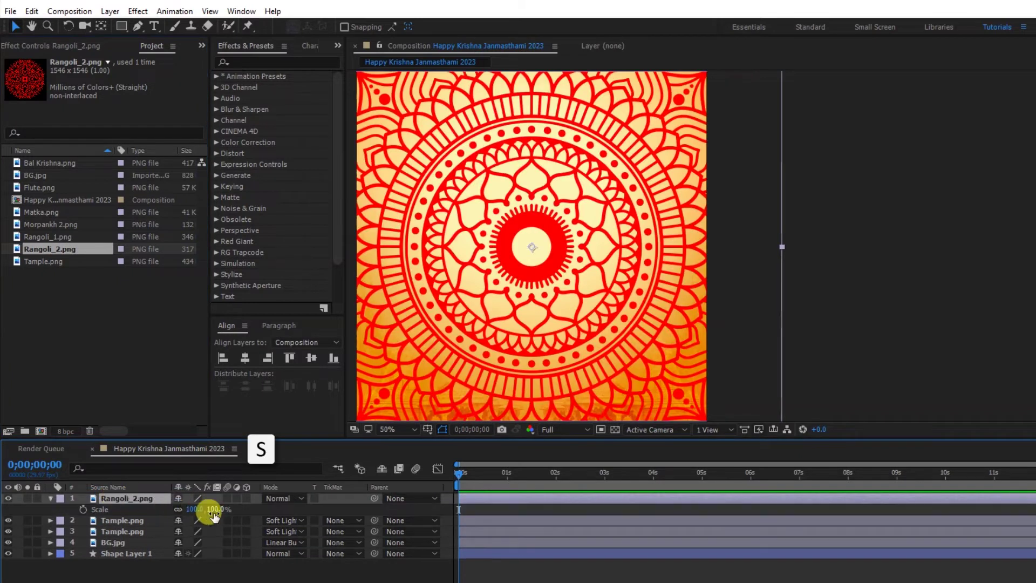
text(25)
key(Return)
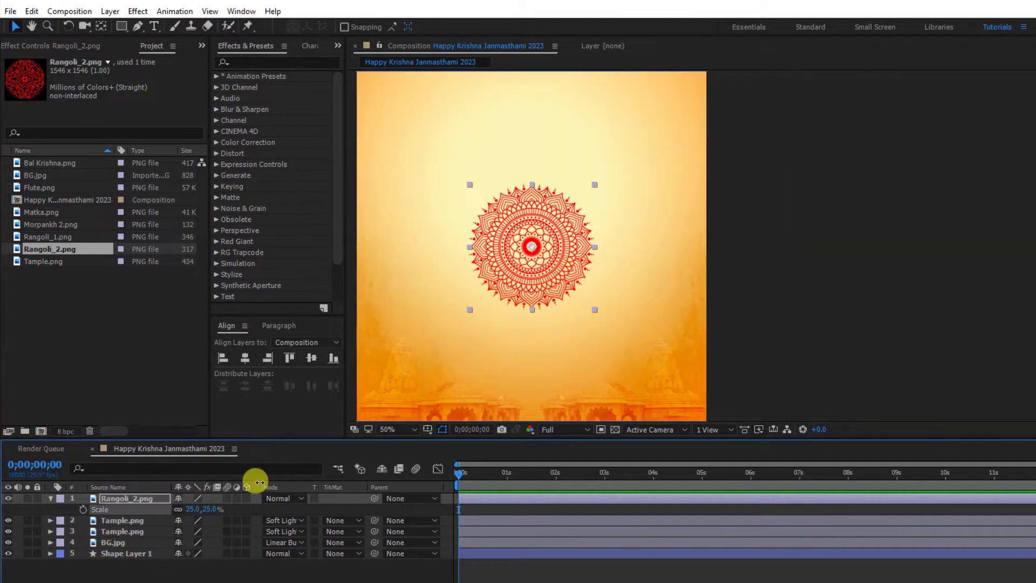
- Duplicate the rangoli and center one copy on each of the canvas's two upper corners
click(523, 260)
drag(524, 261, 714, 105)
key(ctrl+d)
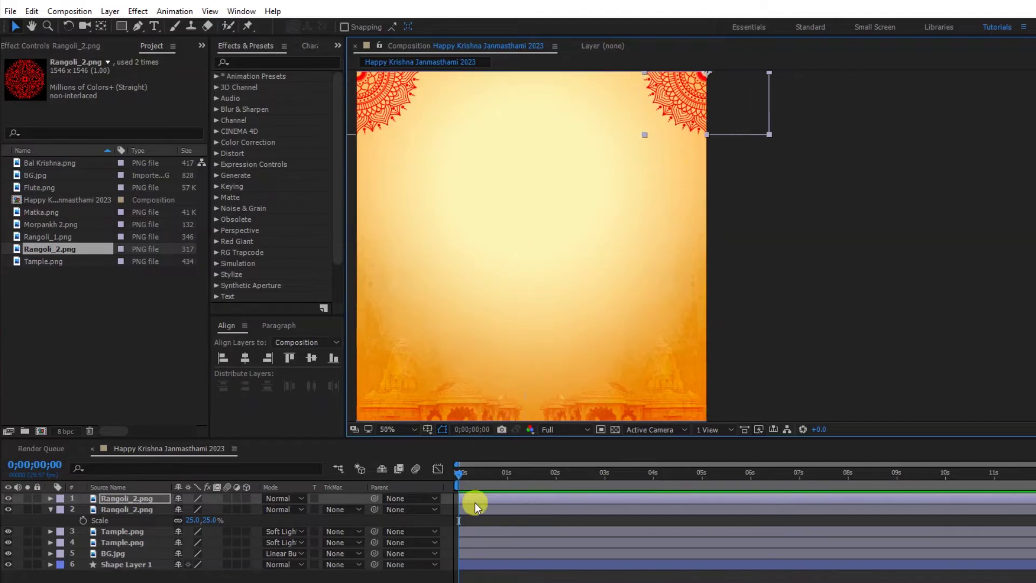
- Add the rotation expression time*10 to the rangoli in the canvas's upper-left corner
click(475, 507)
key(r)
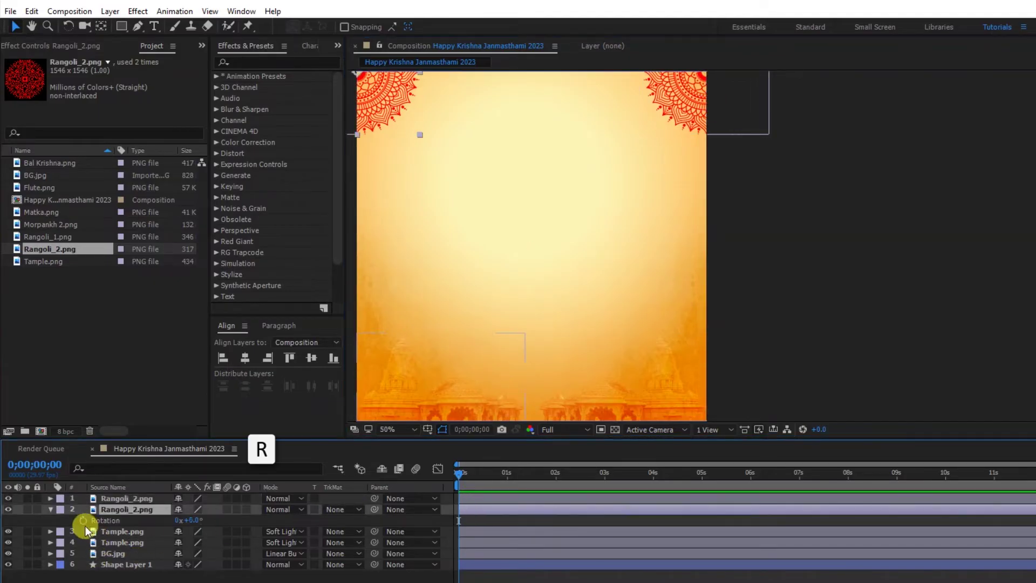
alt+click(83, 519)
text(time*10)
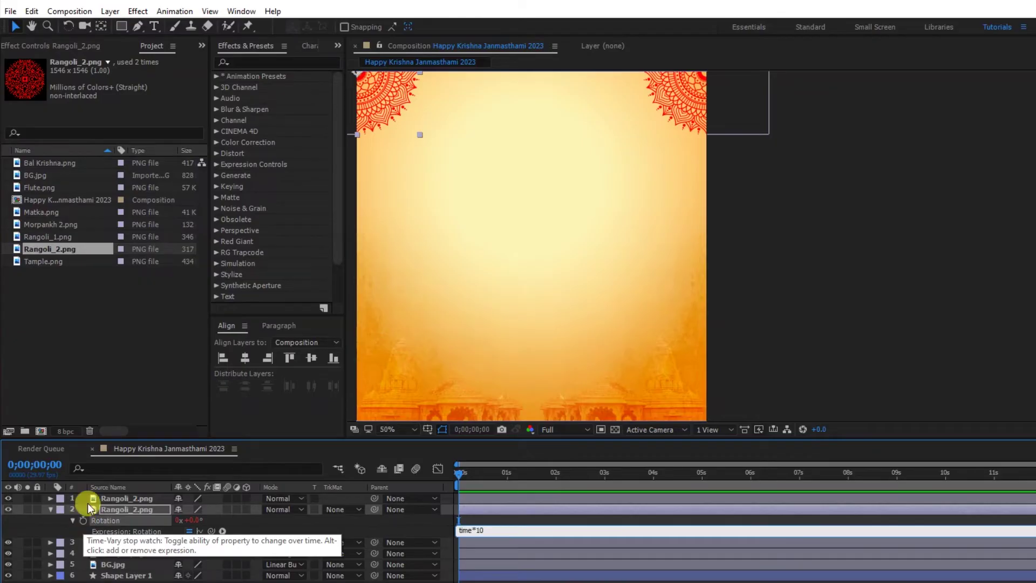
- Add the rotation expression time*-10 to the rangoli in the canvas's upper-right corner
click(104, 498)
key(r)
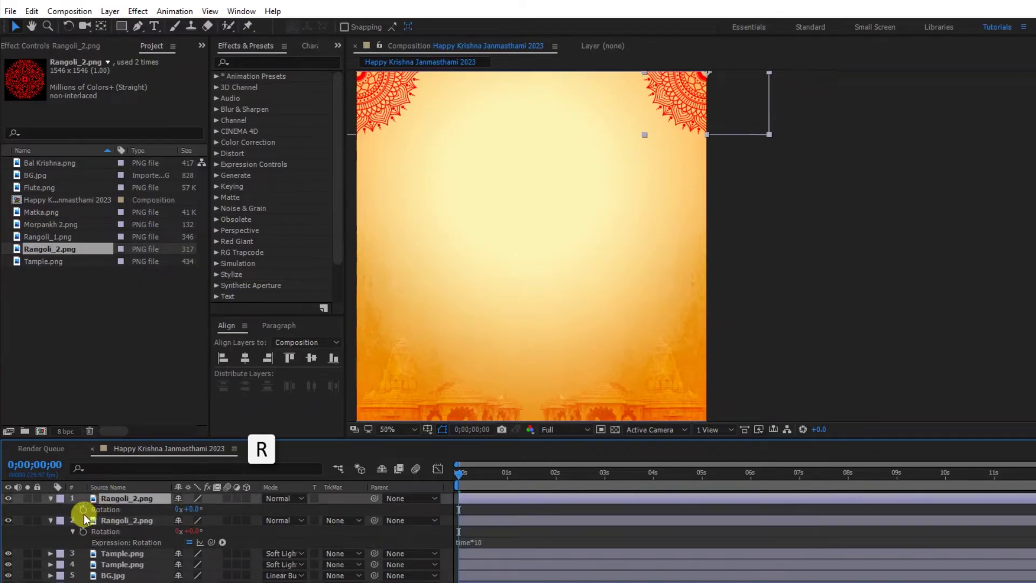
alt+click(83, 509)
text(time*-10)
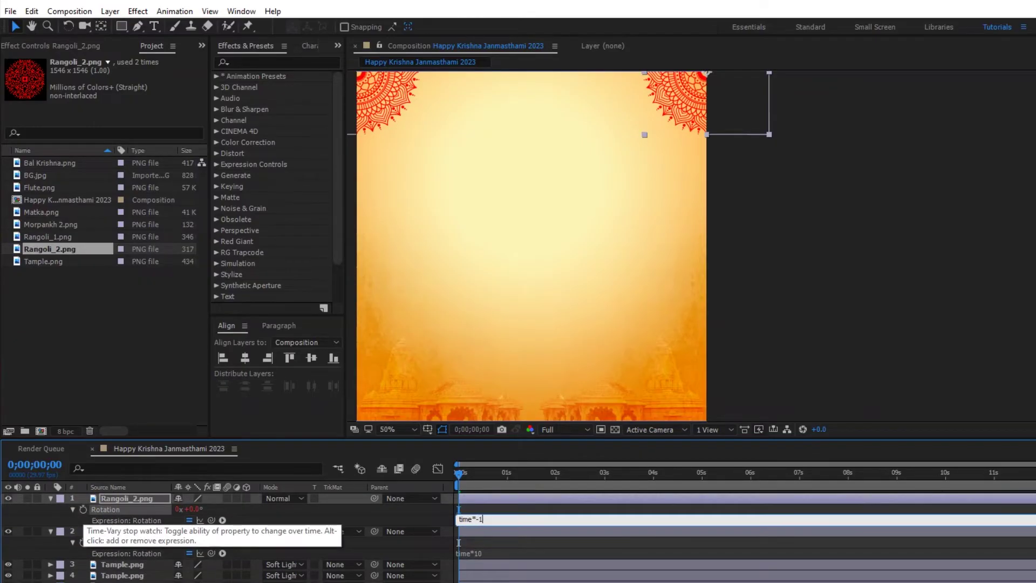
- Preview the opposing rotation of the two corner rangolis
click(84, 512)
key(space)
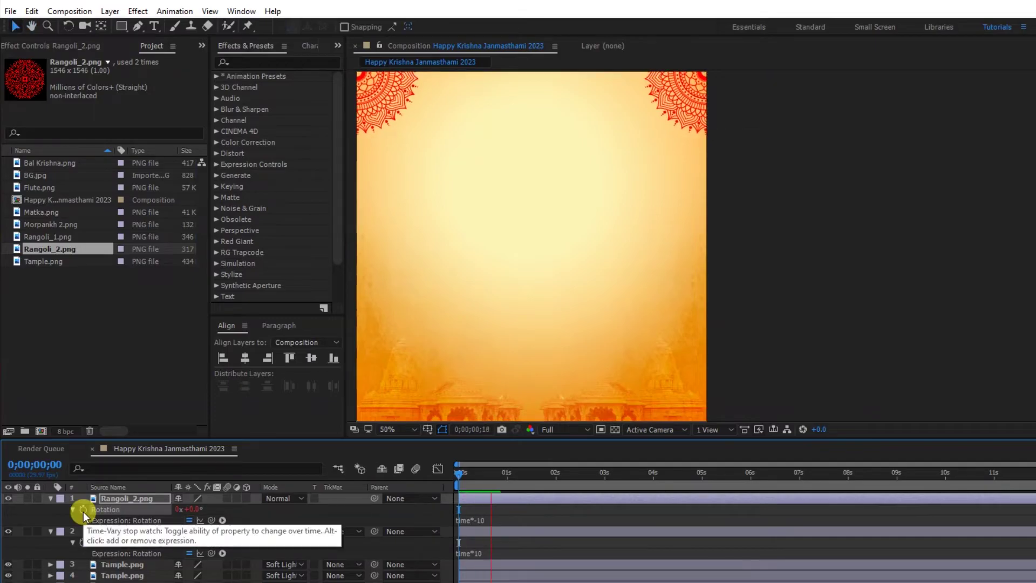
key(space)
- Set the blend mode of both Rangoli_2.png layers to Soft Light and collapse their properties
shift+click(472, 532)
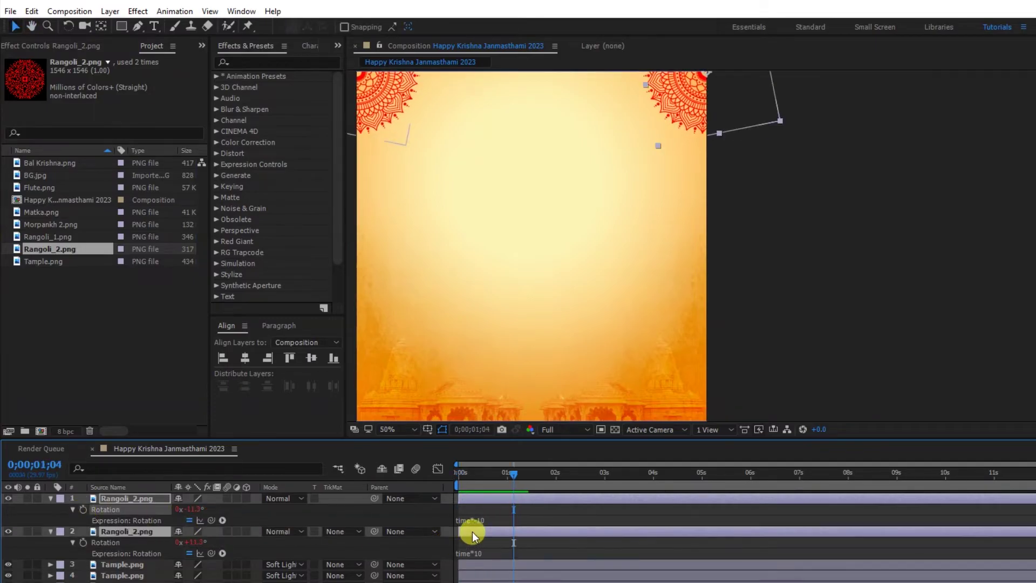
click(286, 499)
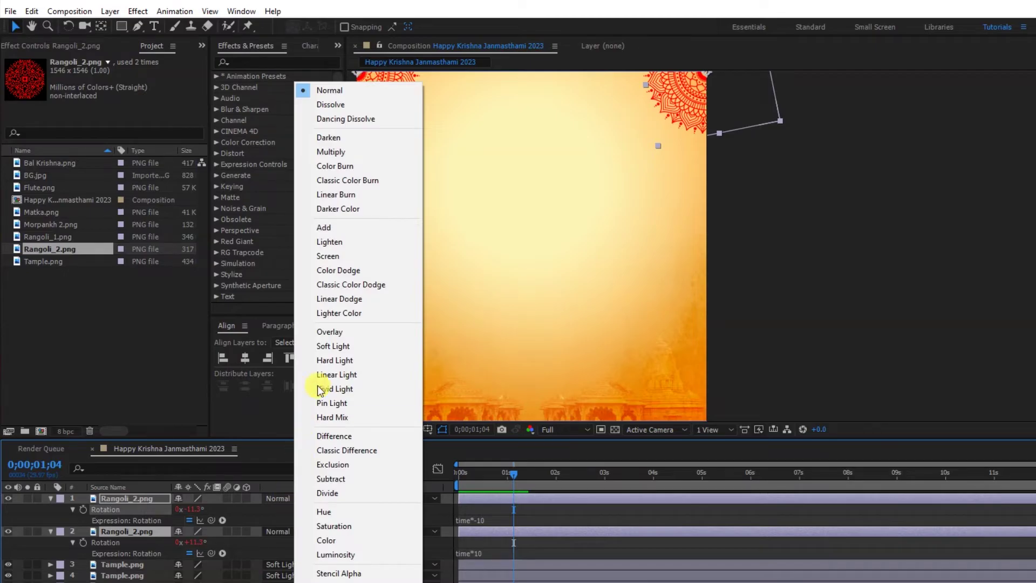
click(326, 345)
key(u)
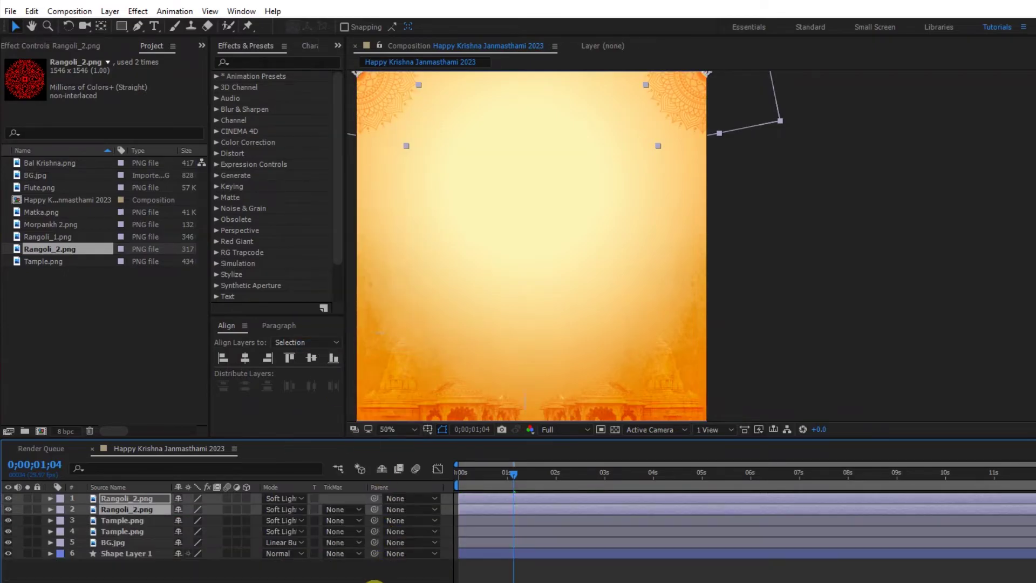
click(375, 579)
- Add Matka.png as the topmost layer at the canvas center and set a position keyframe for it at 2 seconds
drag(39, 213, 115, 490)
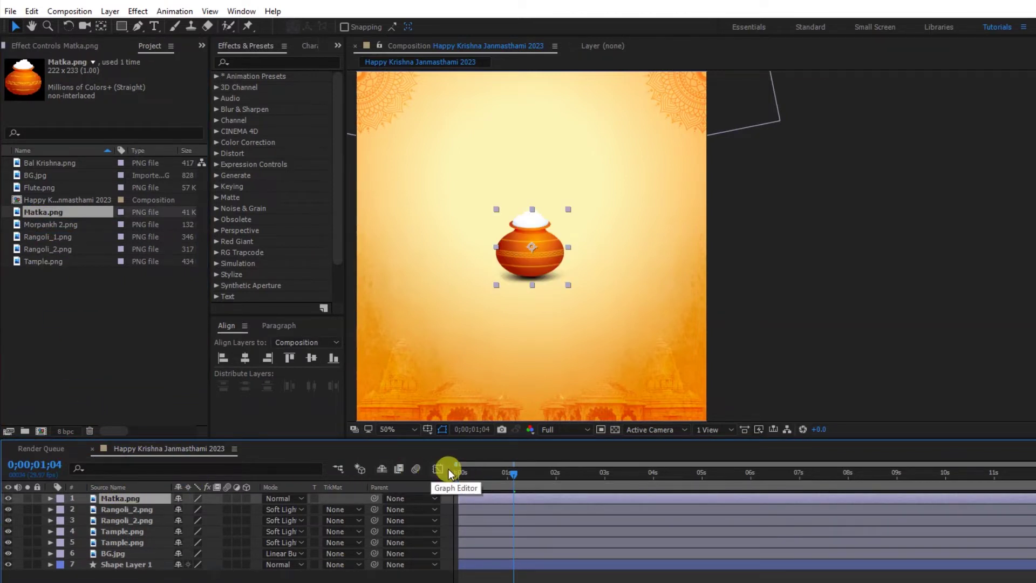
key(ctrl+shift+Right)
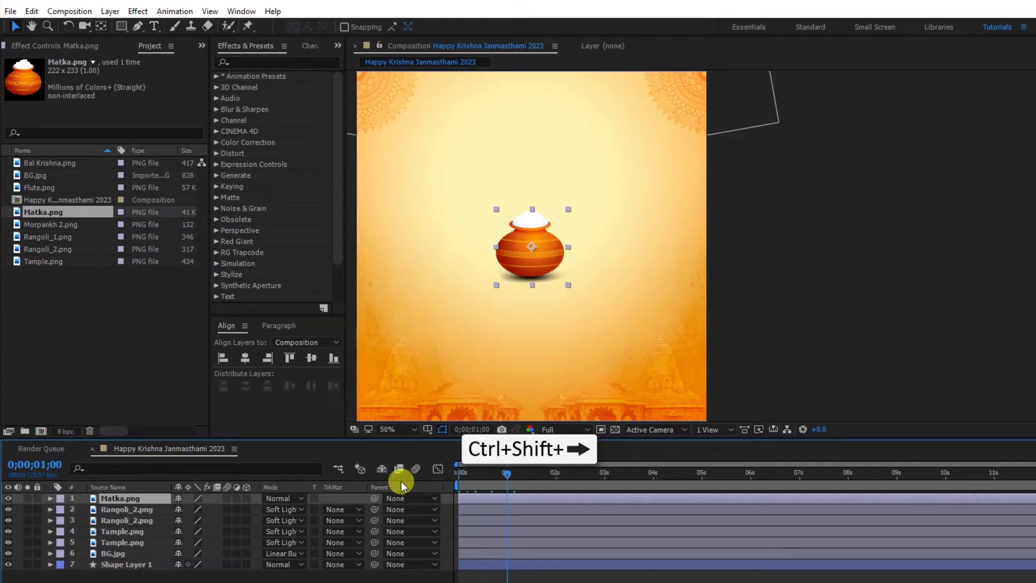
key(ctrl+shift+Right)
key(ctrl+shift+Right)
key(ctrl+shift+Right)
key(p)
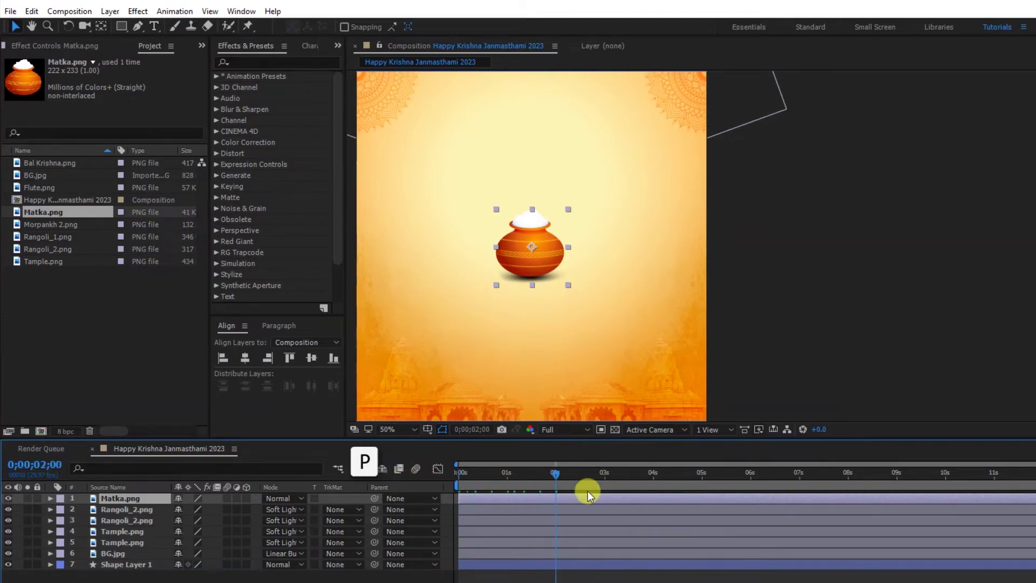
click(83, 509)
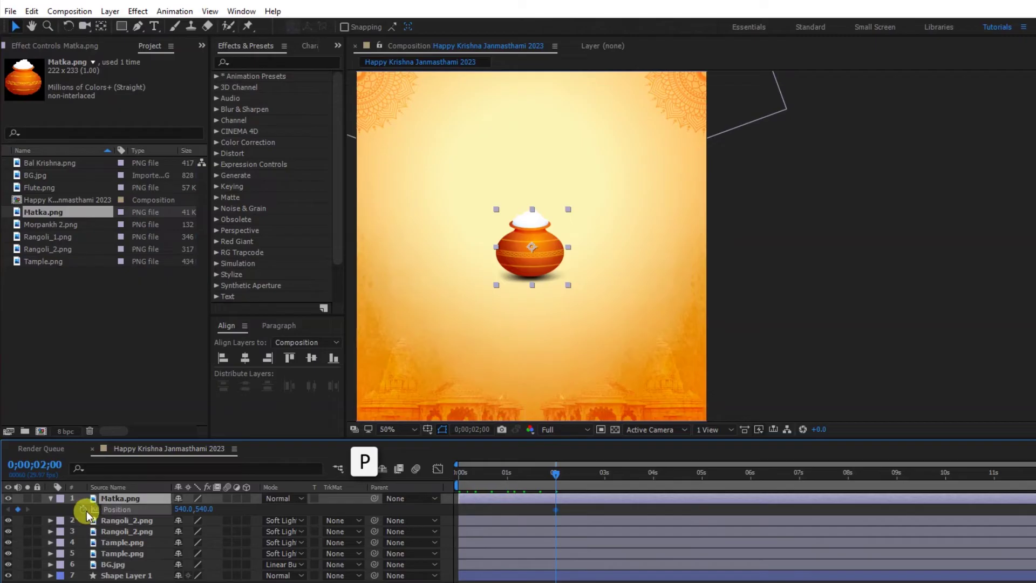
- Set scale keyframes for both Rangoli_2.png layers at 2 seconds
click(118, 521)
ctrl+click(124, 532)
key(s)
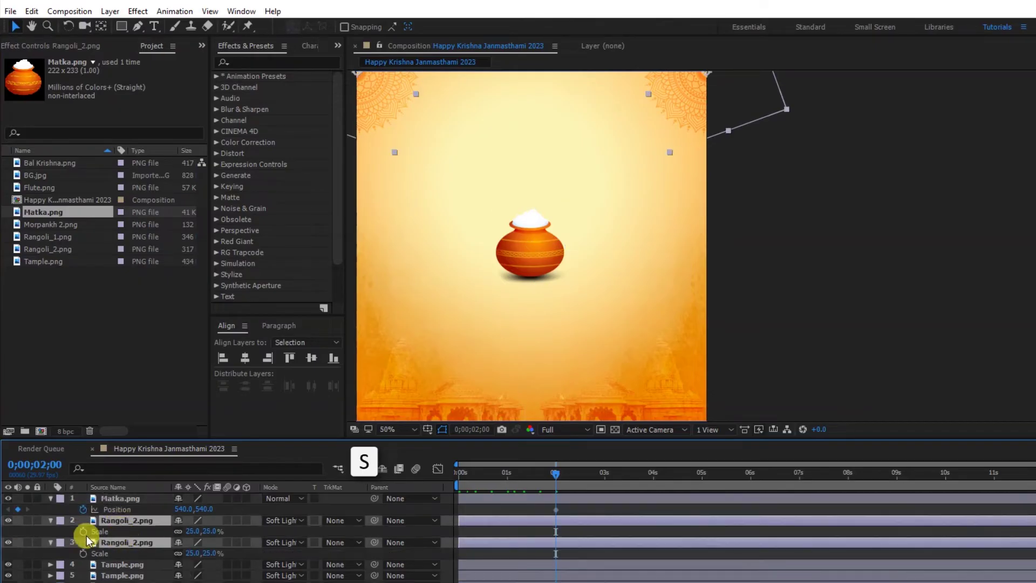
click(83, 531)
- Set position keyframes for both Tample.png layers at 2 seconds
click(119, 564)
key(p)
ctrl+click(116, 577)
click(83, 575)
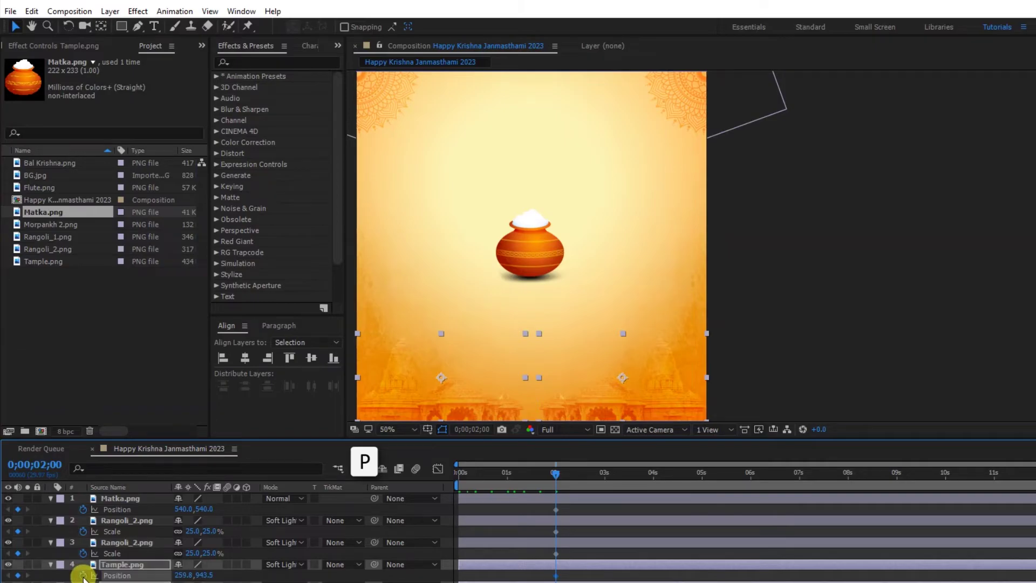
- At 0 seconds, move the right-hand temple horizontally off the canvas's right edge to position 1360.2, 943.5
drag(451, 483, 419, 479)
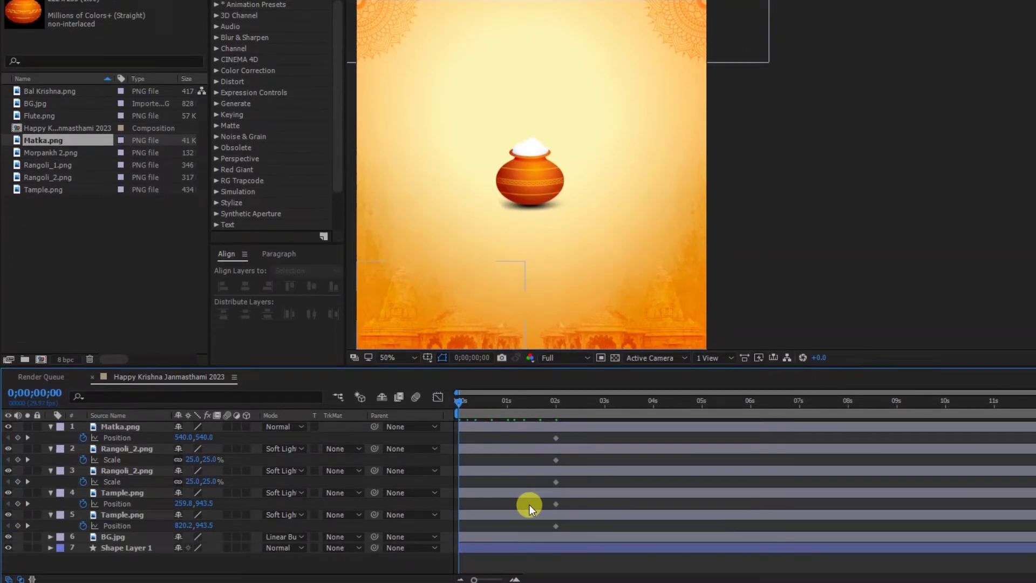
click(526, 510)
key(shift+Right)
key(shift+Right)
key(shift+Right)
key(shift+Right)
key(shift+Right)
key(shift+Right)
key(shift+Right)
key(shift+Right)
key(shift+Right)
key(shift+Right)
key(shift+Right)
key(shift+Right)
key(shift+Right)
key(shift+Right)
key(shift+Right)
key(shift+Right)
key(shift+Right)
key(shift+Right)
key(shift+Right)
key(shift+Right)
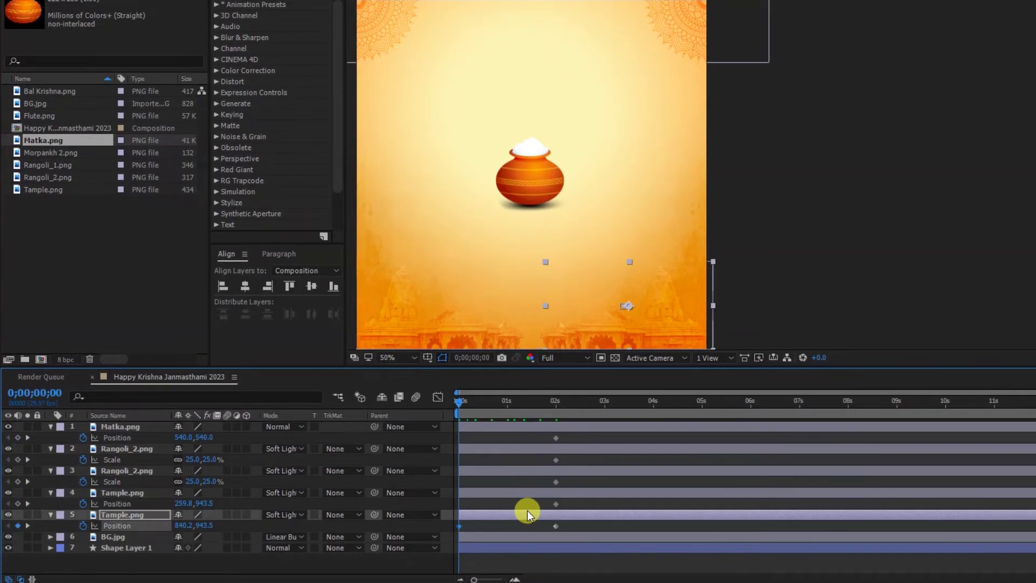
key(shift+Right)
key(shift+Right)
key(shift+Right)
key(shift+Right)
key(shift+Right)
key(shift+Right)
key(shift+Right)
key(shift+Right)
- At 0 seconds, move the left-hand temple horizontally off the canvas's left edge to position -280.2, 943.5
click(524, 494)
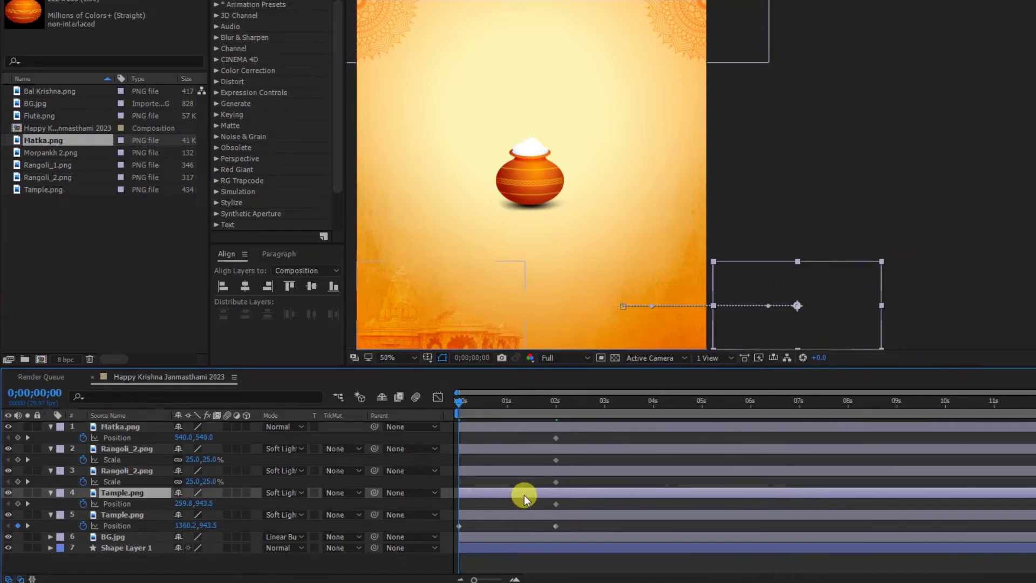
key(shift+Left)
key(shift+Left)
key(shift+Left)
key(shift+Left)
key(shift+Left)
key(shift+Left)
key(shift+Left)
key(shift+Left)
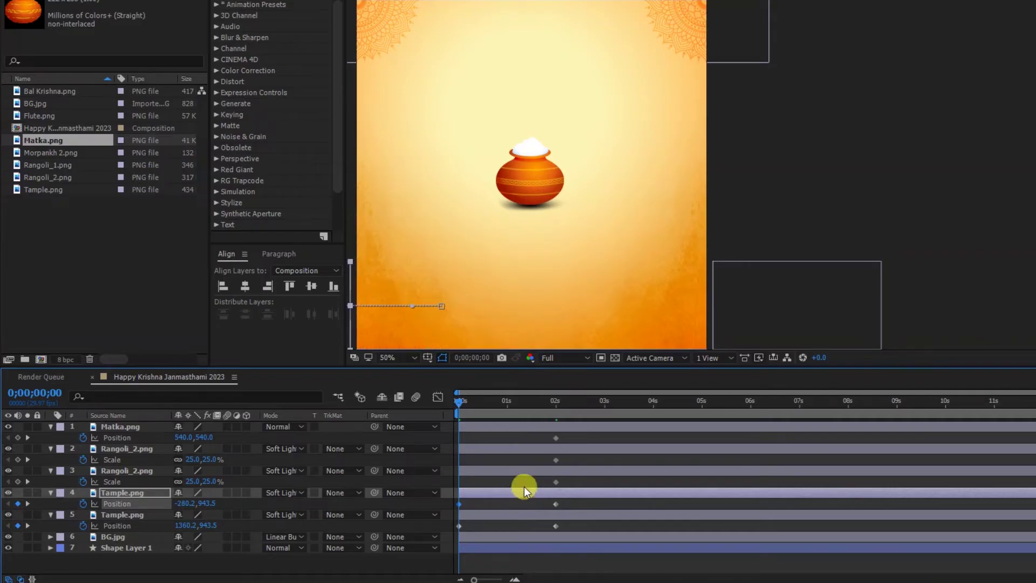
- Set the scale of both Rangoli_2.png layers to 0% at 0 seconds
click(523, 471)
shift+click(520, 451)
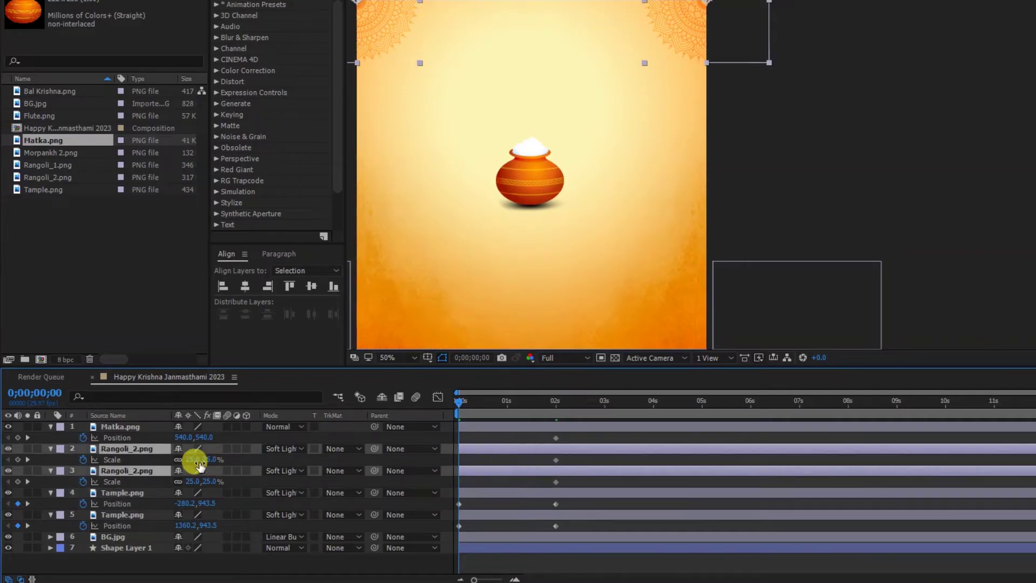
text(0)
key(Return)
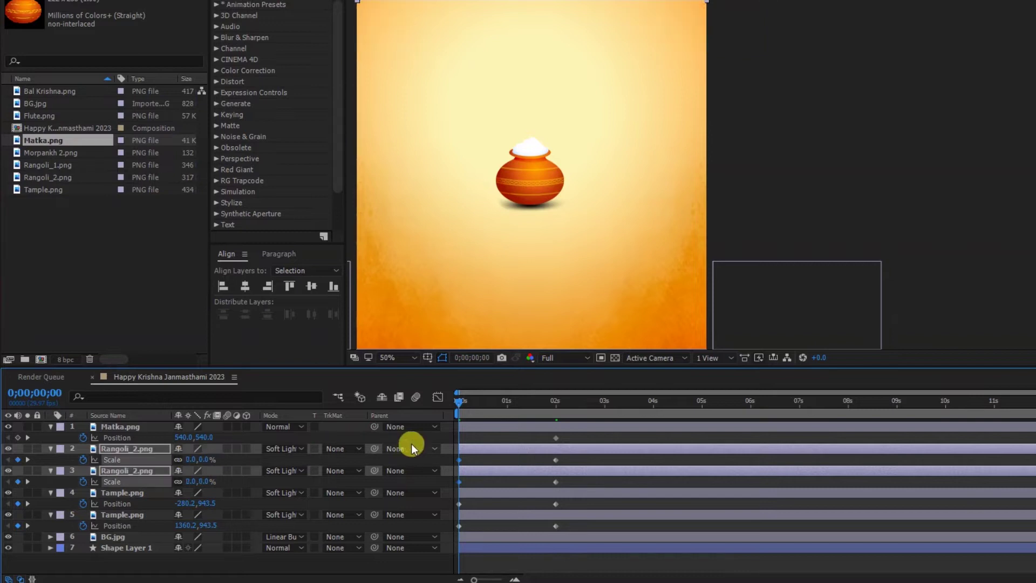
- At 0 seconds, move the Matka straight down below the canvas to position 540, 1220
click(484, 426)
key(shift+Down)
key(shift+Down)
key(shift+Down)
key(shift+Down)
key(shift+Down)
key(shift+Down)
key(shift+Down)
key(shift+Down)
key(shift+Down)
key(shift+Down)
key(shift+Down)
key(shift+Down)
key(shift+Down)
key(shift+Down)
key(shift+Down)
key(shift+Down)
key(shift+Down)
key(shift+Down)
key(shift+Down)
key(shift+Down)
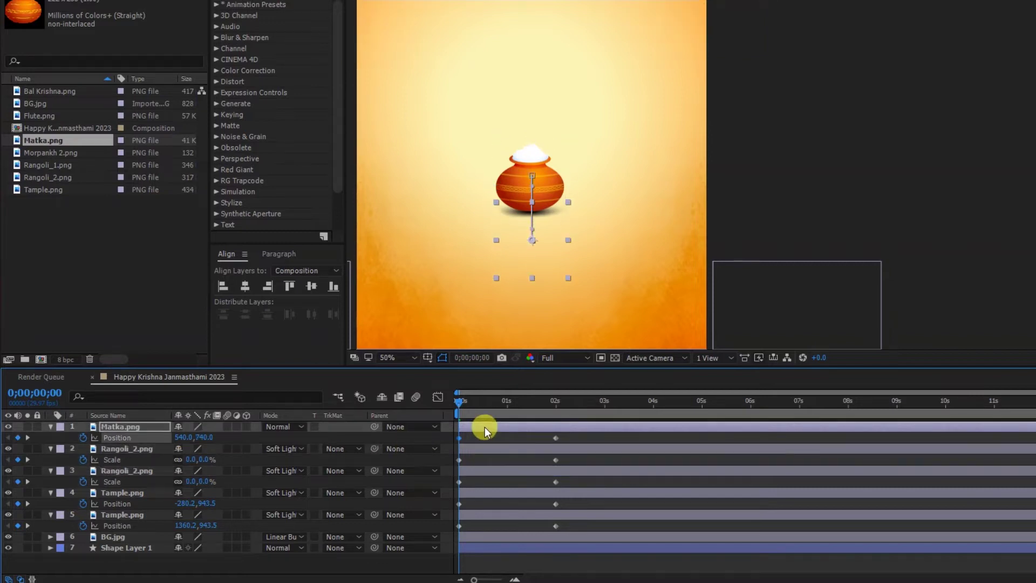
key(shift+Down)
key(shift+Down)
key(shift+Down)
key(shift+Down)
key(shift+Down)
key(shift+Down)
key(shift+Down)
key(shift+Down)
key(shift+Down)
key(shift+Down)
key(shift+Down)
key(shift+Down)
key(shift+Down)
key(shift+Down)
key(shift+Down)
key(shift+Down)
key(shift+Down)
key(shift+Down)
key(shift+Down)
key(shift+Down)
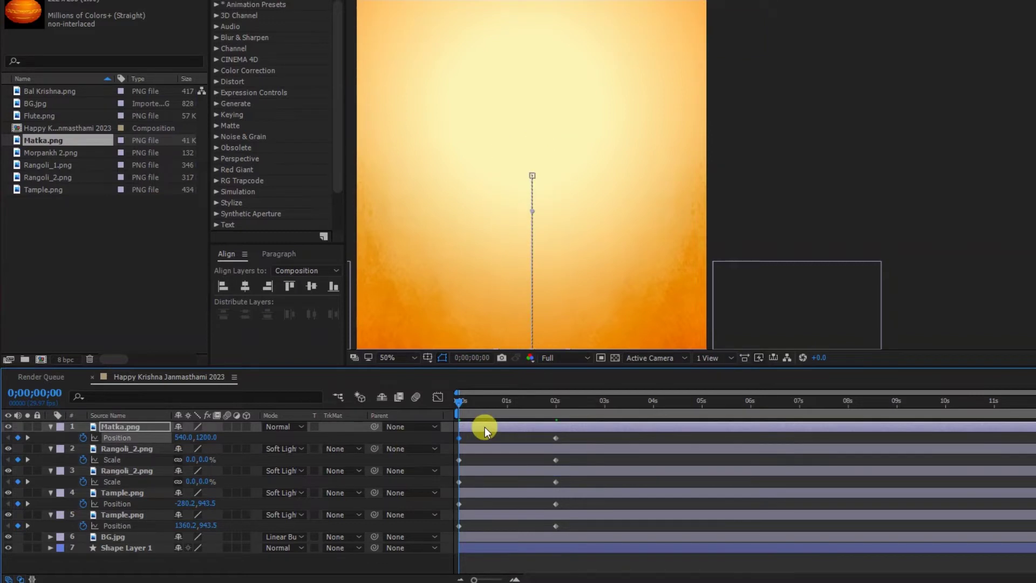
- Ease all entrance keyframes, shape their speed curves to peak early and slow toward 2 seconds, and preview the animation
drag(570, 435, 452, 525)
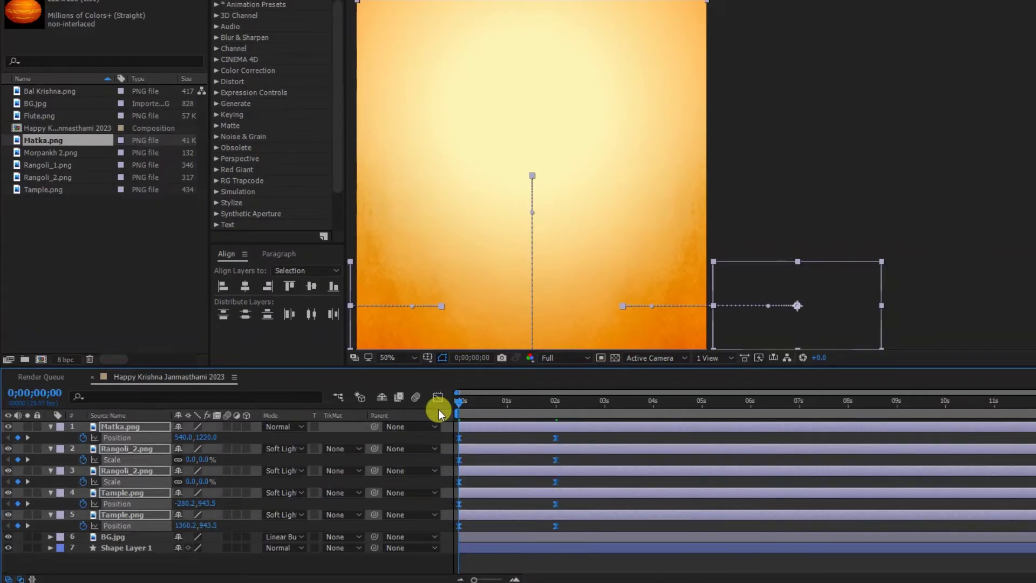
click(438, 397)
drag(592, 501, 406, 545)
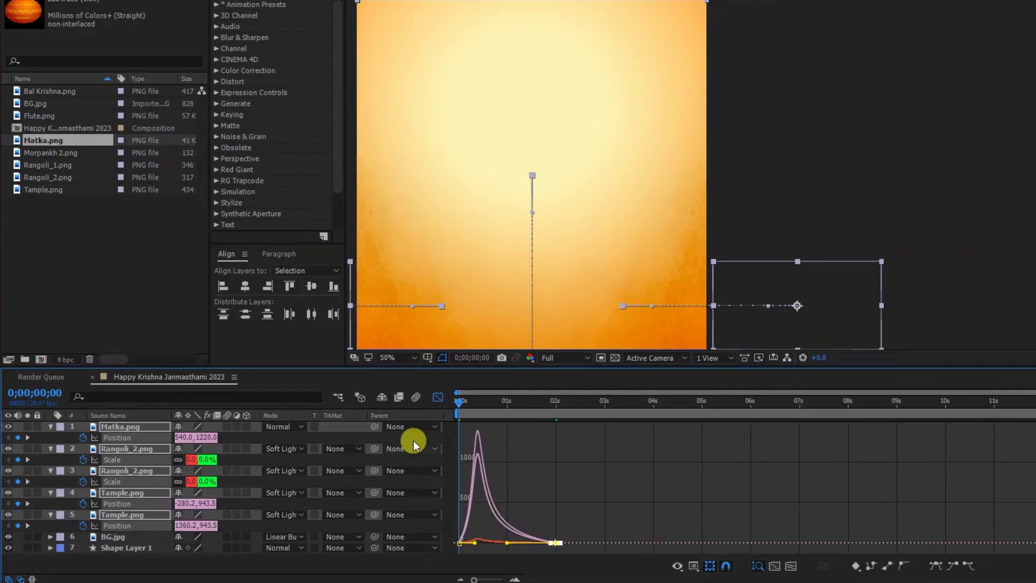
click(436, 398)
key(u)
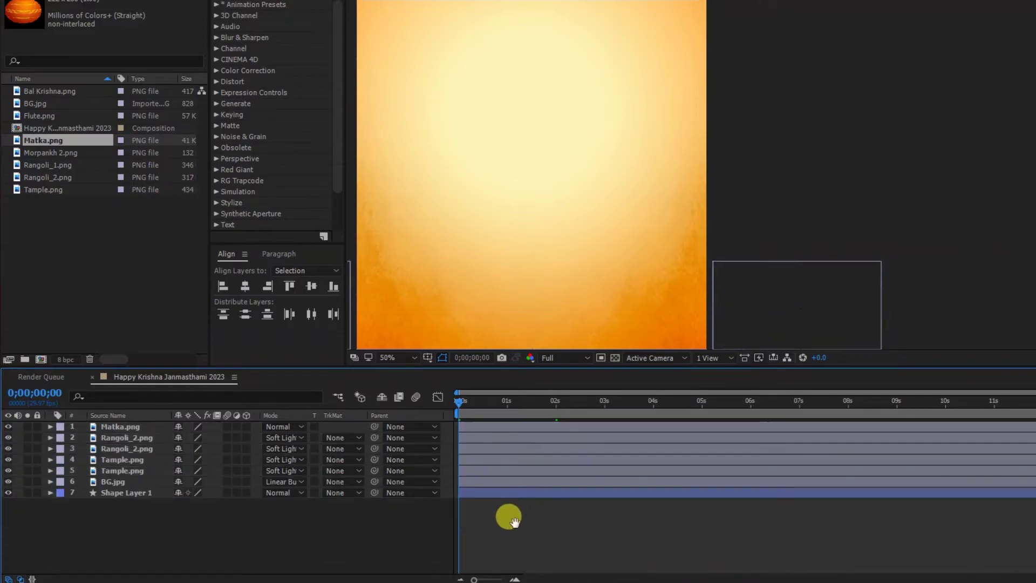
click(515, 523)
key(space)
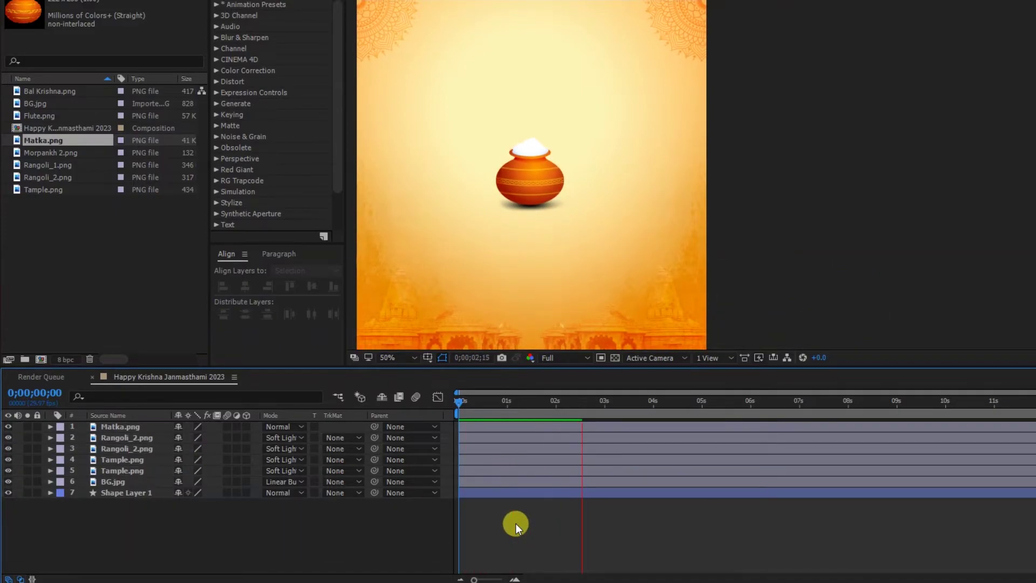
- Duplicate the Matka.png layer and add position keyframes to both copies at 3 seconds
click(610, 412)
drag(608, 398, 604, 398)
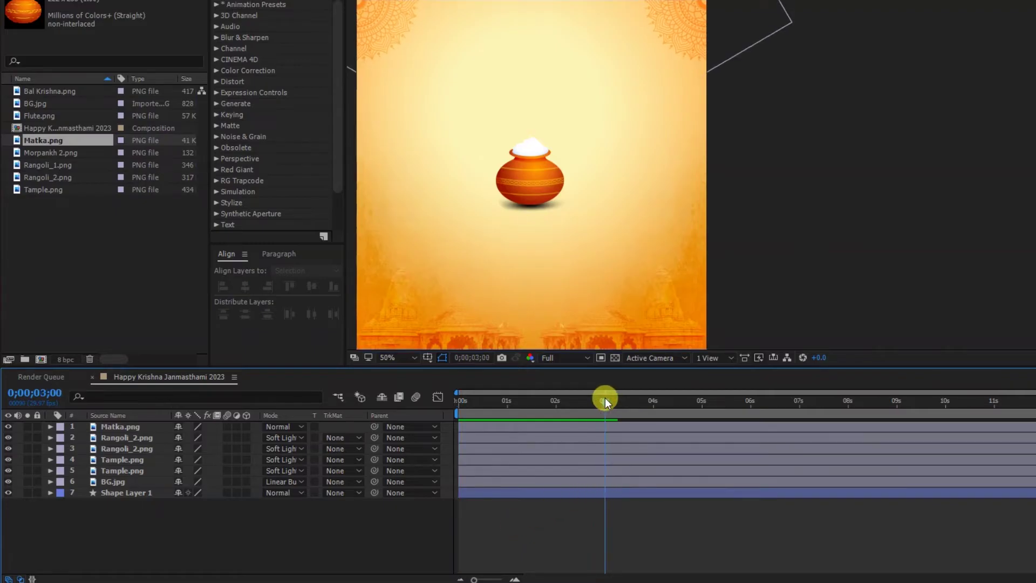
click(608, 431)
click(611, 426)
key(ctrl+d)
ctrl+click(611, 436)
key(u)
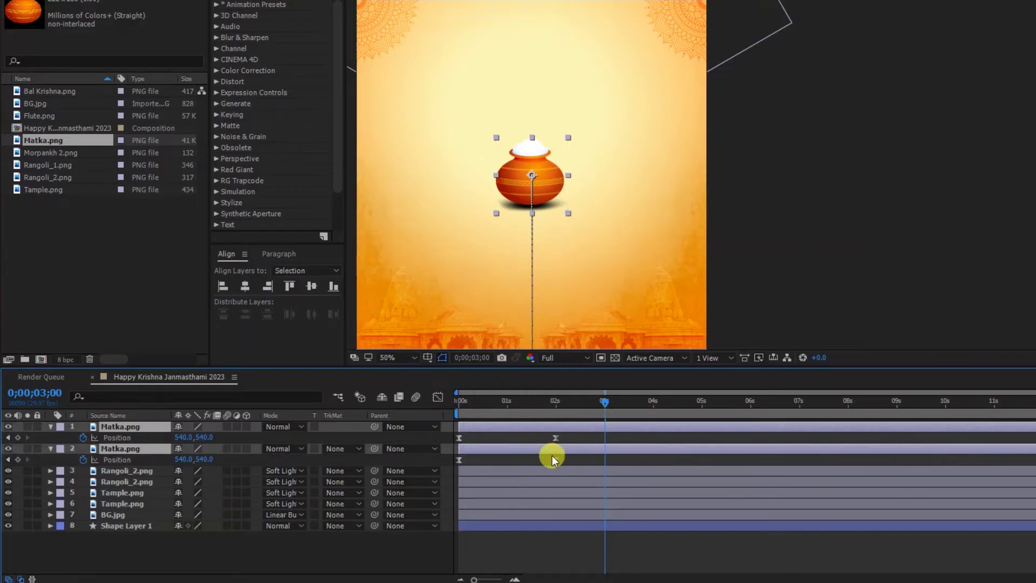
click(18, 437)
- At 5 seconds, move the topmost Matka copy down and left to position 440, 620
key(ctrl+shift+Right)
key(ctrl+shift+Right)
key(ctrl+shift+Right)
key(ctrl+shift+Right)
key(ctrl+shift+Right)
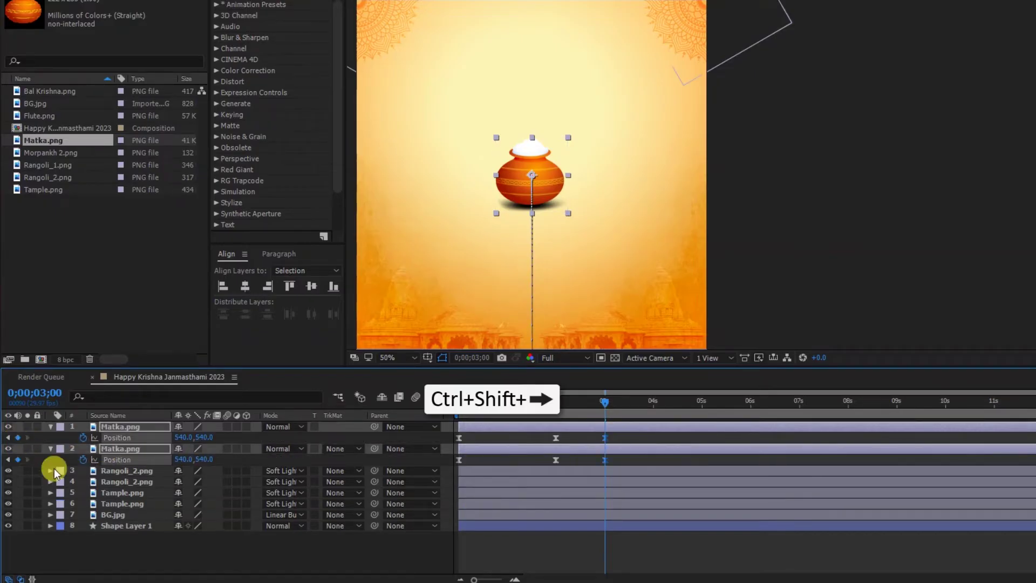
key(ctrl+shift+Right)
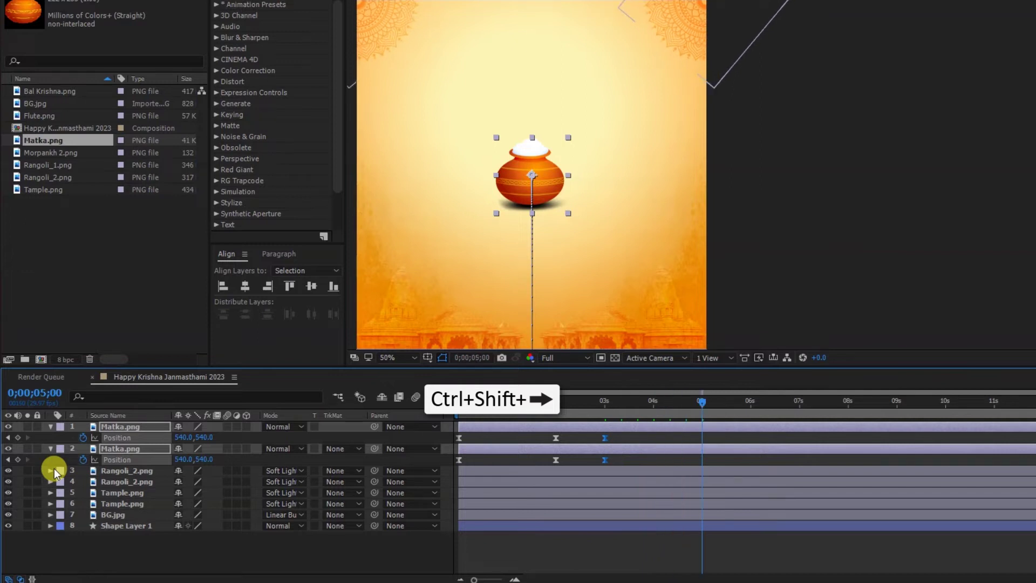
click(647, 454)
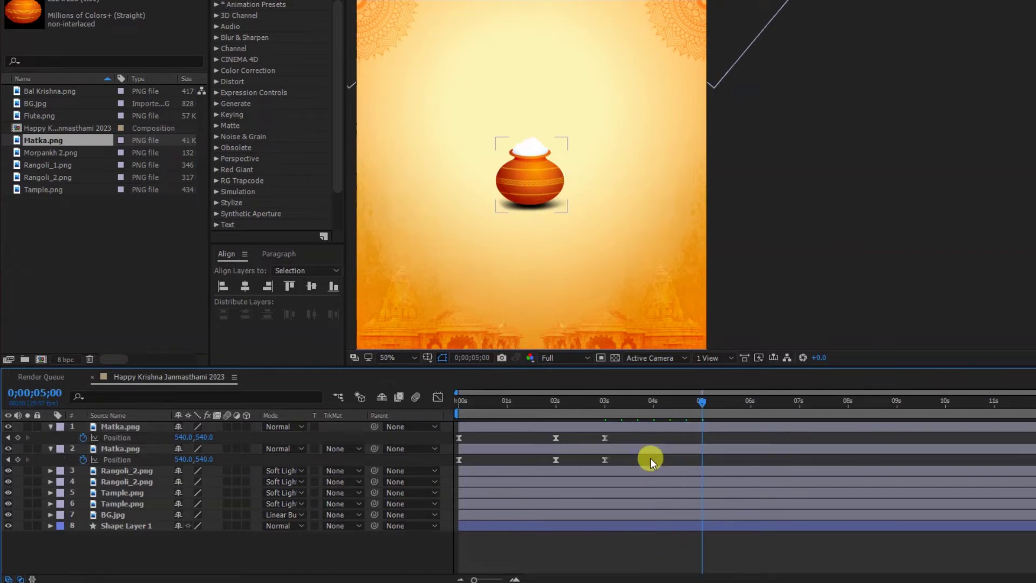
click(655, 429)
key(shift+Down)
key(shift+Down)
key(shift+Down)
key(shift+Down)
key(shift+Down)
key(shift+Down)
key(shift+Down)
key(shift+Down)
key(shift+Left)
key(shift+Left)
key(shift+Left)
key(shift+Left)
key(shift+Left)
key(shift+Left)
key(shift+Left)
key(shift+Left)
key(shift+Left)
key(shift+Left)
- At 5 seconds, move the lower Matka copy down and right to position 680, 620
click(655, 447)
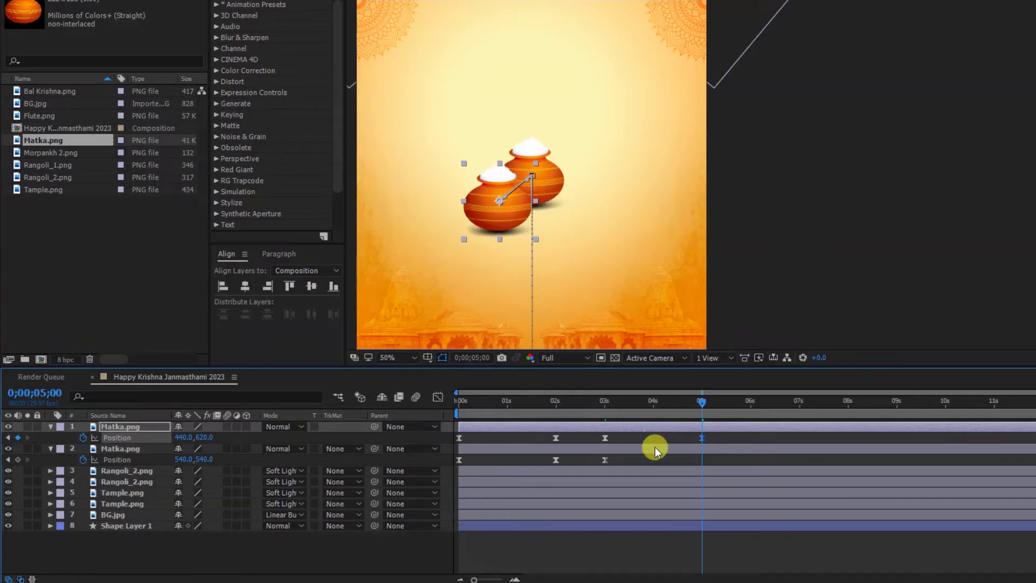
key(shift+Down)
key(shift+Down)
key(shift+Down)
key(shift+Down)
key(shift+Down)
key(shift+Down)
key(shift+Down)
key(shift+Down)
key(shift+Right)
key(shift+Right)
key(shift+Right)
key(shift+Right)
key(shift+Right)
key(shift+Right)
key(shift+Right)
key(shift+Right)
key(shift+Right)
key(shift+Right)
key(shift+Right)
key(shift+Right)
key(shift+Right)
key(shift+Right)
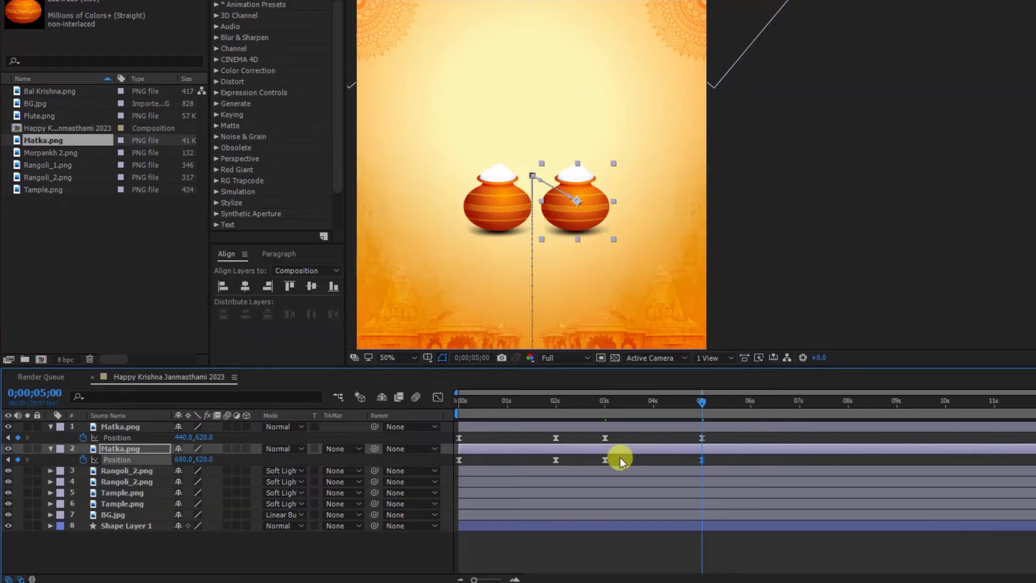
- Scale the second Matka layer down to 70%
key(s)
click(194, 459)
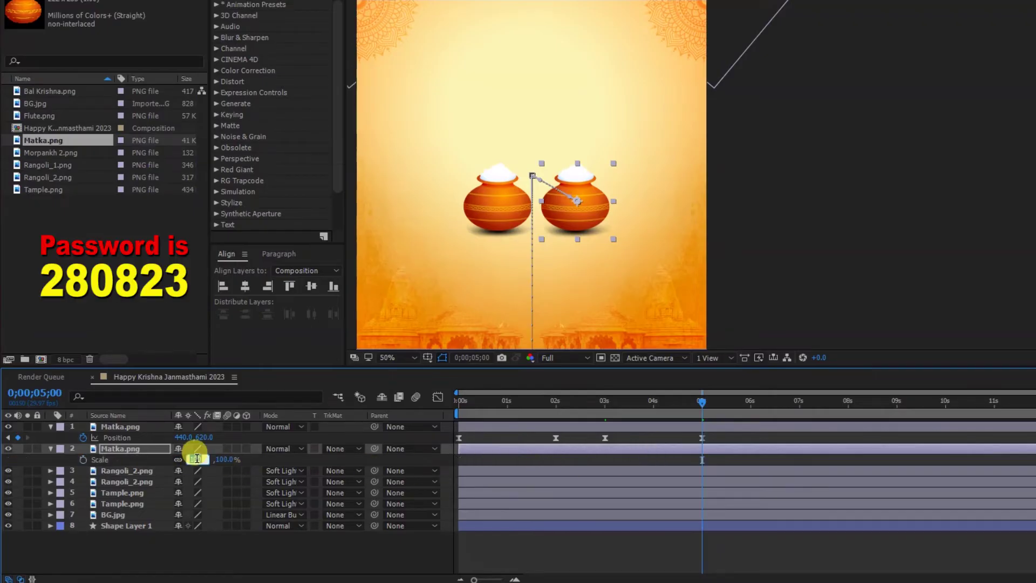
key(Return)
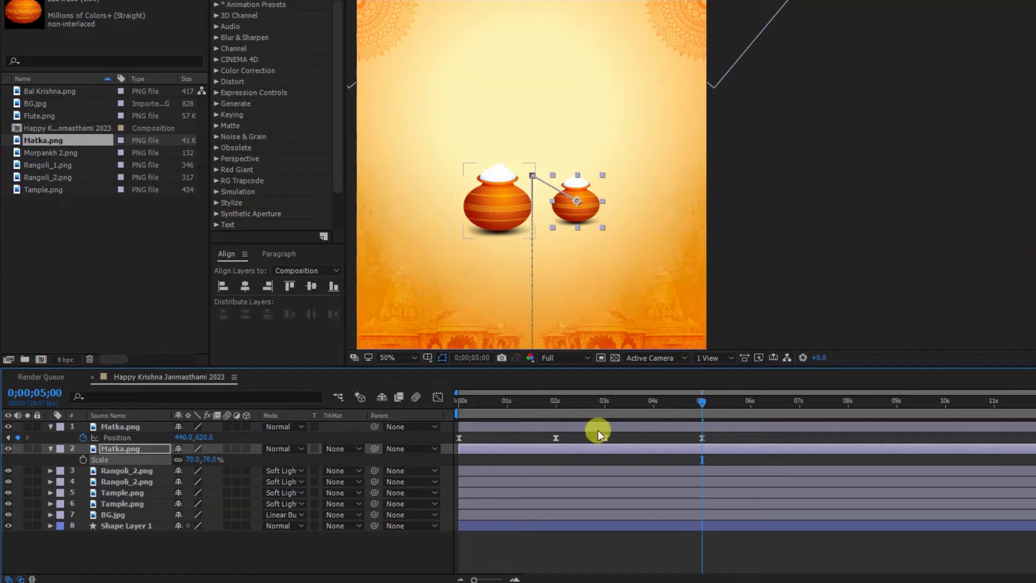
- Go back to 3 seconds, add Bal Krishna.png as the topmost layer and scale it to 75%
key(j)
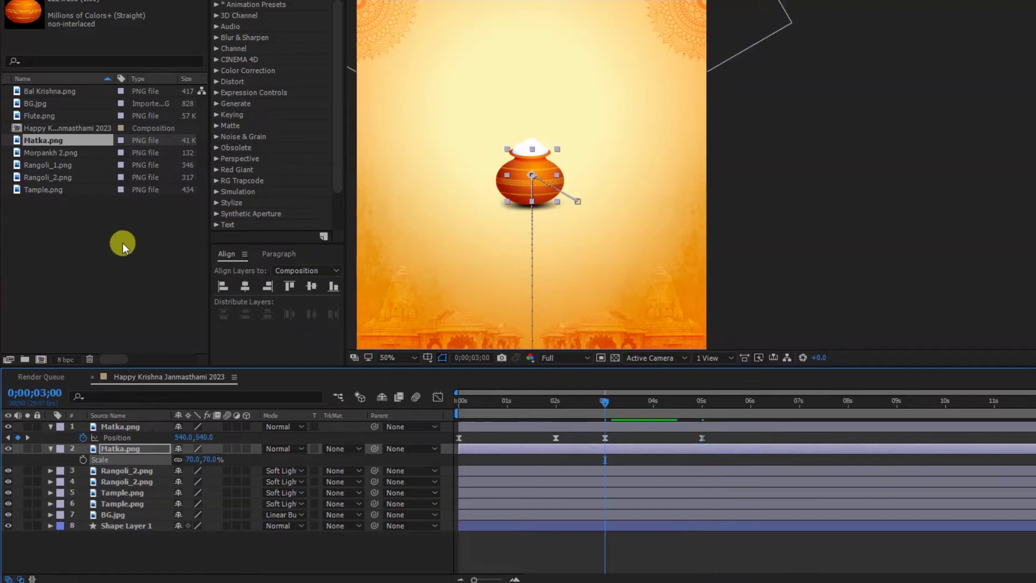
click(91, 206)
drag(37, 96, 118, 423)
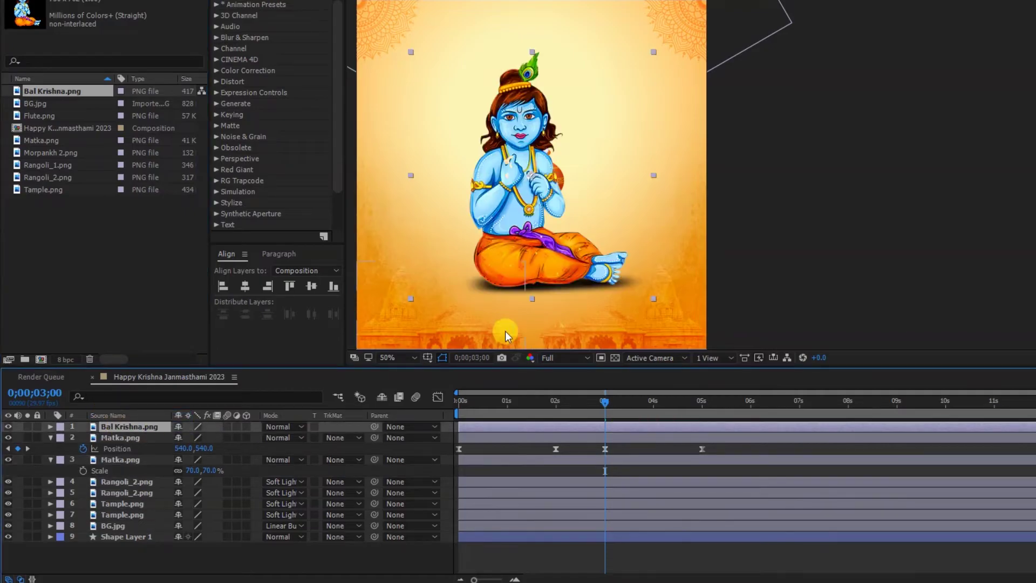
key(s)
click(195, 437)
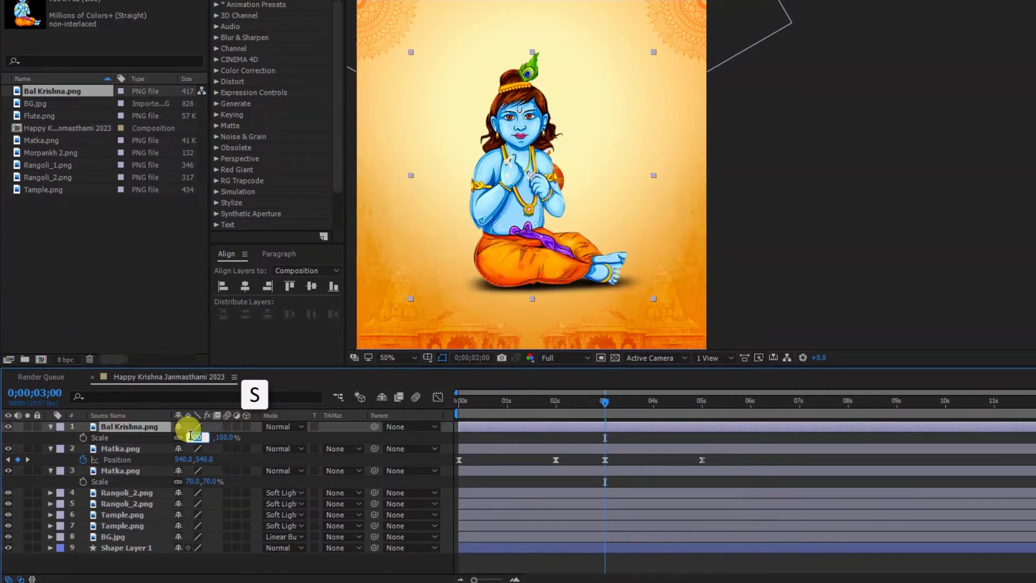
text(75.0,75)
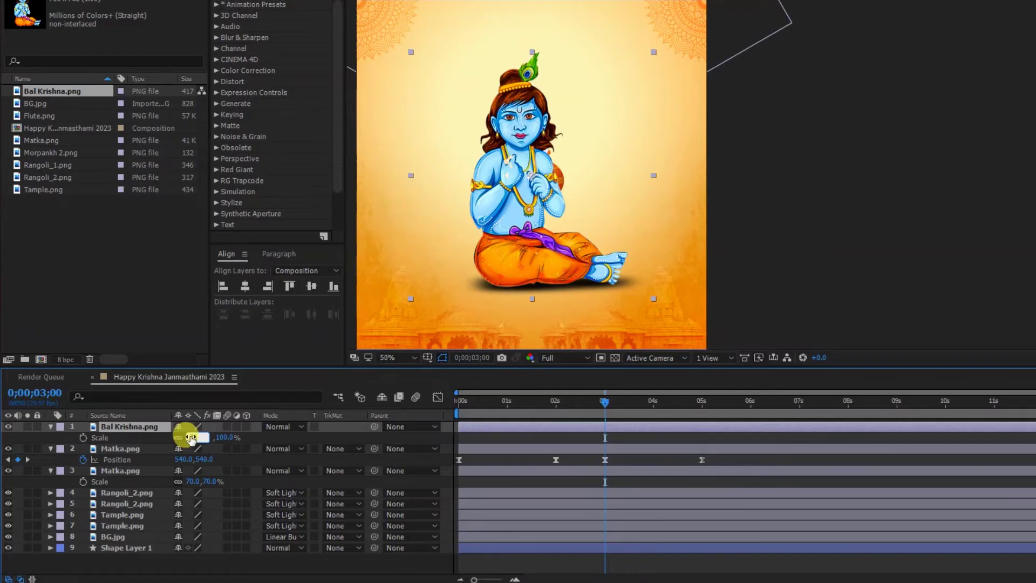
key(Return)
- Move the Bal Krishna figure straight up into the upper middle of the canvas
key(shift+Up)
key(shift+Up)
key(shift+Up)
key(shift+Up)
key(shift+Up)
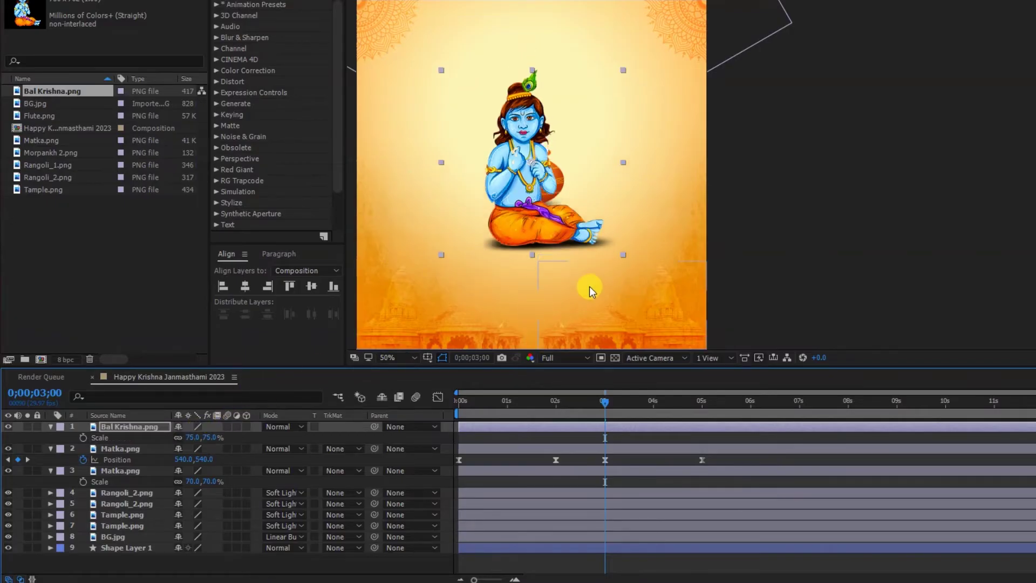
key(shift+Up)
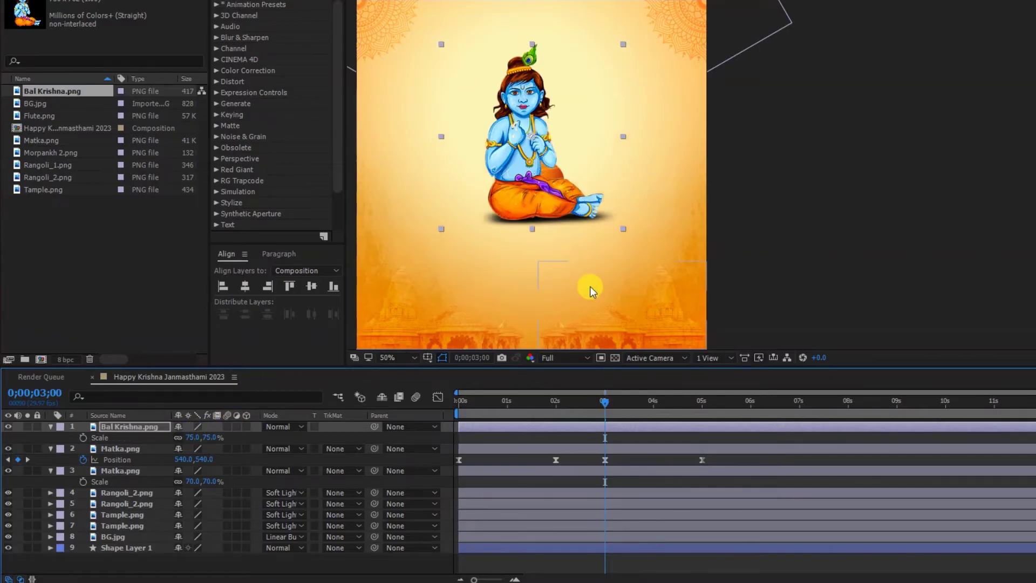
- At 5 seconds, raise both Matka copies together to positions 440, 580 and 680, 580
drag(641, 405, 699, 403)
click(717, 448)
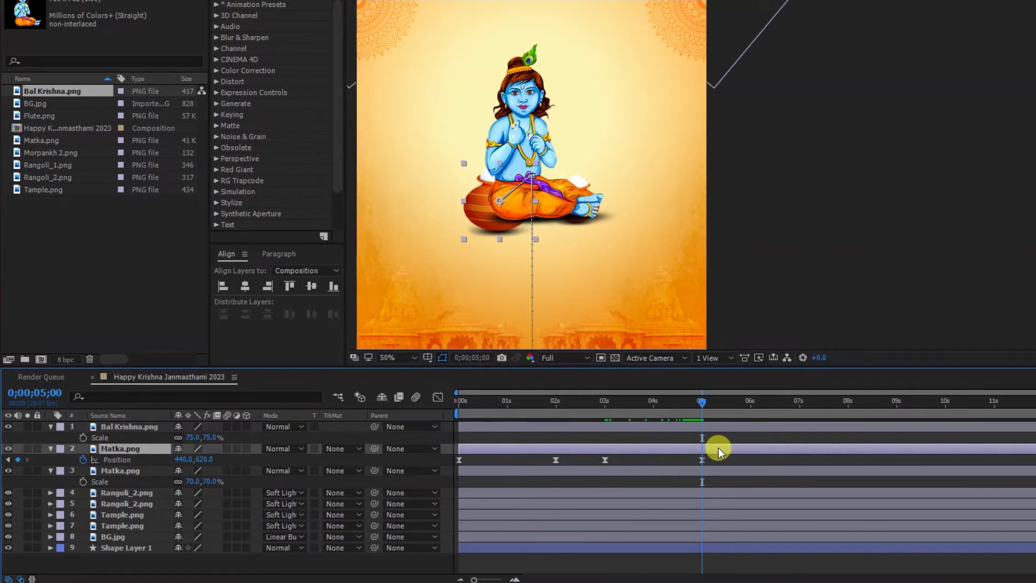
ctrl+click(714, 470)
key(p)
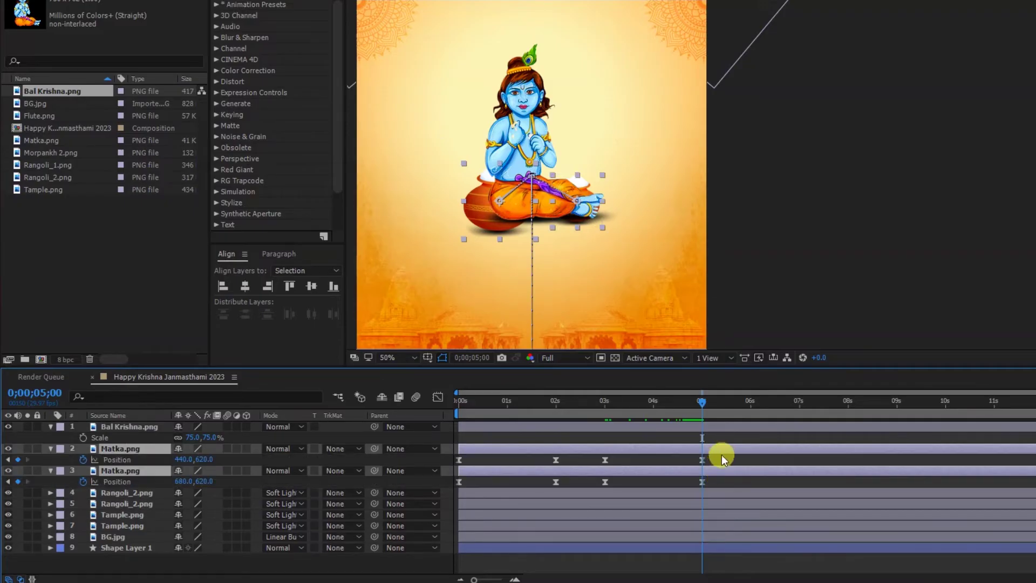
key(shift+Up)
key(shift+Up)
key(shift+Up)
key(shift+Up)
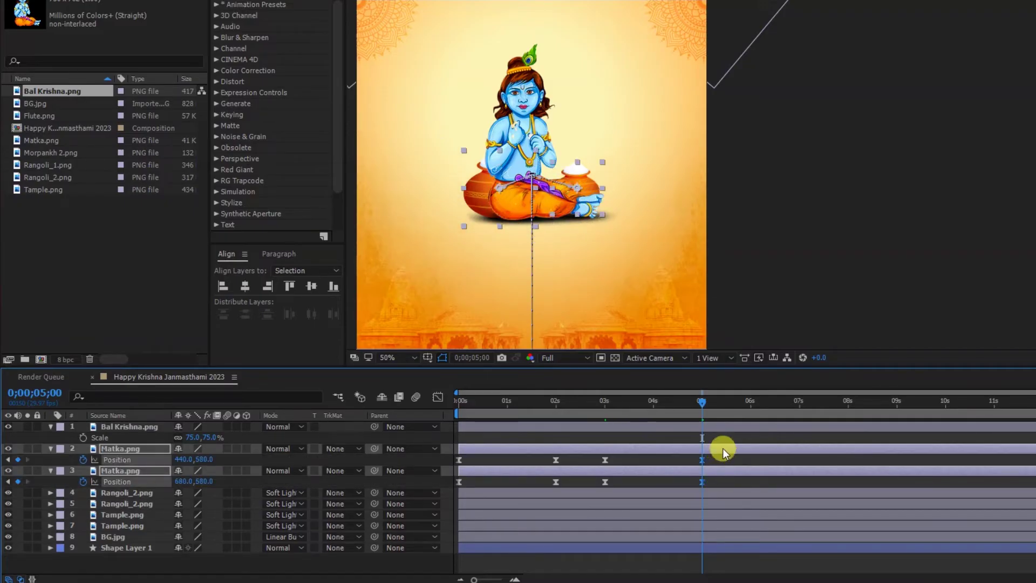
- Start the Bal Krishna layer at 3 seconds and move its anchor point down to the figure's seated base
key(j)
click(659, 427)
key(bracketleft)
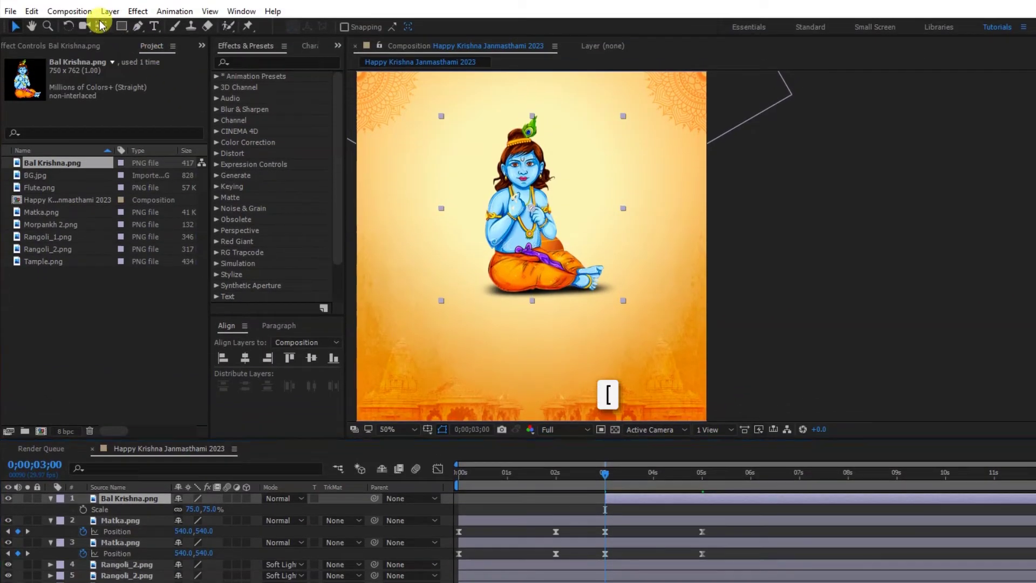
click(100, 25)
drag(532, 208, 532, 292)
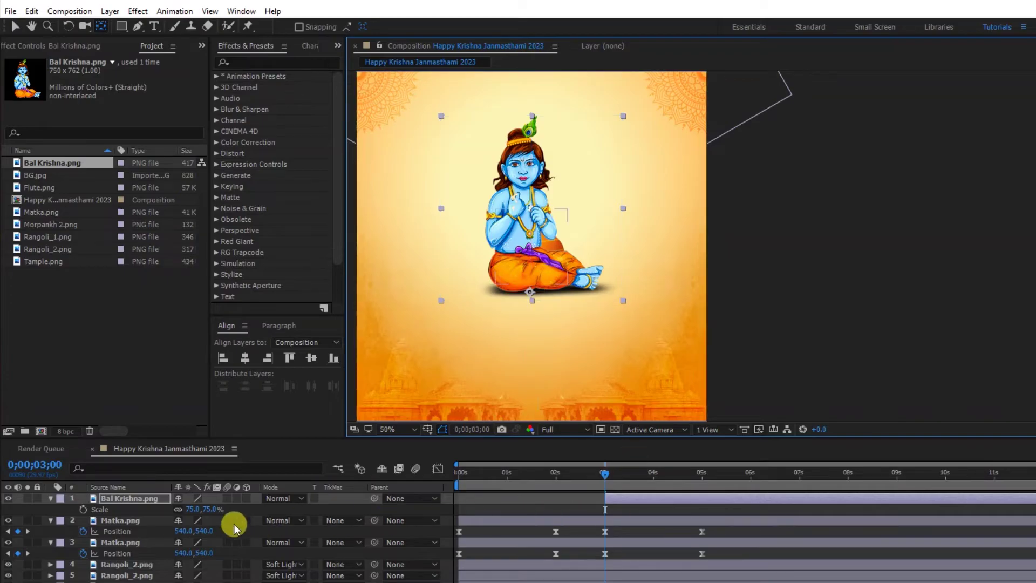
- Set Bal Krishna's scale to 0% at 3 seconds and add a scale keyframe there
click(190, 508)
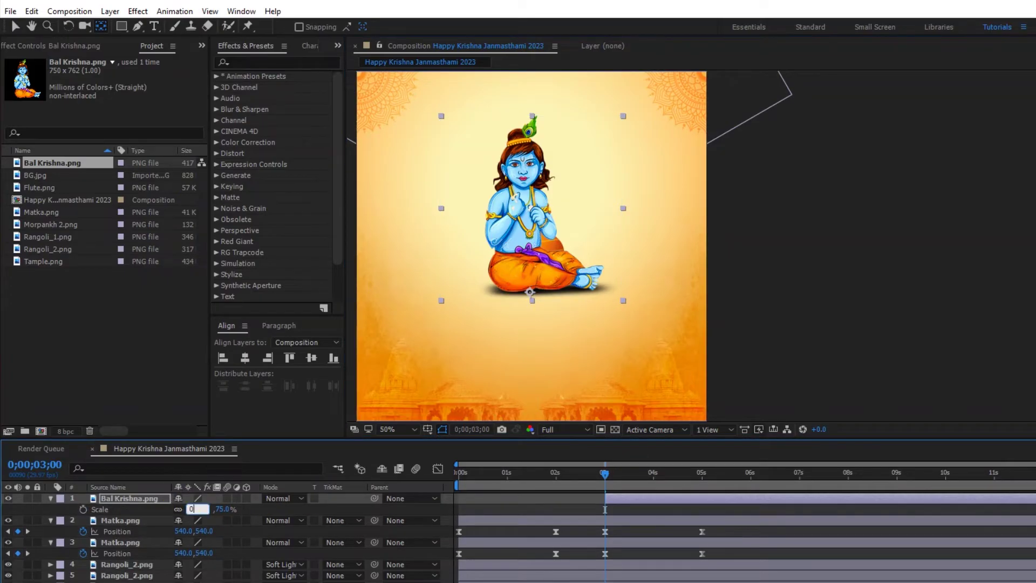
text(0)
key(Return)
click(84, 510)
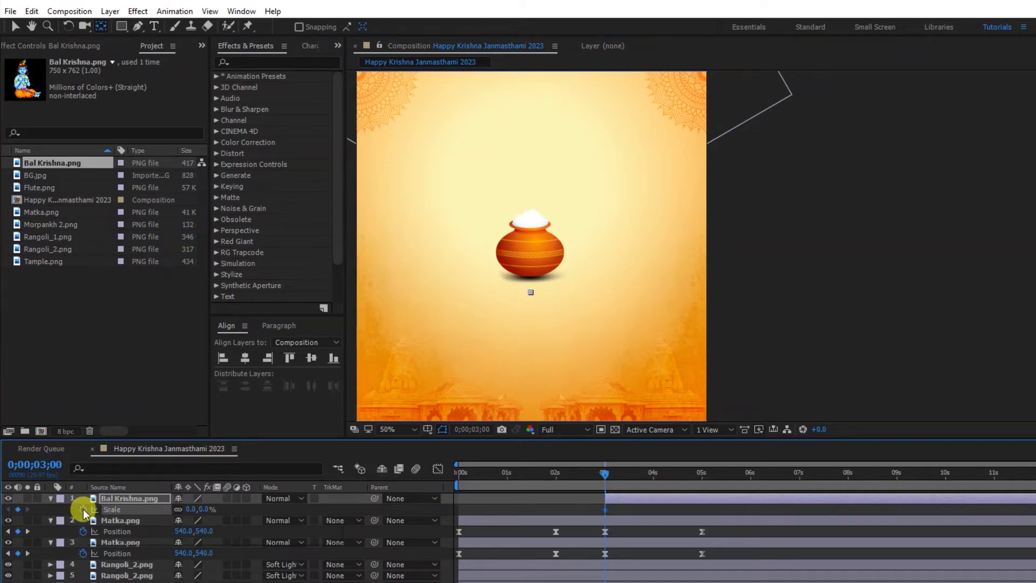
- Advance to 5 seconds and set Bal Krishna's scale to 75%
key(ctrl+shift+Right)
key(ctrl+shift+Right)
key(ctrl+shift+Right)
key(ctrl+shift+Right)
key(ctrl+shift+Right)
key(ctrl+shift+Right)
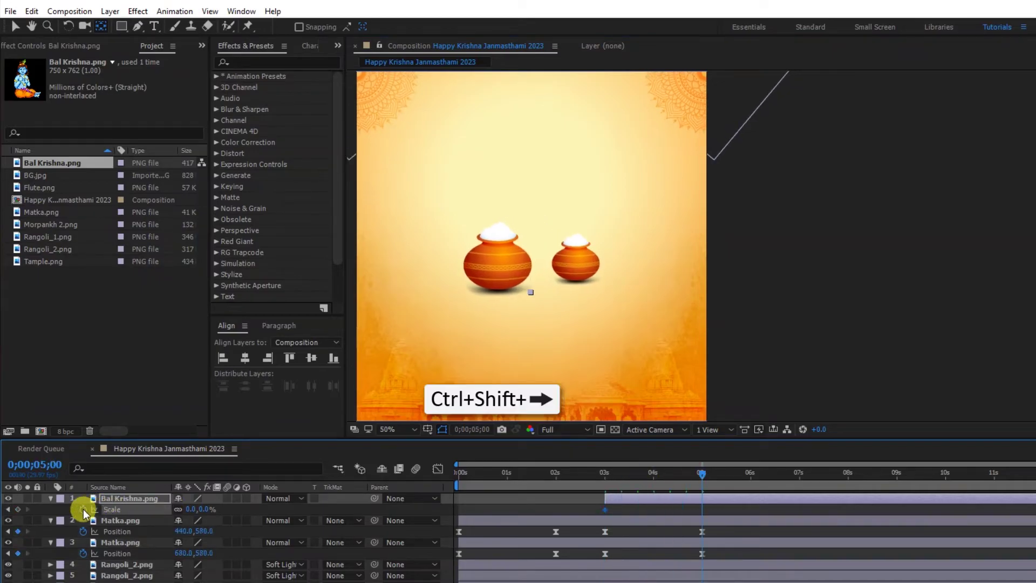
click(189, 509)
text(75)
key(Return)
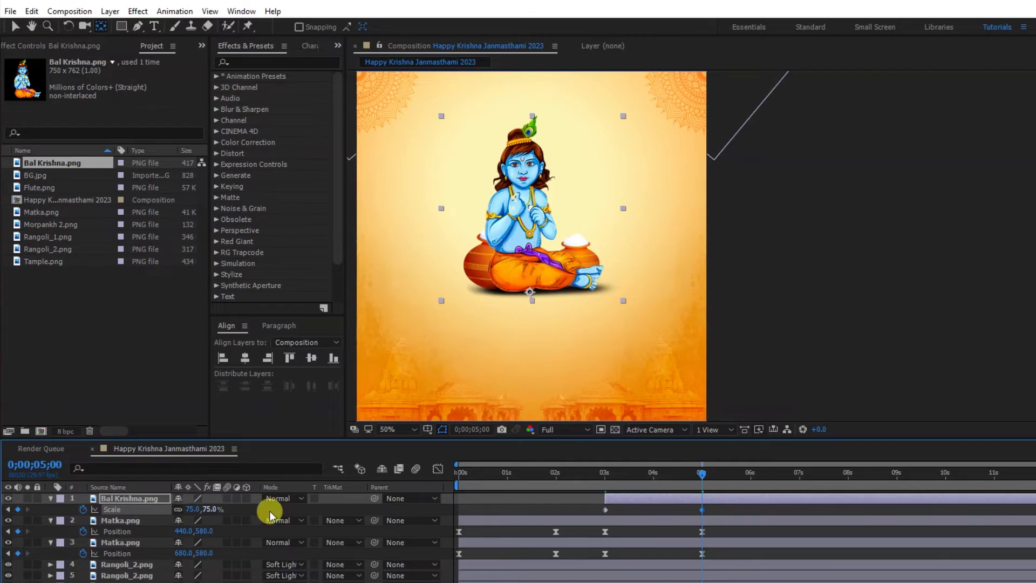
- Ease Bal Krishna's scale keyframes, shape the speed curve to slow gradually toward 5 seconds, and preview from the start
click(723, 510)
drag(597, 511, 597, 511)
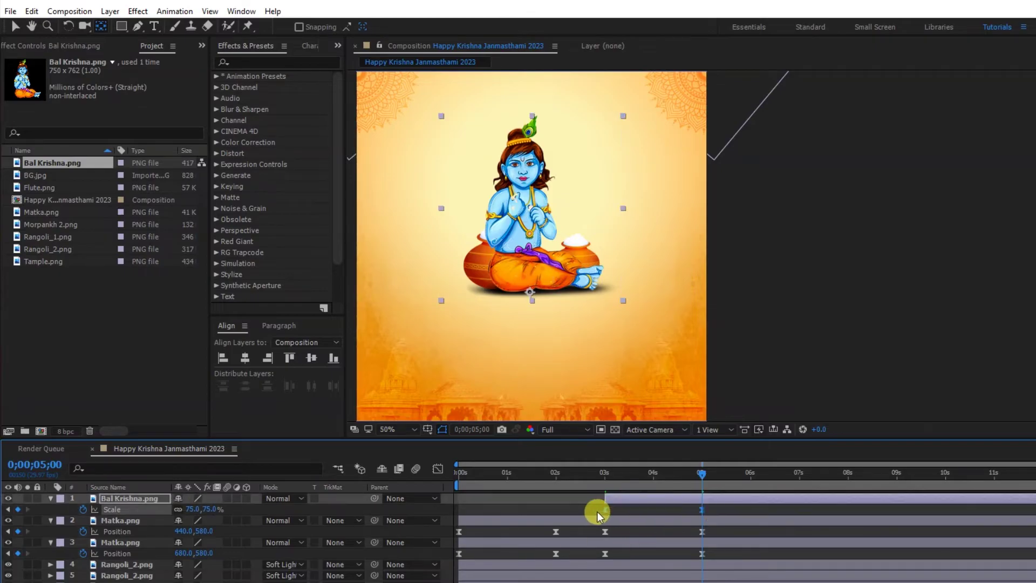
click(438, 468)
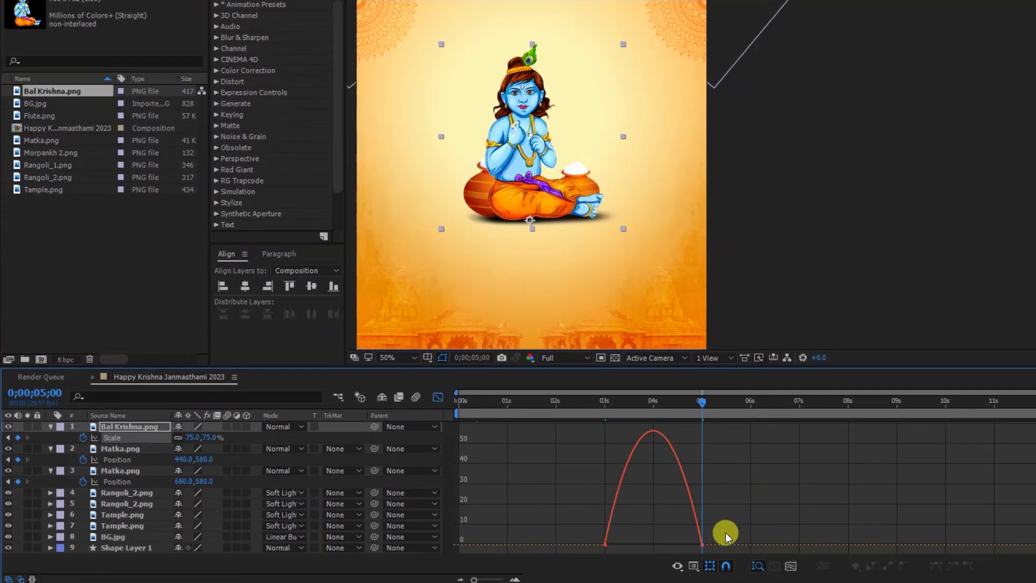
drag(671, 546, 639, 547)
click(438, 397)
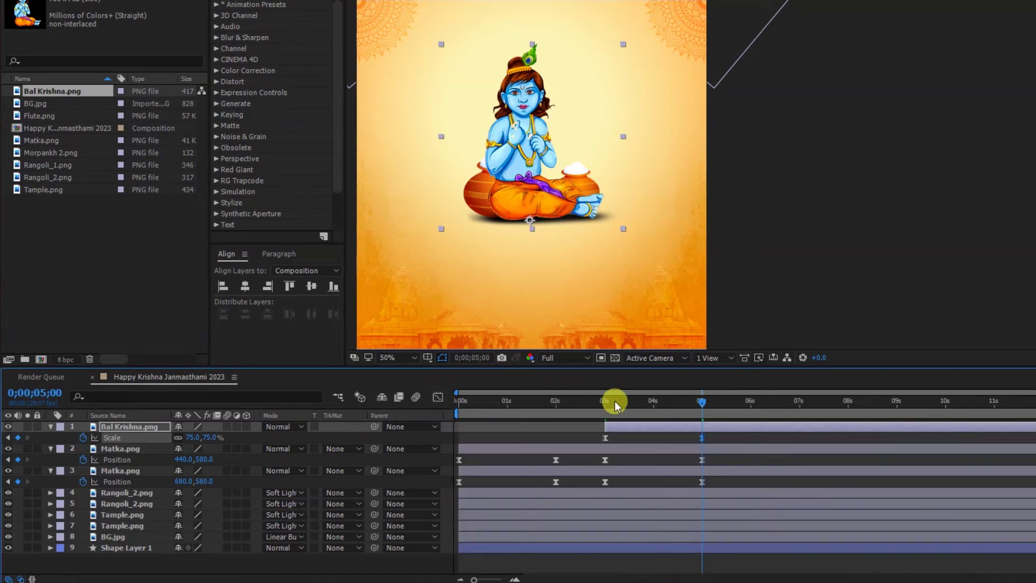
key(Home)
key(space)
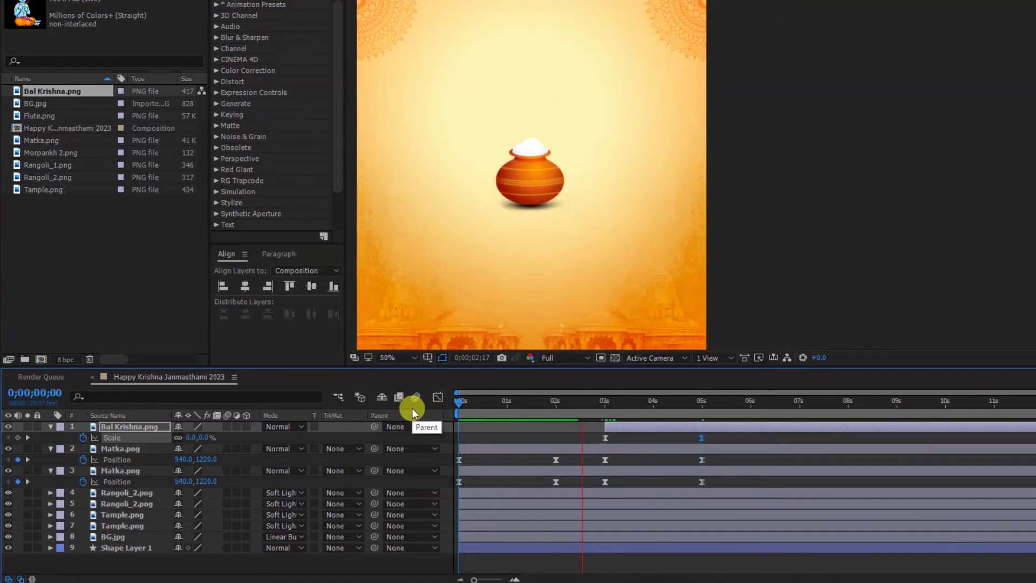
key(space)
- Collapse the revealed properties of the Bal Krishna and both Matka layers and deselect everything
key(u)
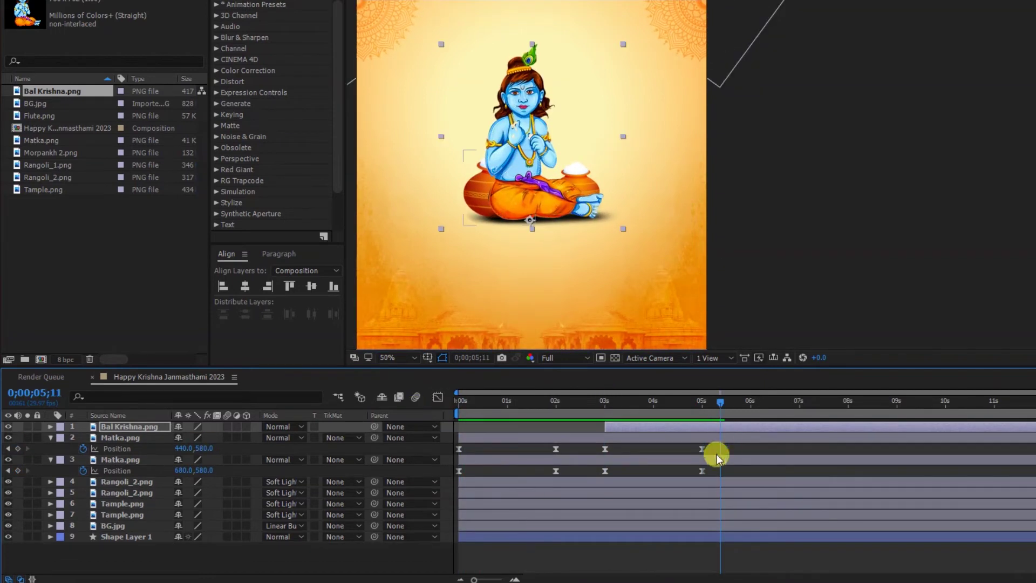
click(727, 438)
key(u)
click(729, 449)
key(u)
click(739, 537)
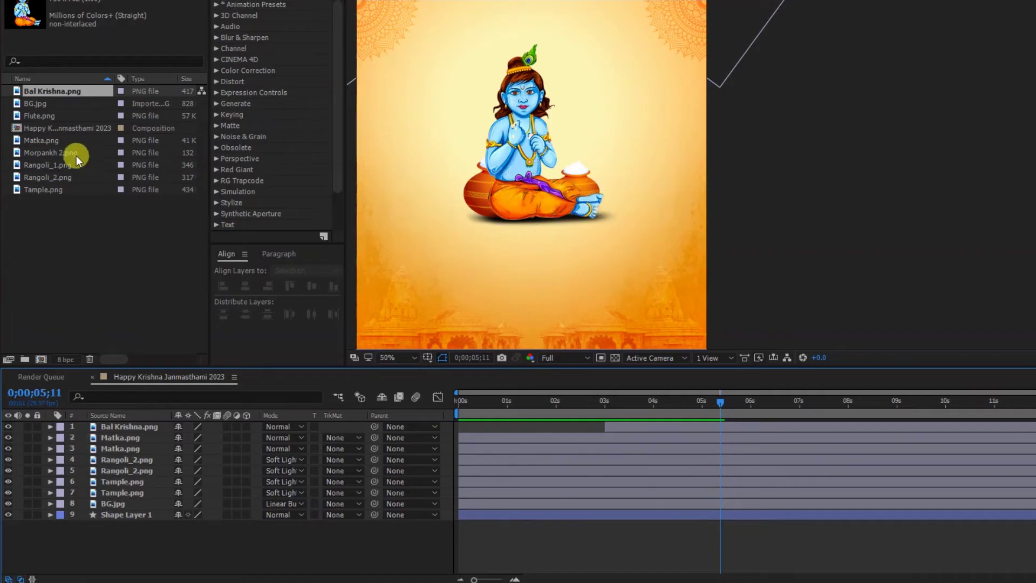
- Add Morpankh 2.png above Bal Krishna and start its layer at 3 seconds, matching Bal Krishna's start
drag(45, 152, 107, 426)
click(649, 437)
key(i)
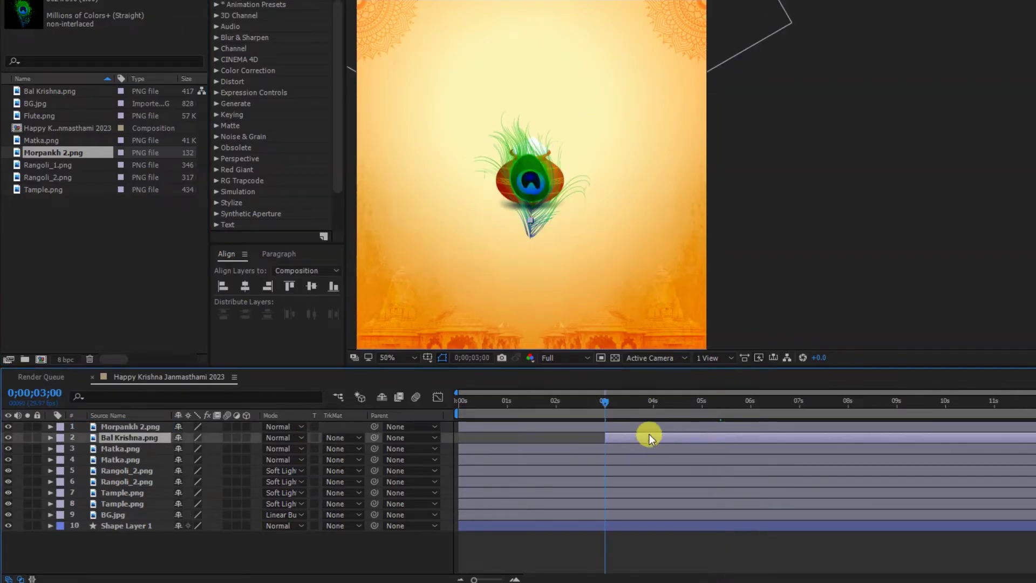
click(649, 426)
key(bracketleft)
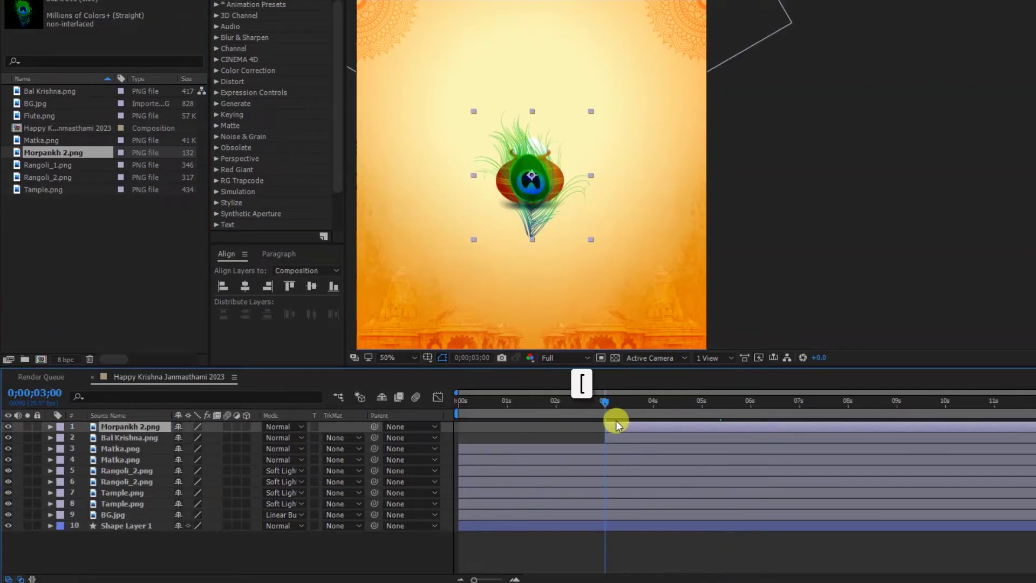
- Past 5 seconds, move the Morpankh feather's anchor point to its stem base and place the feather upright over Krishna's head
drag(699, 400, 715, 400)
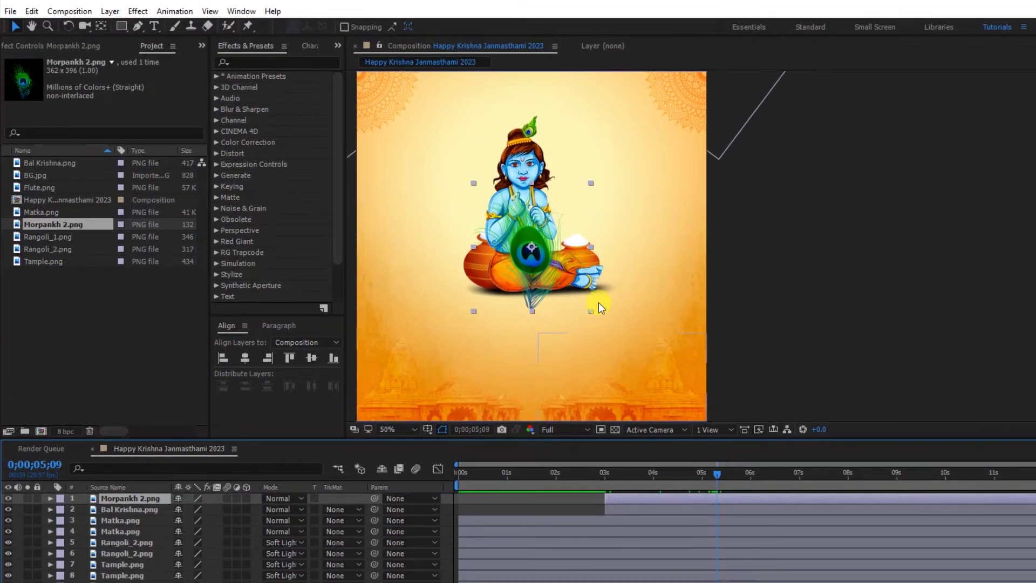
click(101, 25)
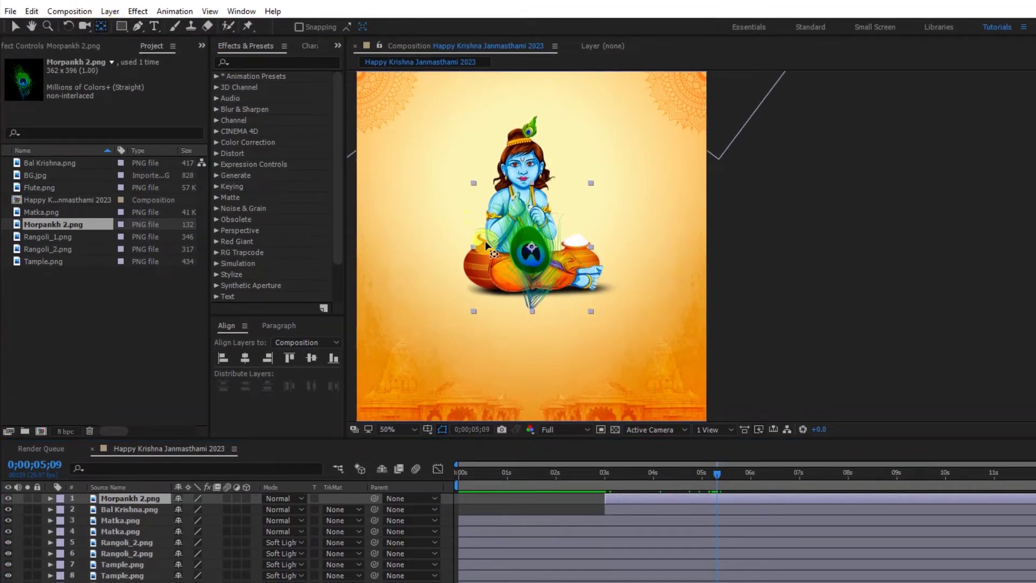
drag(533, 250, 529, 149)
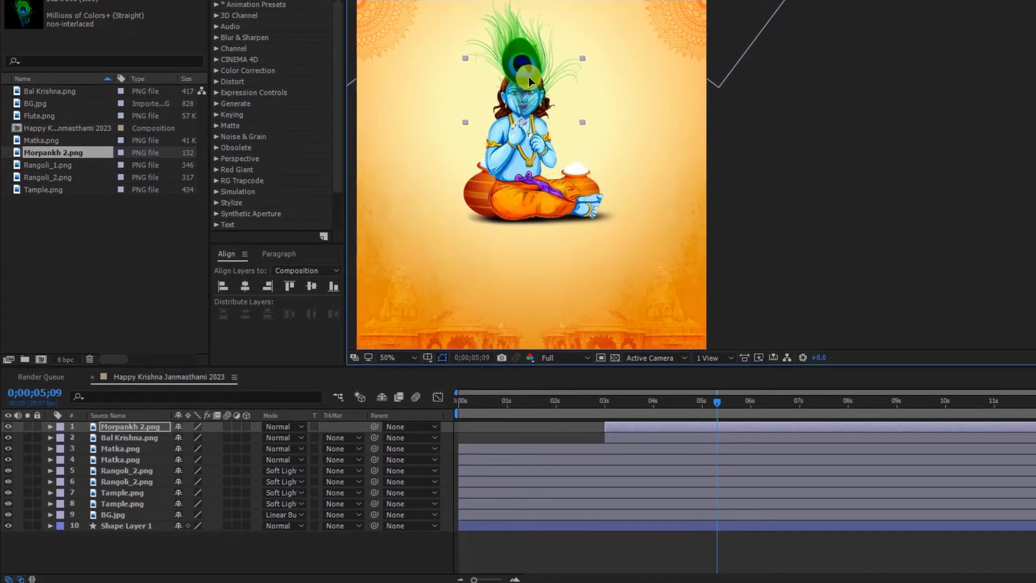
drag(530, 79, 530, 87)
- Duplicate the Morpankh feather three times and fan the copies clockwise around its stem base, rotating the last two to 100° and 146°
key(ctrl+d)
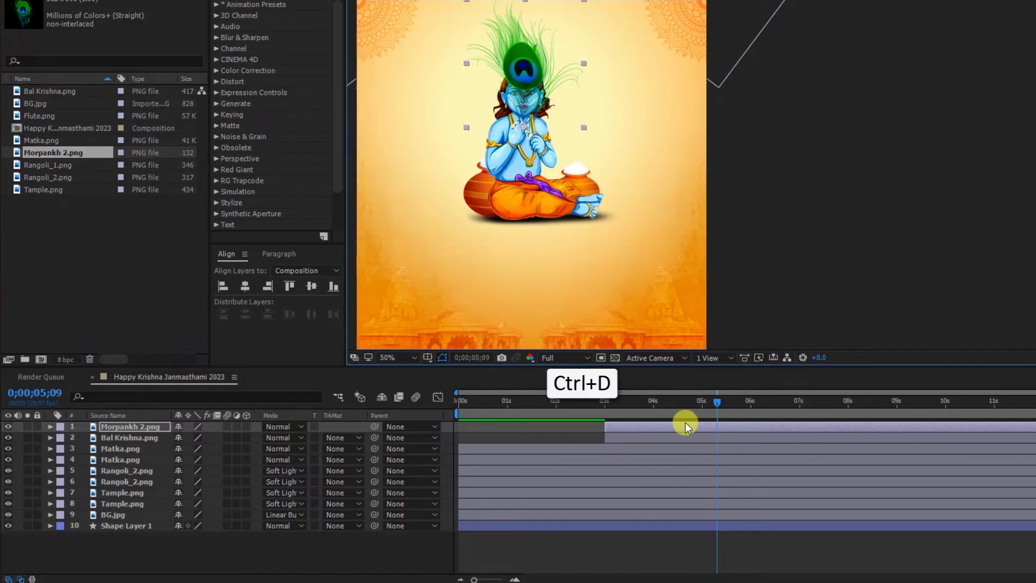
key(r)
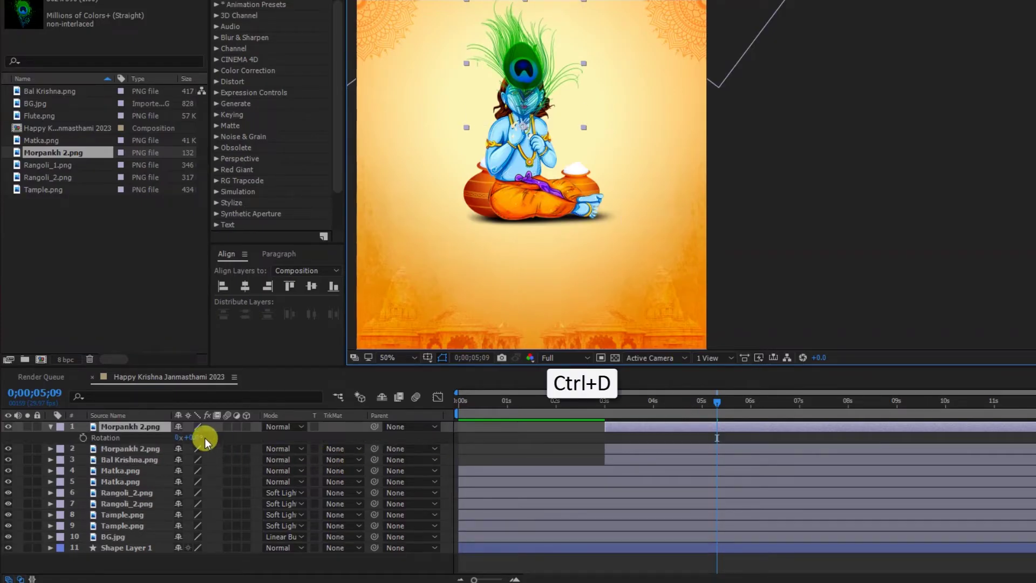
drag(203, 437, 234, 445)
key(ctrl+d)
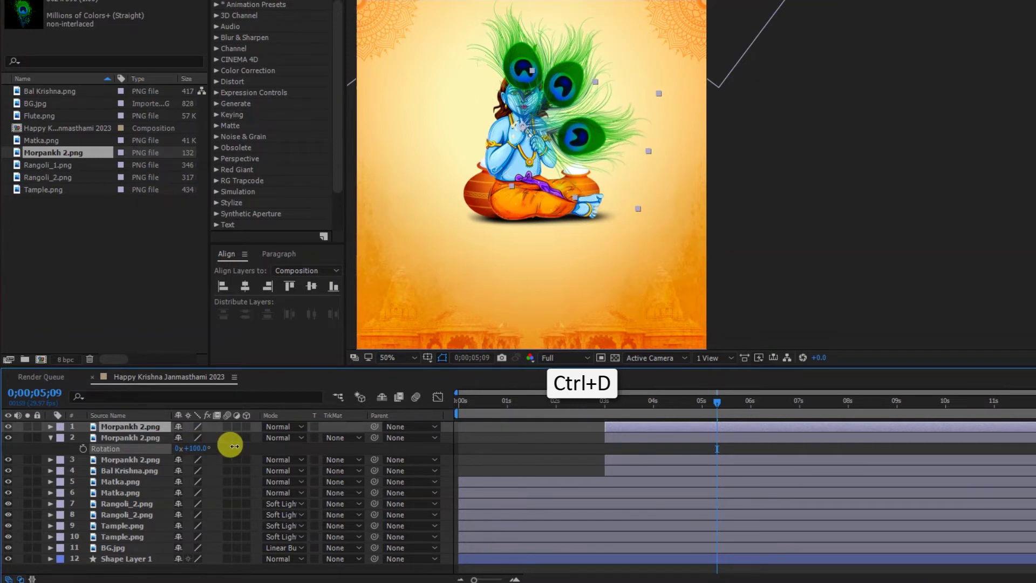
key(ctrl+d)
drag(201, 459, 228, 457)
- Duplicate the upright centre Morpankh feather and flip the copy horizontally
click(620, 429)
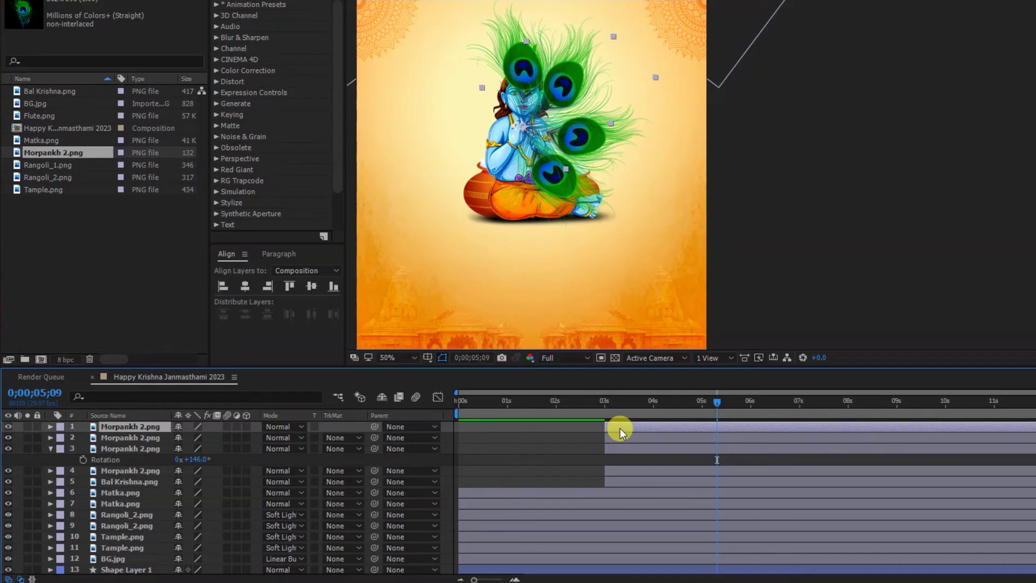
click(9, 425)
click(9, 425)
click(615, 476)
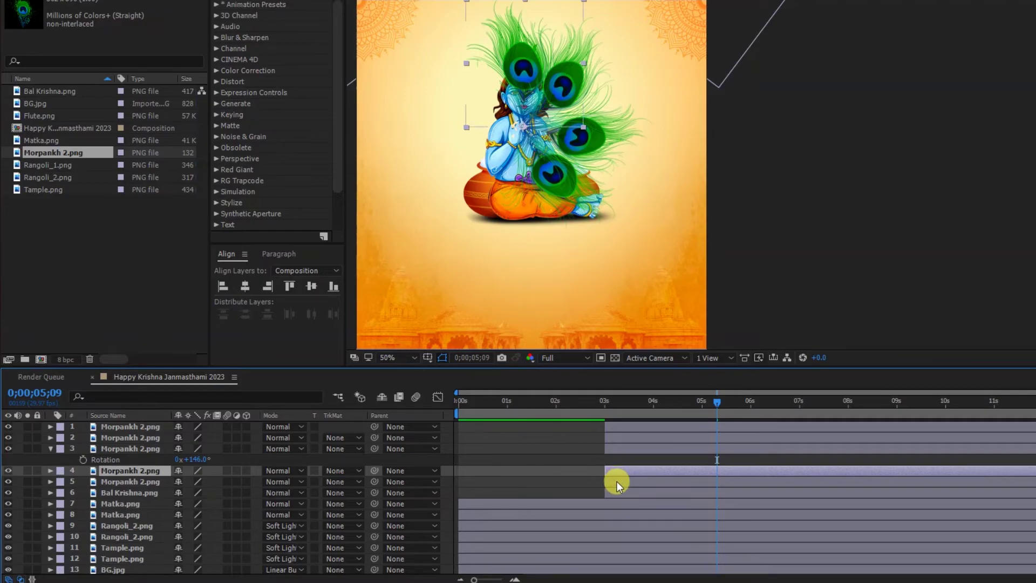
key(ctrl+d)
right_click(616, 482)
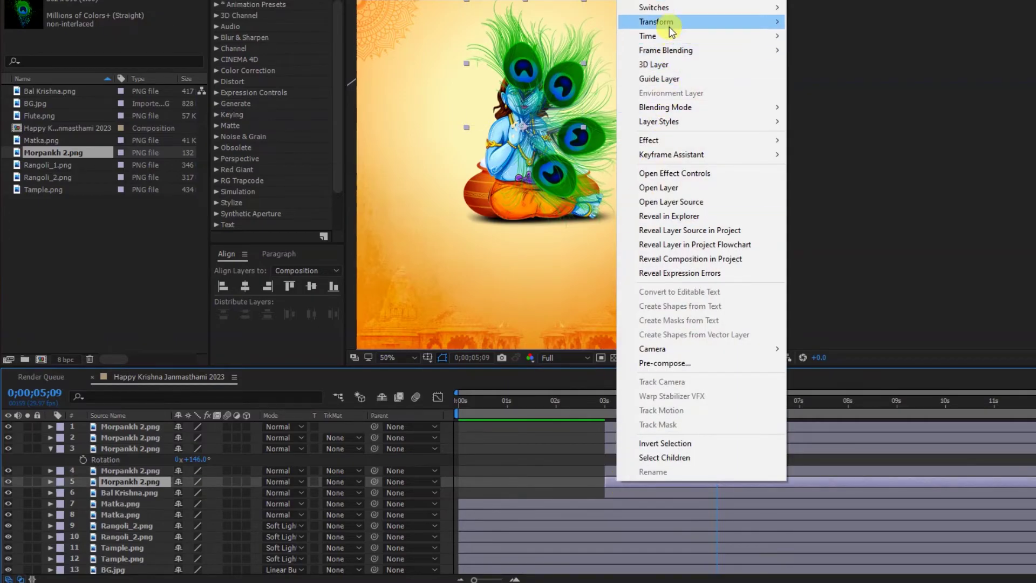
mouse_move(669, 22)
click(821, 113)
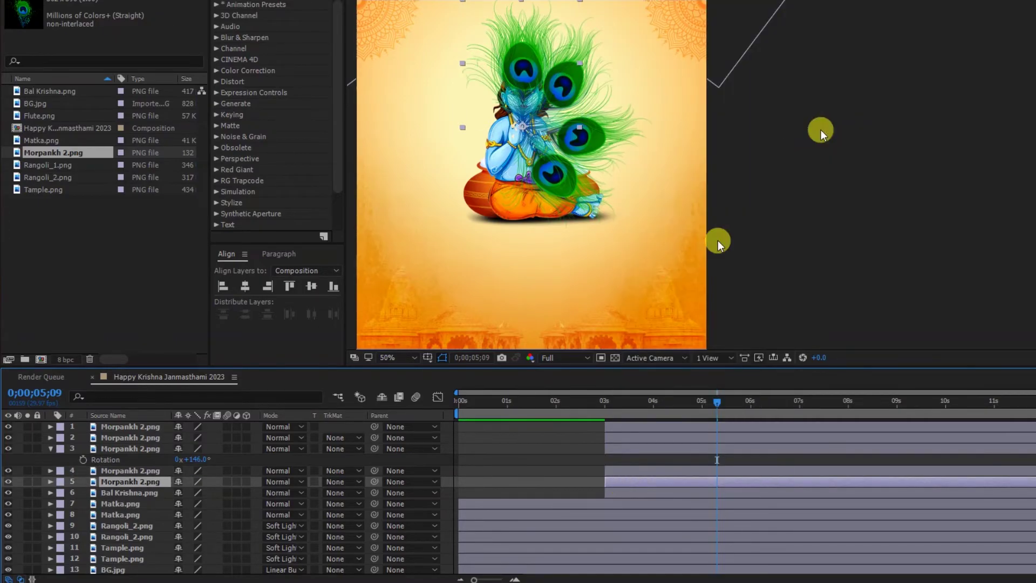
- Rotate the flipped feather to -43° and duplicate it twice around the stem base, at -93° and -141°
key(r)
drag(189, 491, 166, 491)
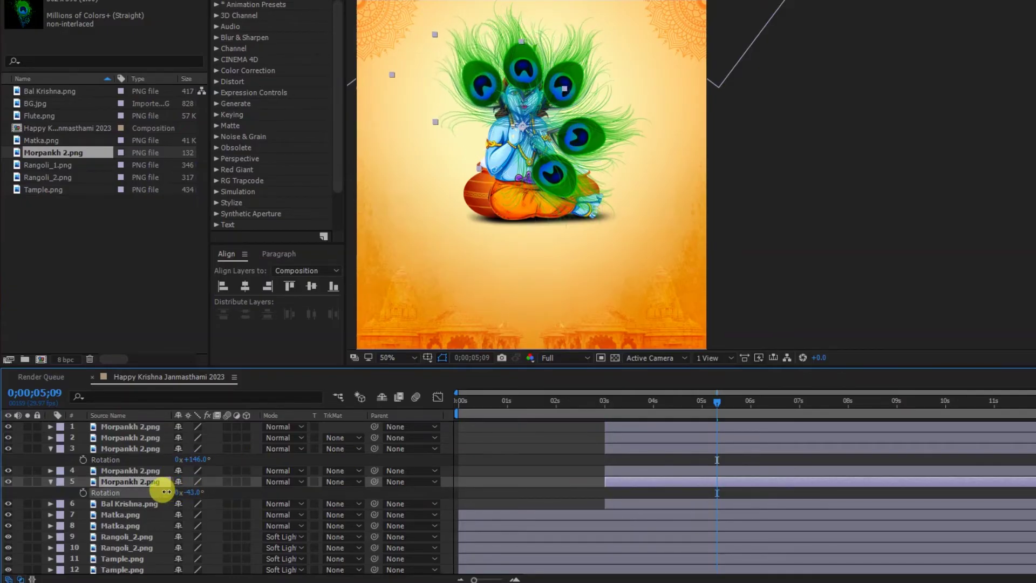
key(ctrl+d)
drag(181, 502, 156, 503)
key(ctrl+d)
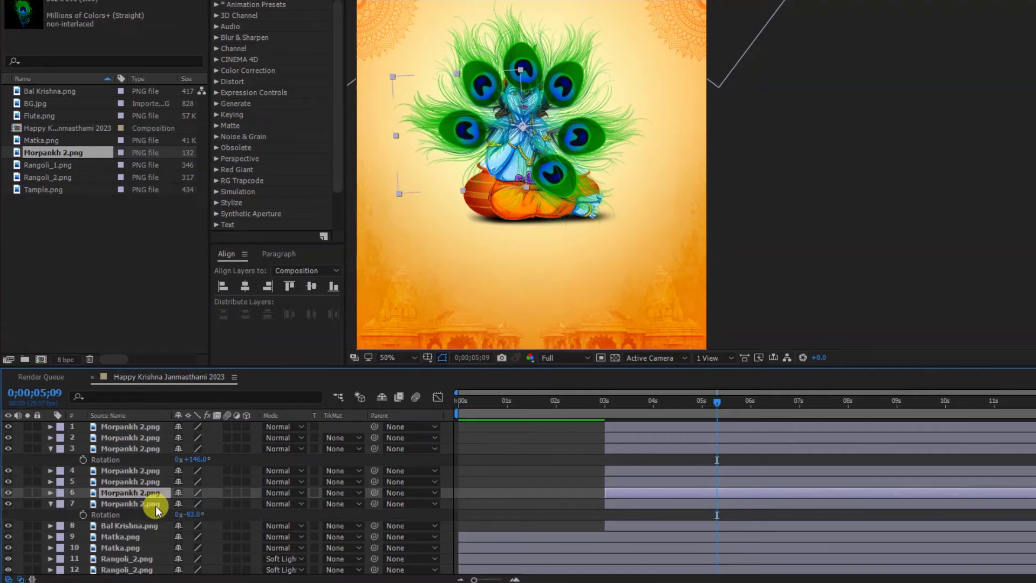
drag(194, 513, 161, 514)
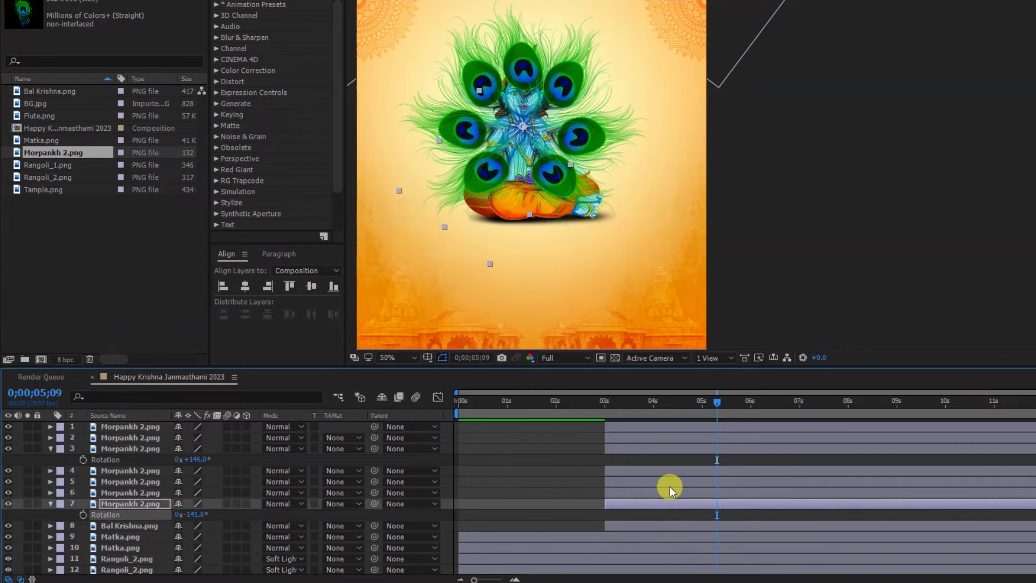
- Pre-compose all seven Morpankh 2.png feather layers into a new composition named Morpankh
shift+click(669, 430)
right_click(668, 426)
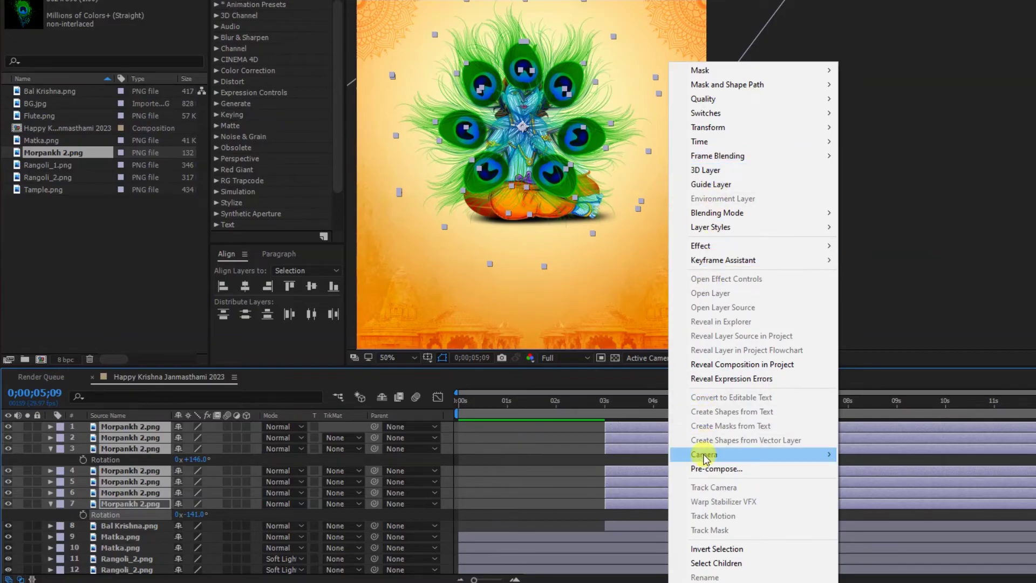
click(703, 467)
text(Morp)
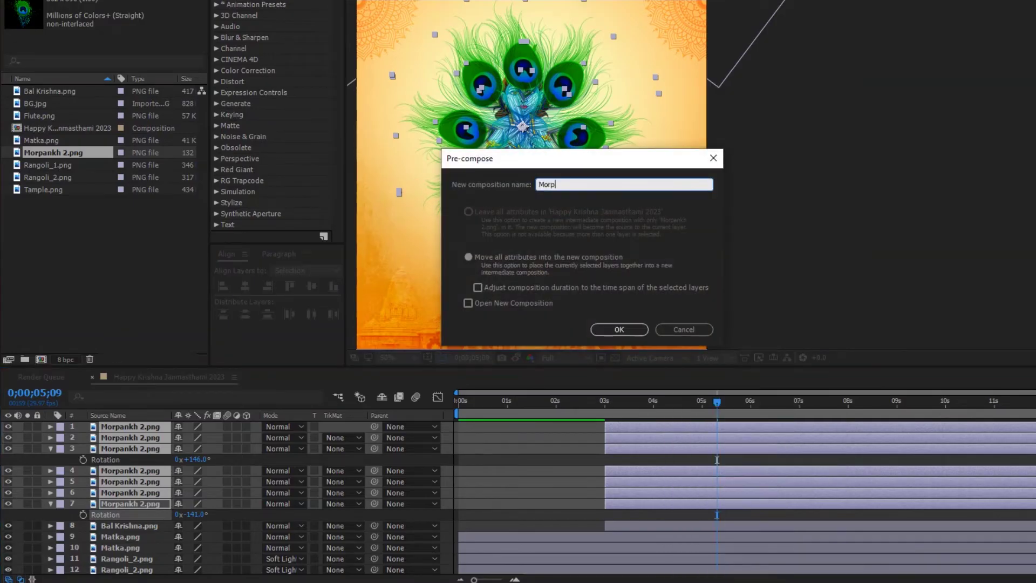
click(623, 327)
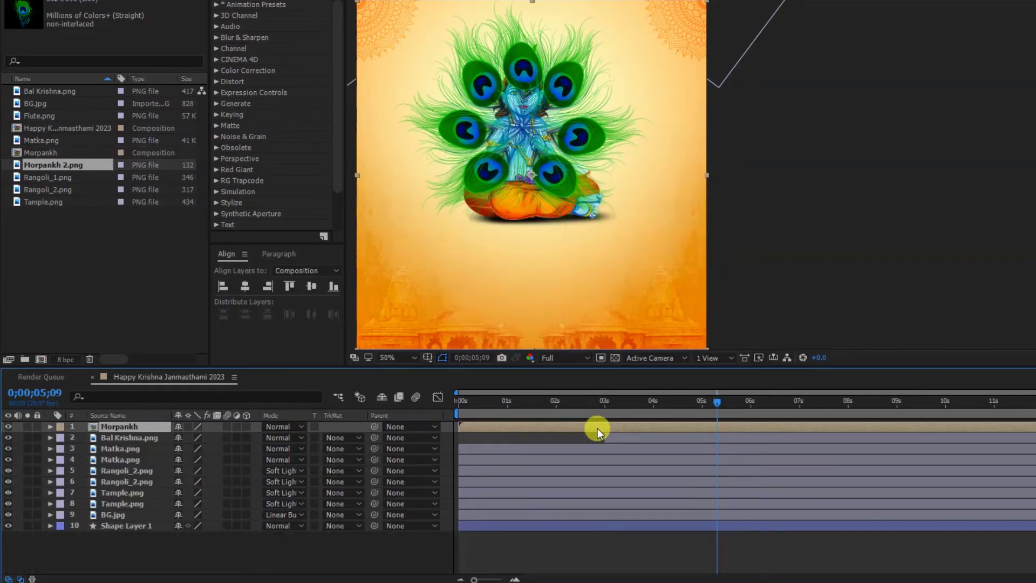
- Open the Morpankh composition and shift all seven feather layers to start at 0 seconds
double_click(597, 429)
click(662, 425)
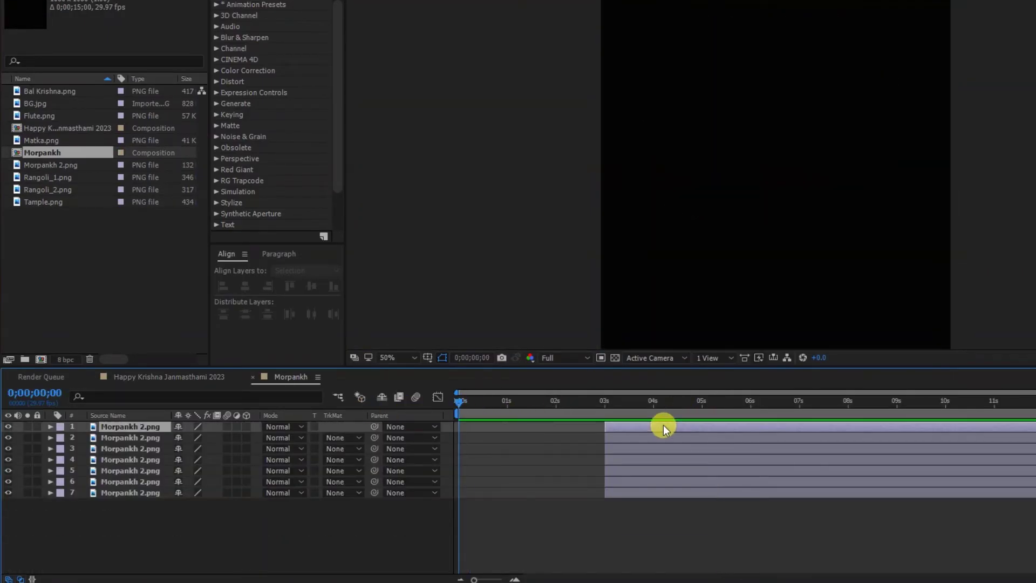
shift+click(659, 488)
key(bracketleft)
- Animate the scale of all seven feathers from 0% at 0 seconds to full size at 2 seconds
key(space)
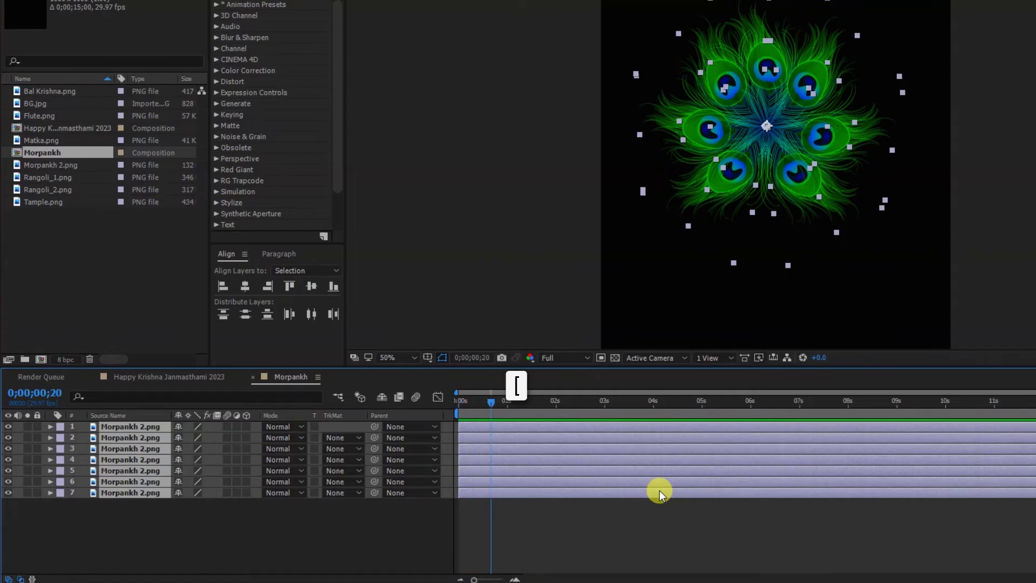
key(space)
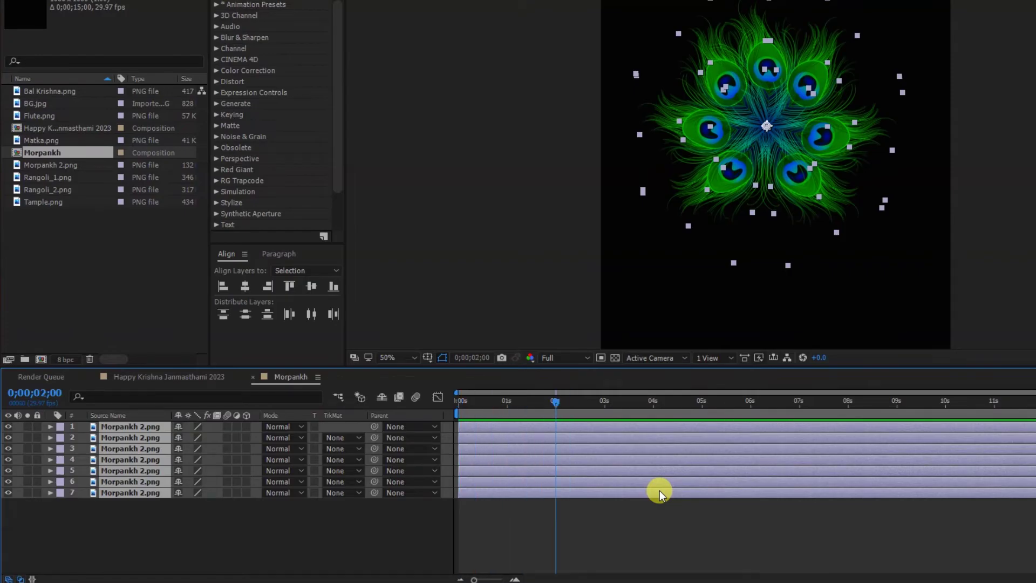
key(s)
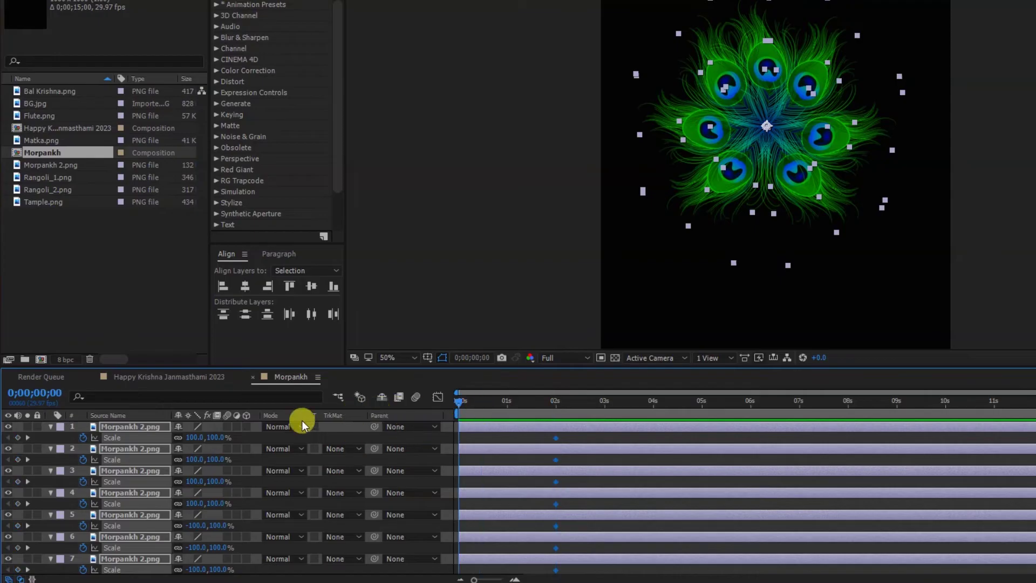
text(0)
key(Return)
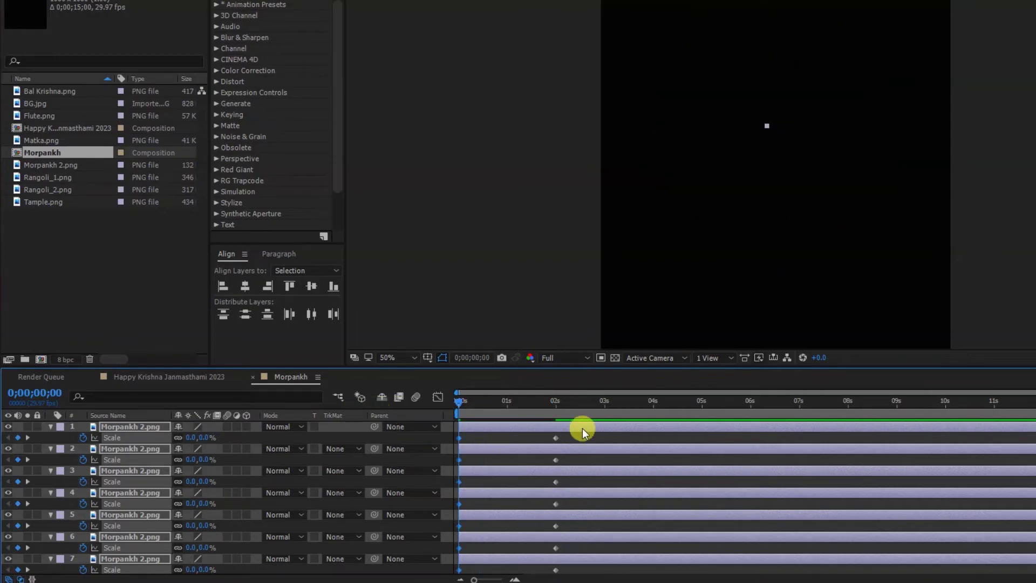
- Easy-ease the feathers' scale keyframes and reshape the speed curve for a fast start and a long, soft finish
drag(577, 436, 438, 579)
key(F9)
click(438, 398)
click(548, 491)
drag(540, 490, 424, 486)
key(space)
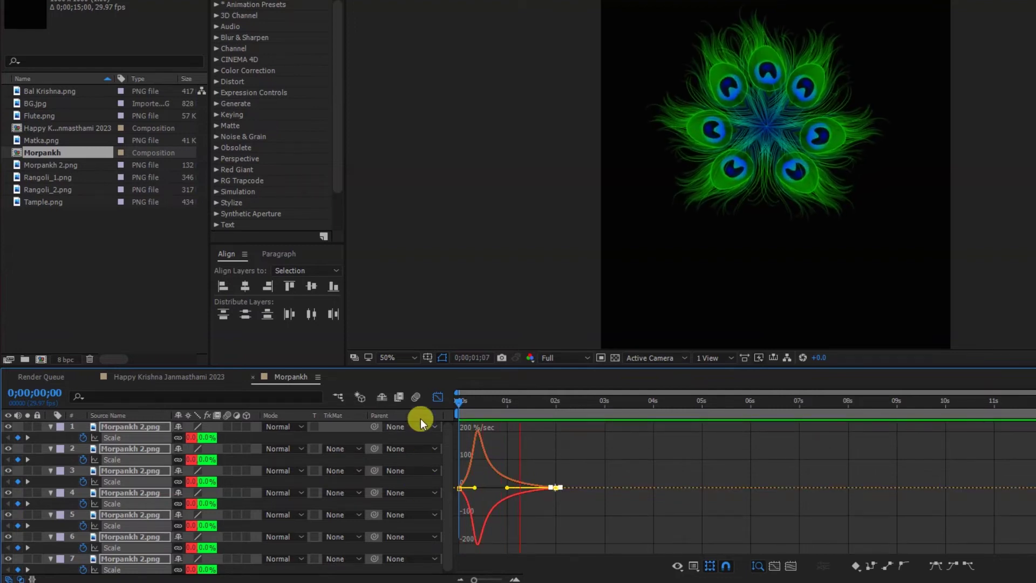
key(space)
click(438, 397)
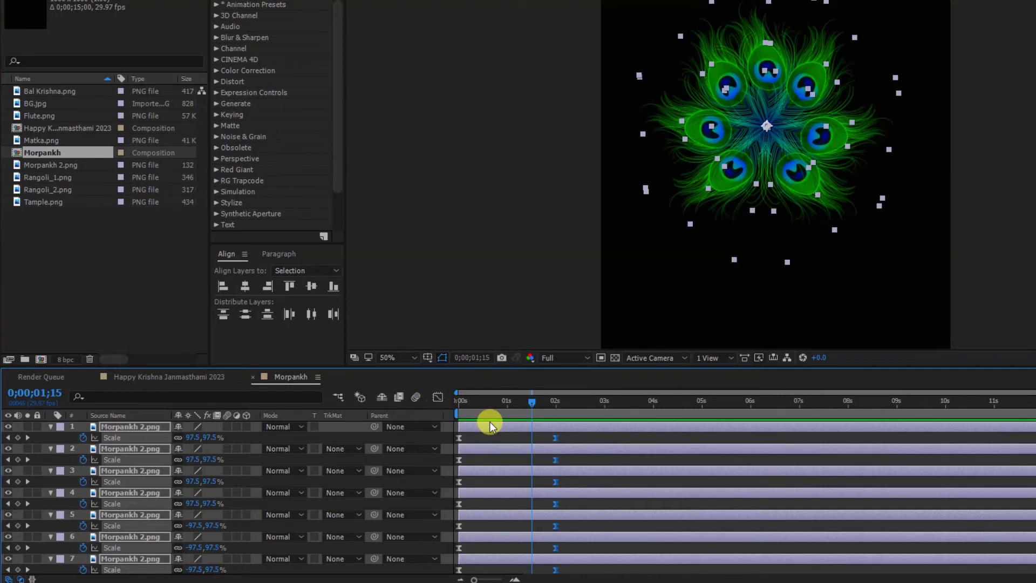
key(u)
- Select all feather layers starting from the bottom one and trim their ends to 0;00;00;02
click(488, 493)
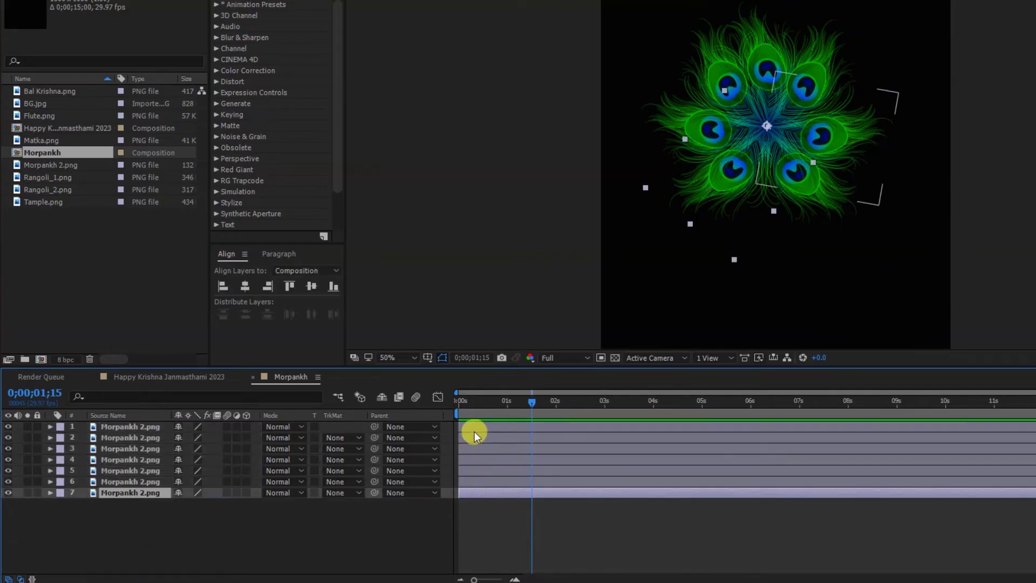
key(ctrl+a)
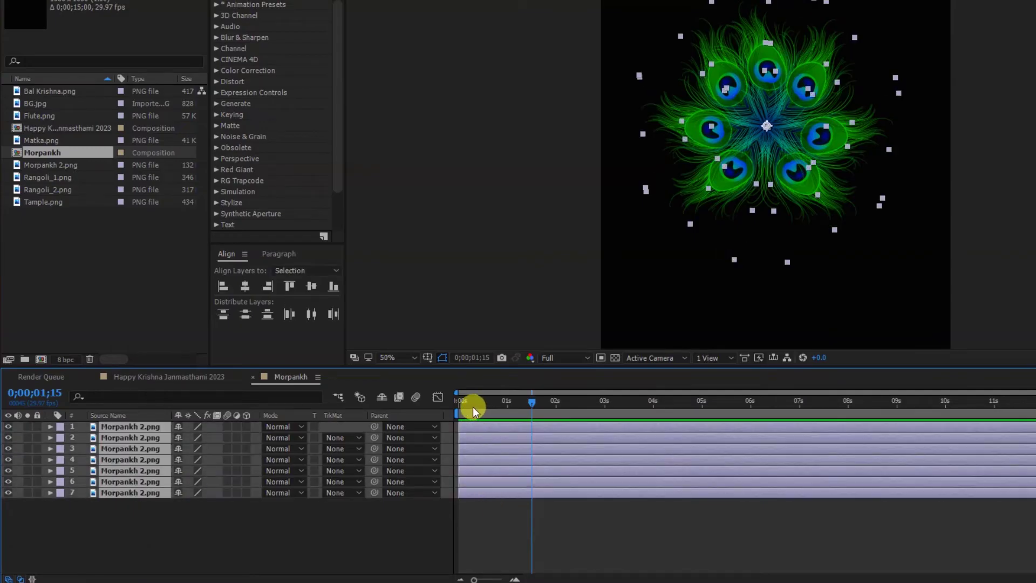
key(Home)
key(Page_Down)
key(Page_Down)
key(alt+bracketright)
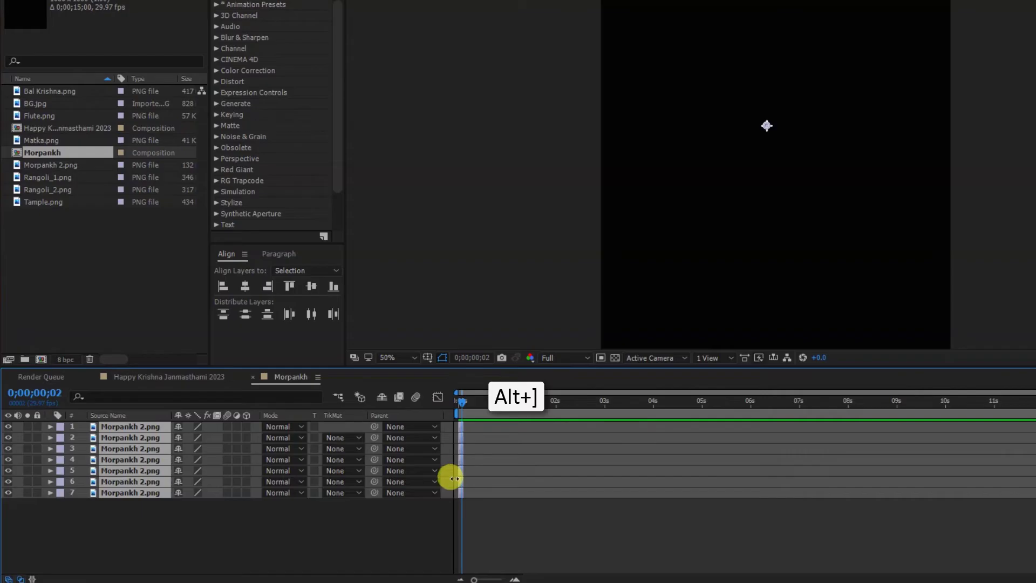
- Sequence the trimmed feather layers, extend their ends to the composition's end, and preview the staggered opening from the start
right_click(460, 492)
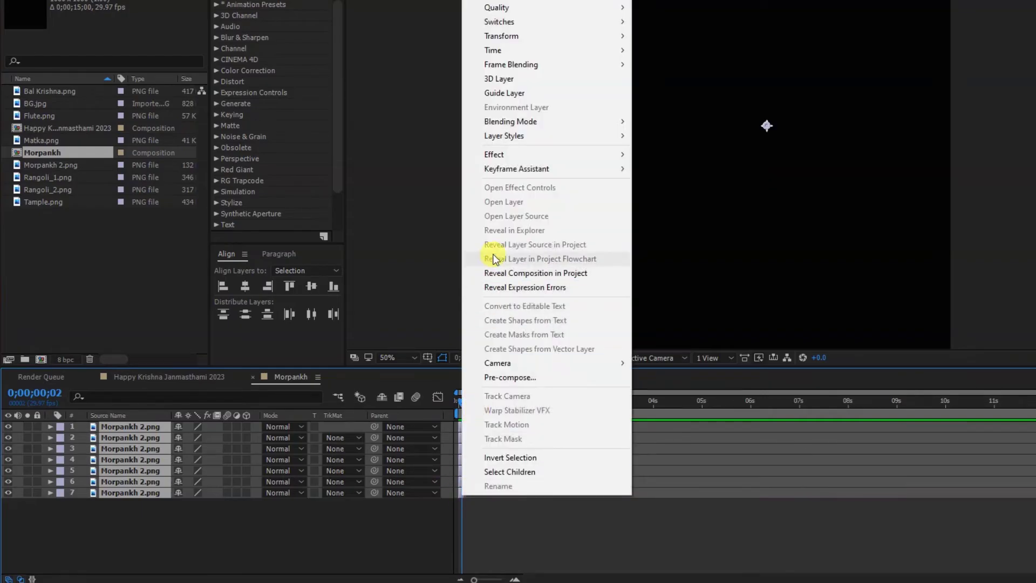
mouse_move(507, 168)
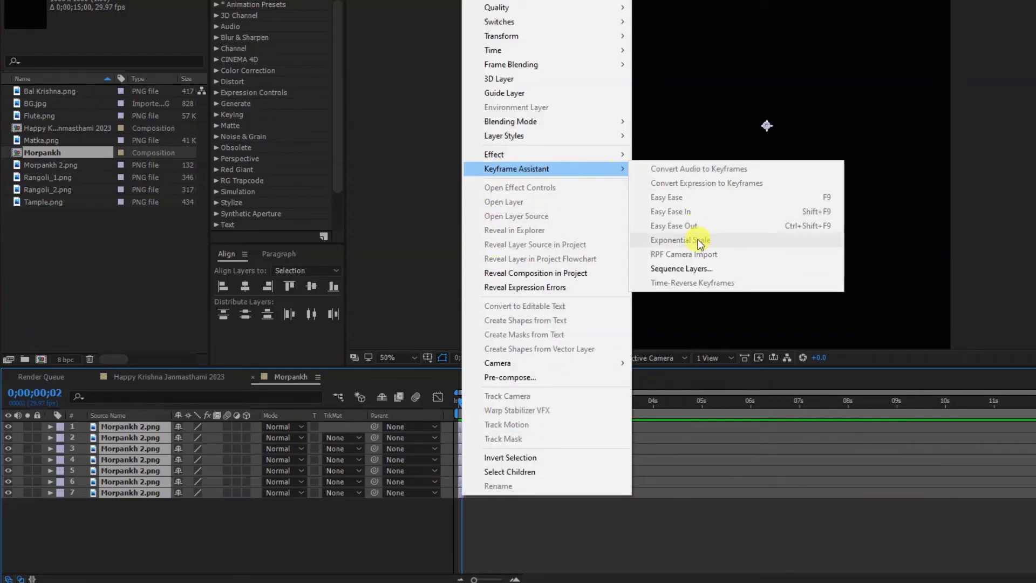
click(694, 268)
click(578, 280)
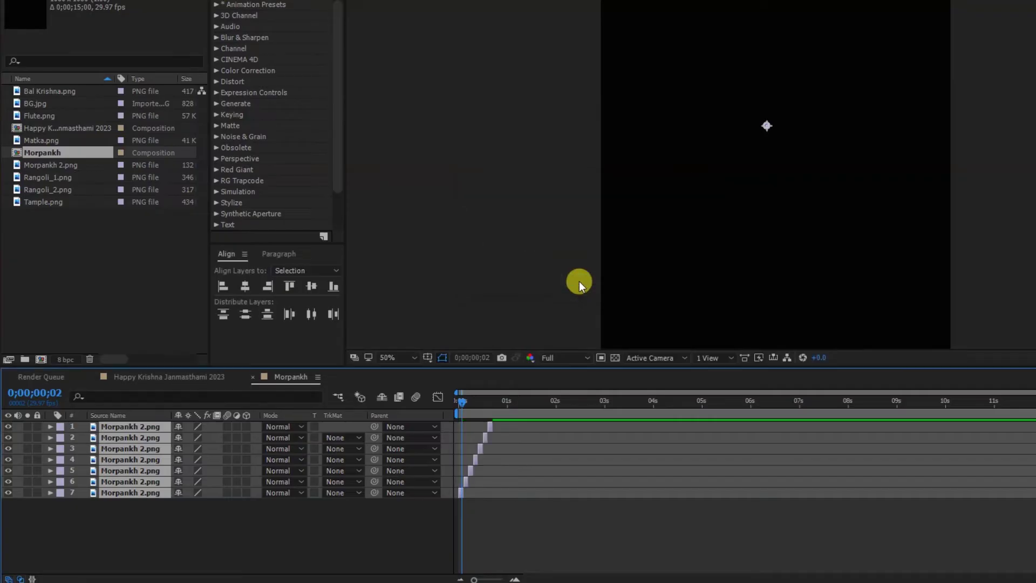
drag(539, 408, 1032, 408)
key(alt+bracketright)
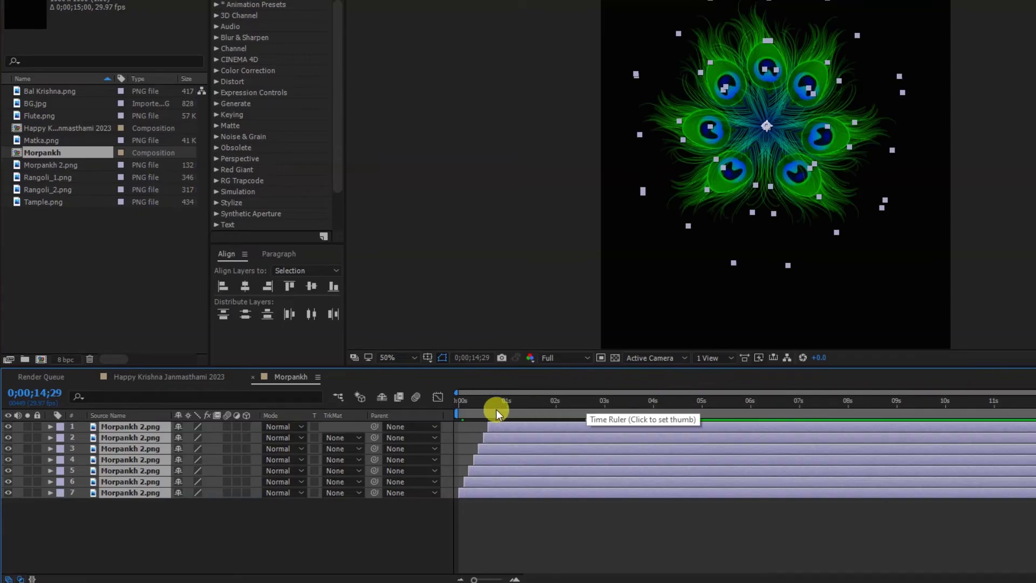
drag(462, 409, 435, 409)
key(space)
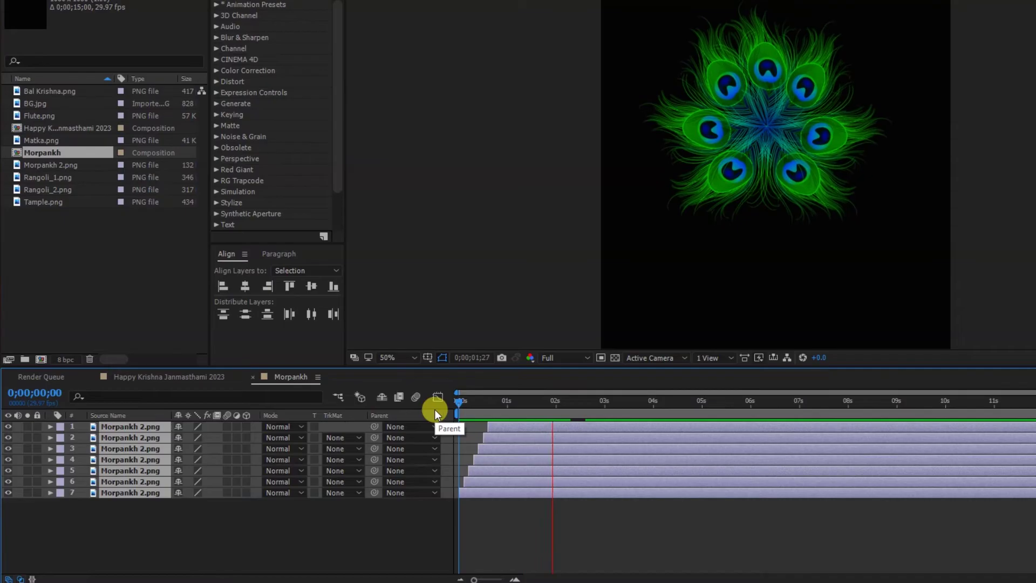
- Find the CC Bender effect and apply it to the bottom feather layer
click(496, 493)
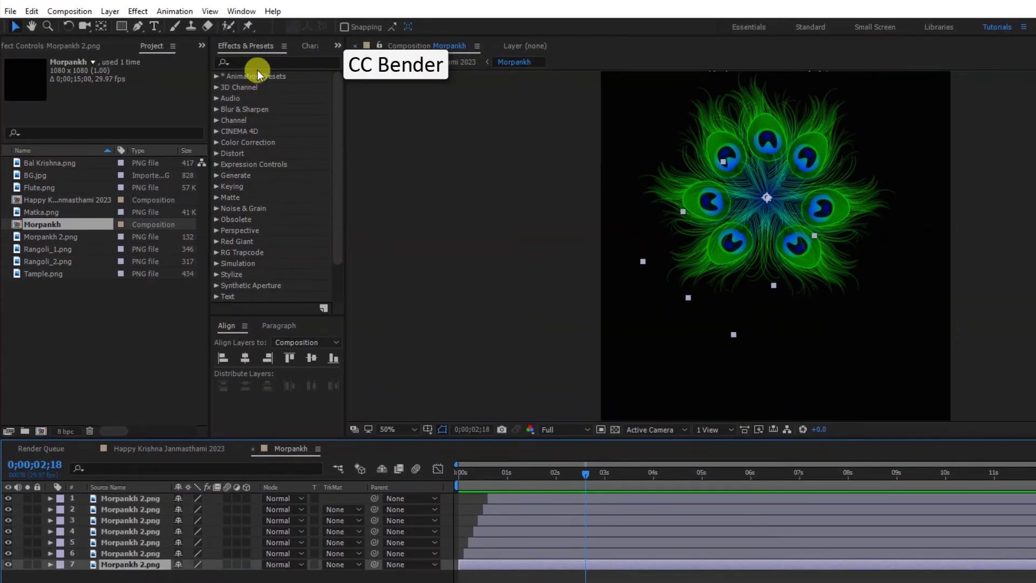
click(251, 63)
text(cc)
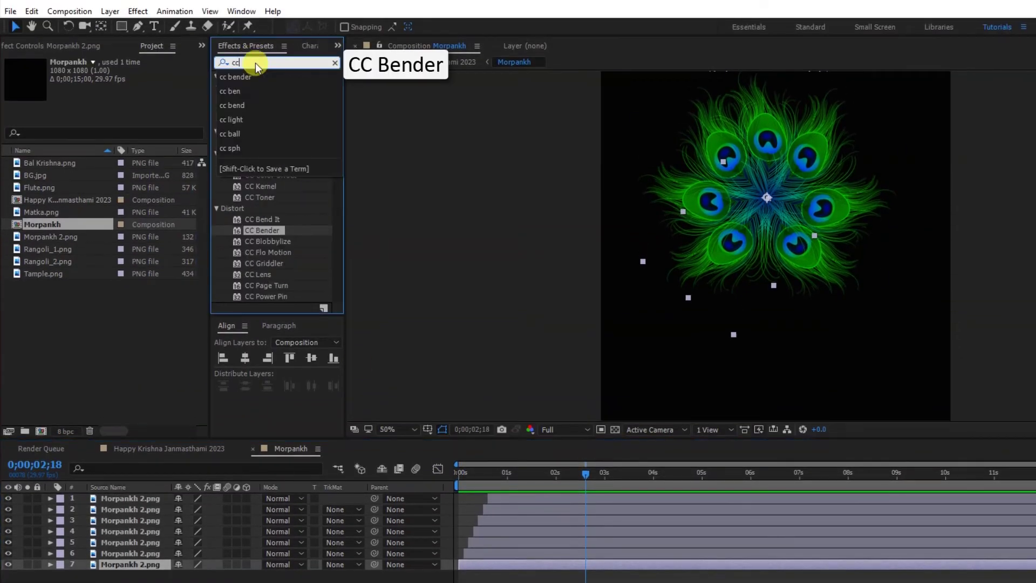
text( bender)
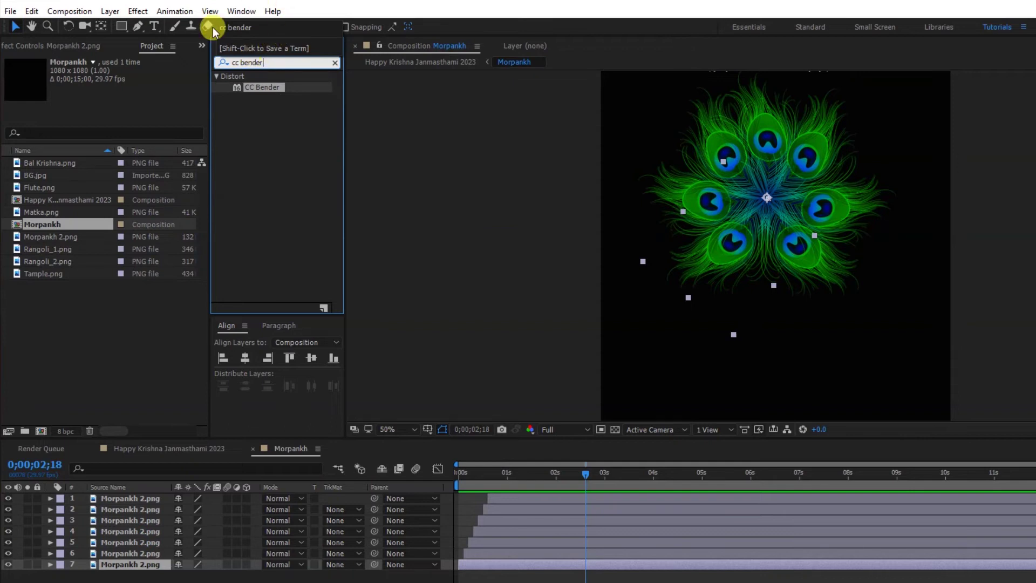
drag(248, 89, 479, 561)
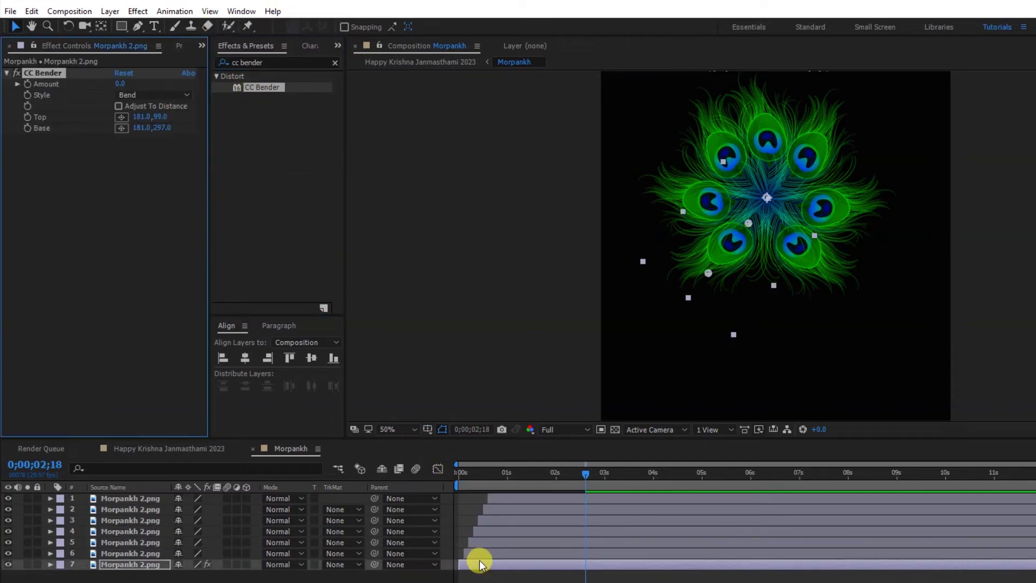
- Place CC Bender's Base point at the feather's stem base, about 179, 395, and its Top on the feather eye, about 176, 203
drag(479, 475, 590, 477)
drag(747, 225, 751, 224)
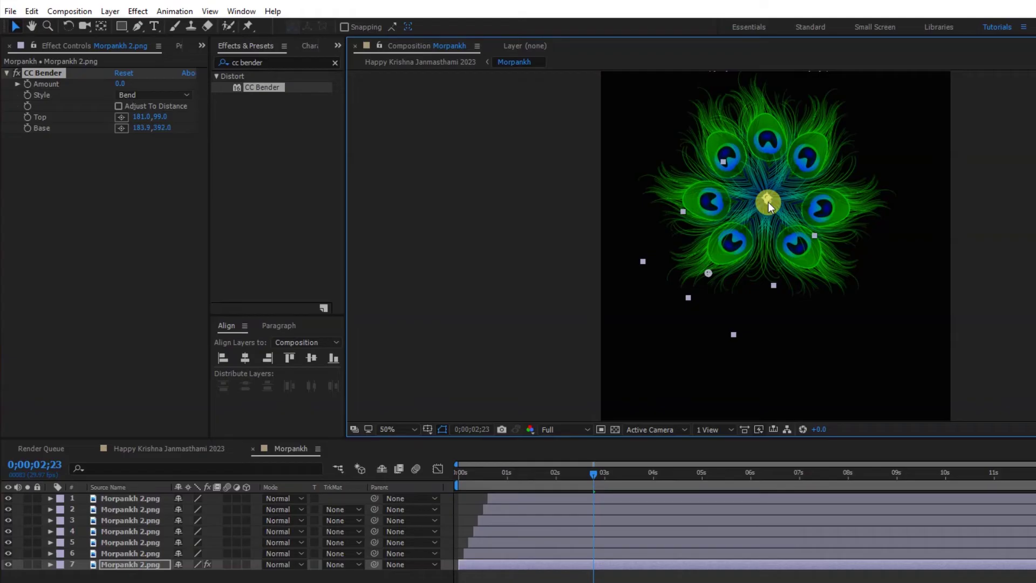
drag(768, 200, 726, 247)
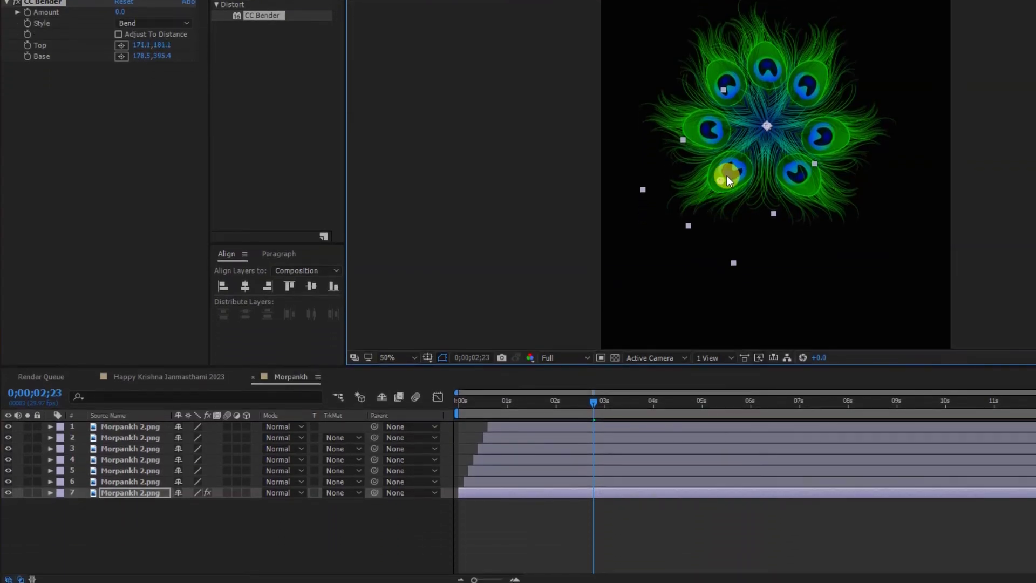
drag(730, 173, 730, 174)
click(515, 362)
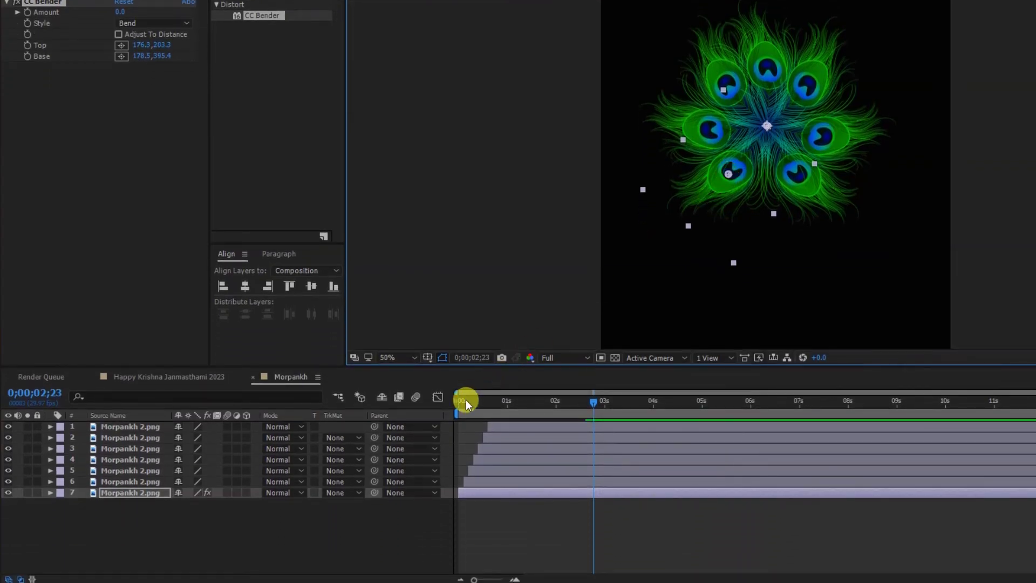
- Add the expression wiggle(1,10) to CC Bender's Amount on the bottom feather and preview the sway
alt+click(27, 12)
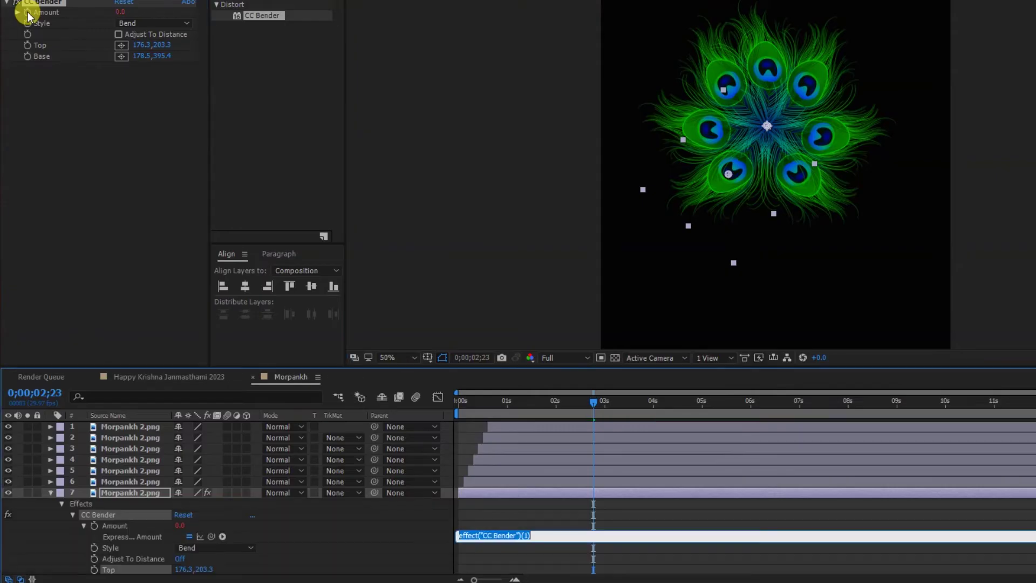
text(wiggle(1,10)
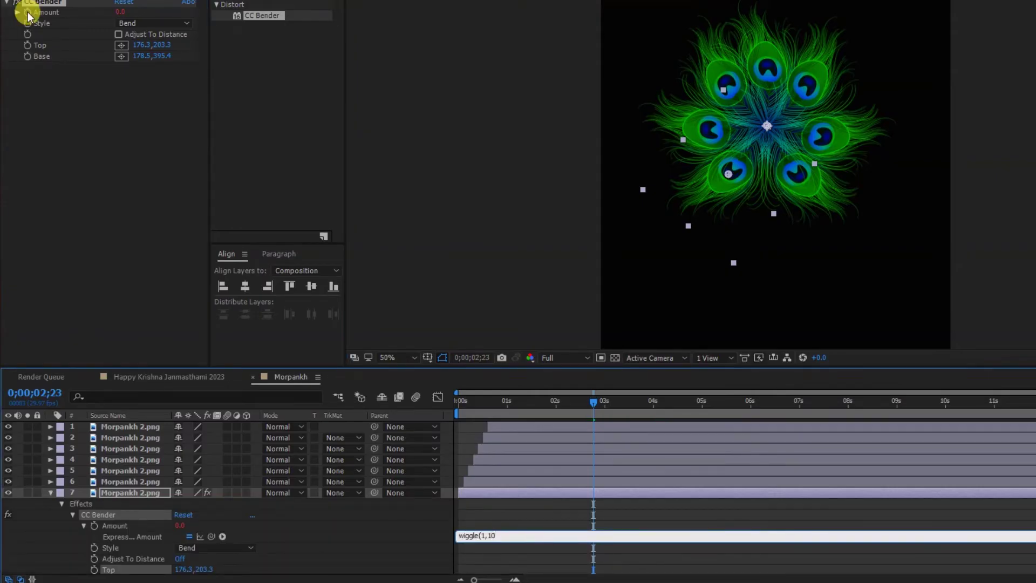
key(KP_Enter)
key(space)
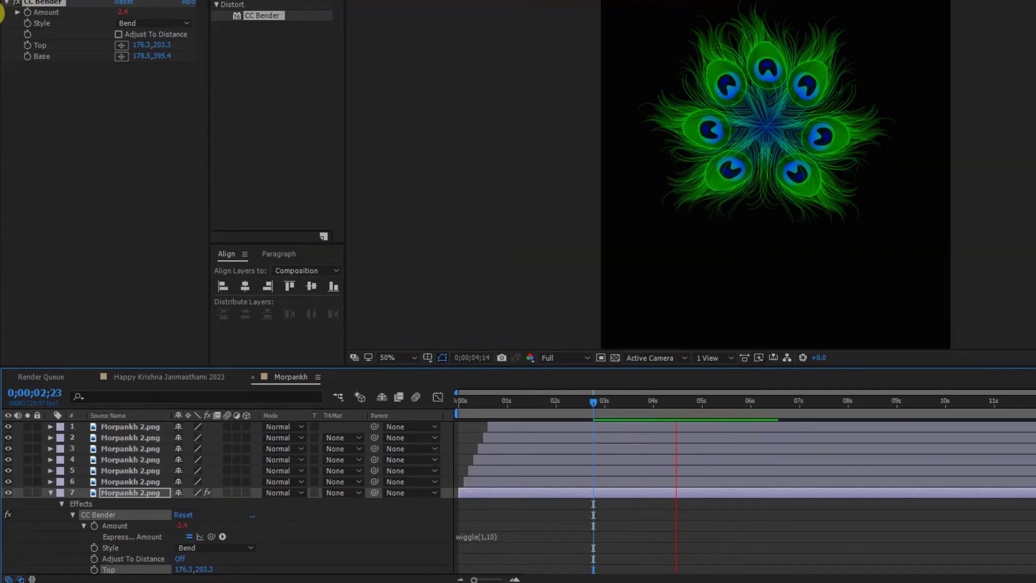
- Copy CC Bender with its wiggle expression from the bottom feather onto layers 6 and 5, each at its own start time
key(space)
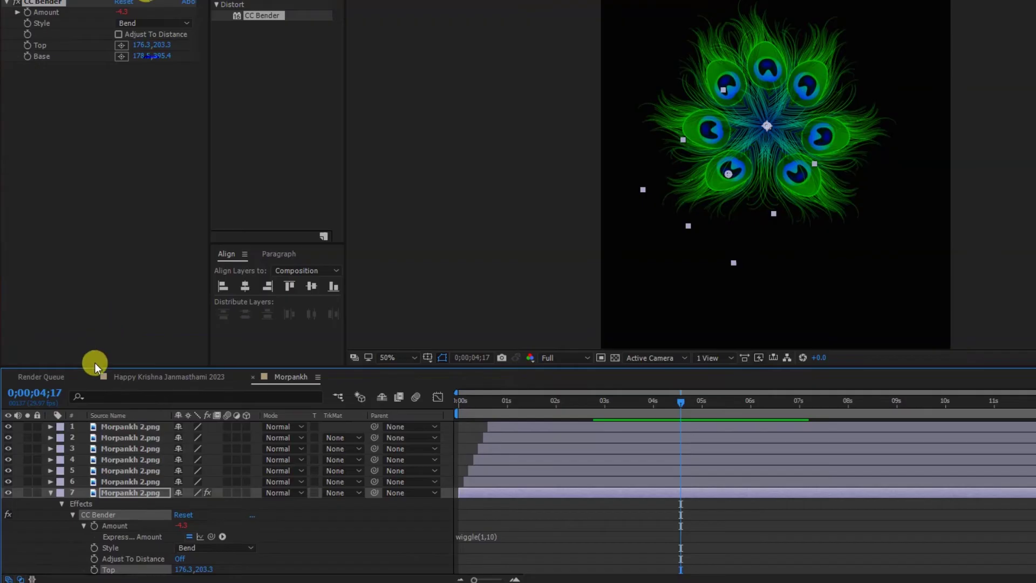
click(50, 493)
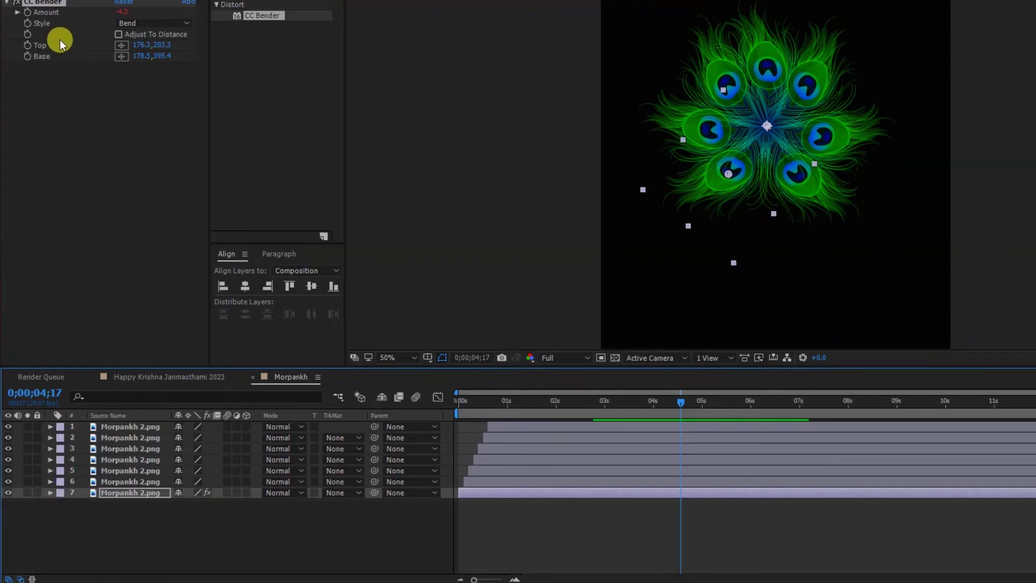
click(53, 7)
click(517, 484)
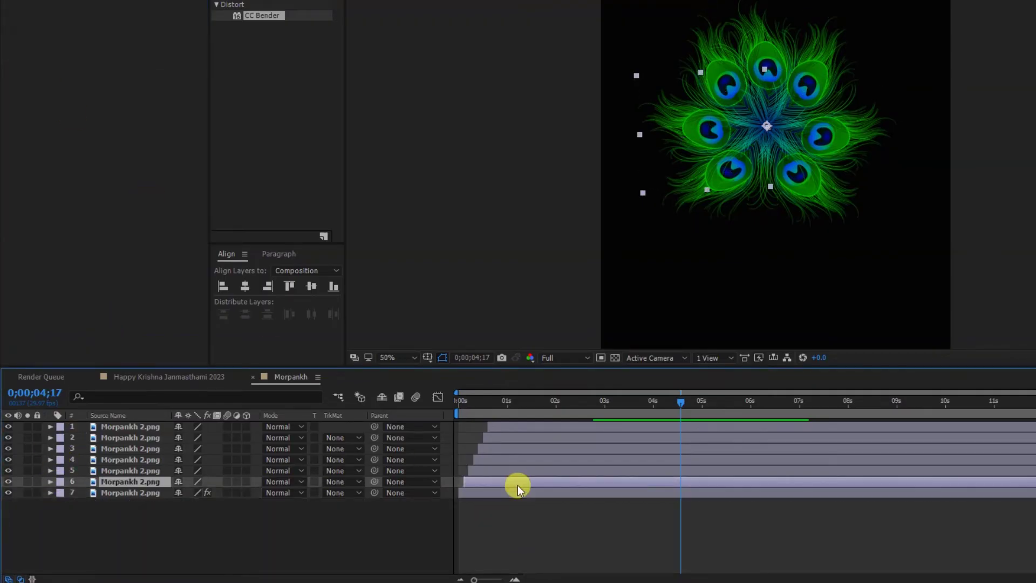
drag(498, 403, 462, 403)
key(ctrl+v)
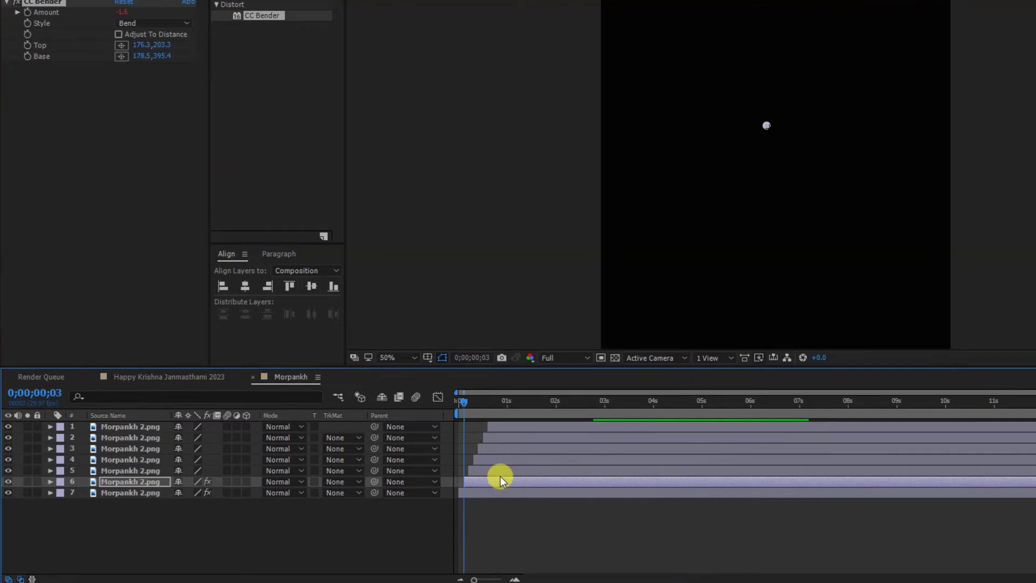
click(500, 471)
key(ctrl+v)
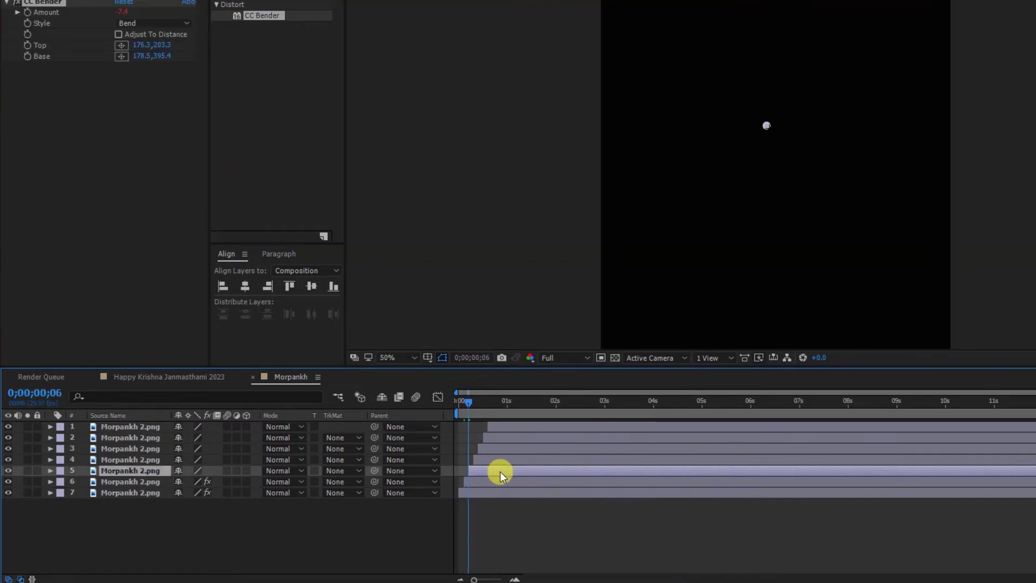
- Paste the CC Bender effect onto feather layer 4 at 0;00;00;09 and layer 3 at 0;00;00;12
click(504, 459)
key(Page_Down)
key(Page_Down)
key(Page_Down)
key(ctrl+v)
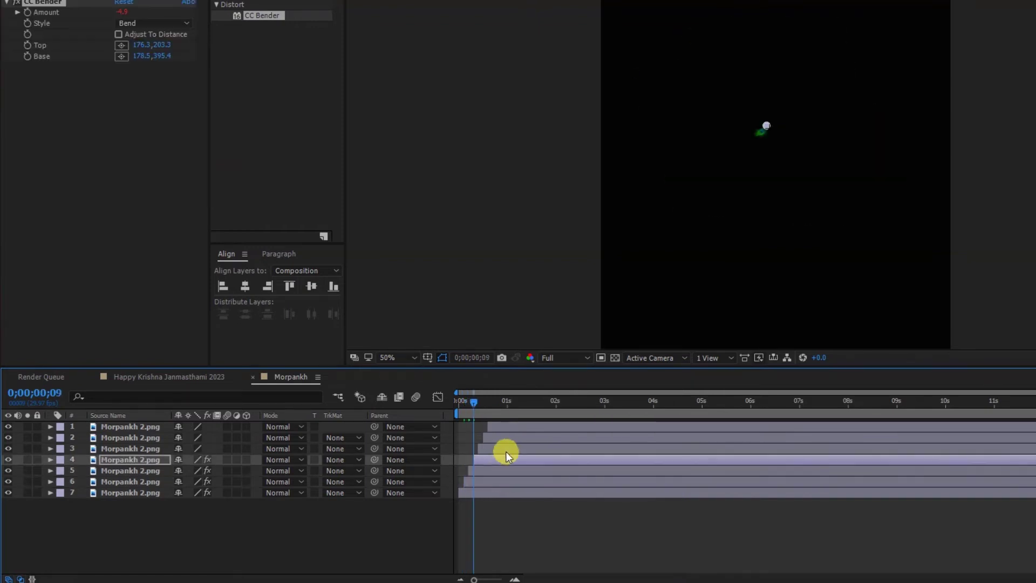
click(506, 449)
key(Page_Down)
key(Page_Down)
key(Page_Down)
key(ctrl+v)
- Paste CC Bender onto feather layer 2 and, at 0;00;00;18, onto layer 1, and preview the swaying fan
click(509, 439)
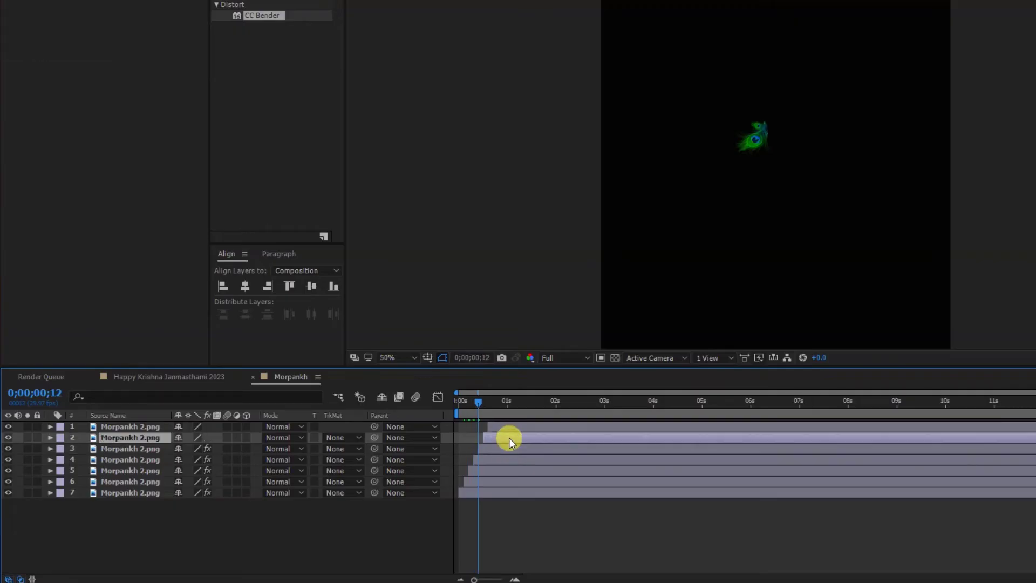
key(Page_Down)
key(Page_Down)
key(Page_Down)
key(ctrl+v)
click(510, 429)
key(Page_Down)
key(Page_Down)
key(Page_Down)
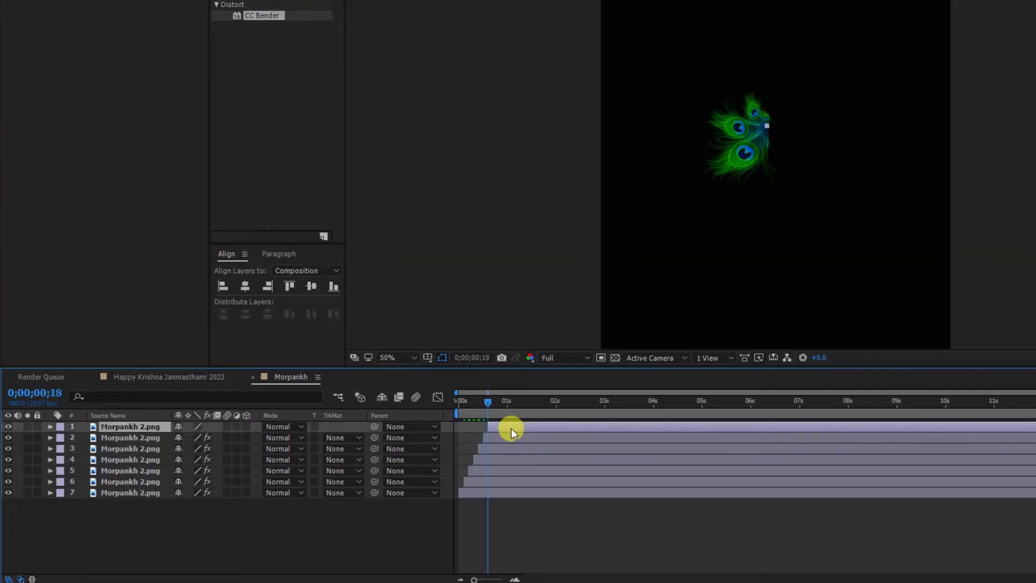
key(space)
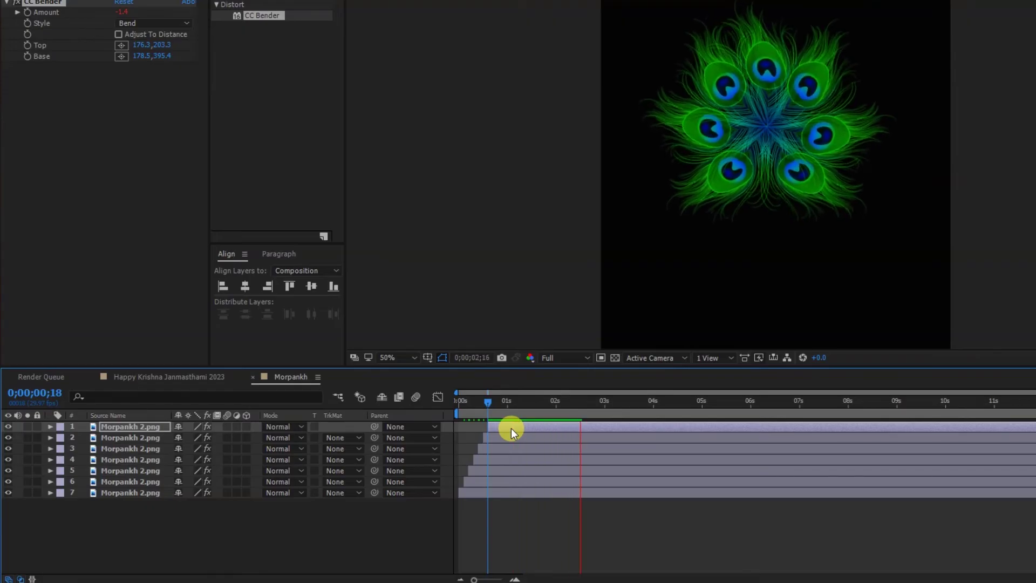
key(space)
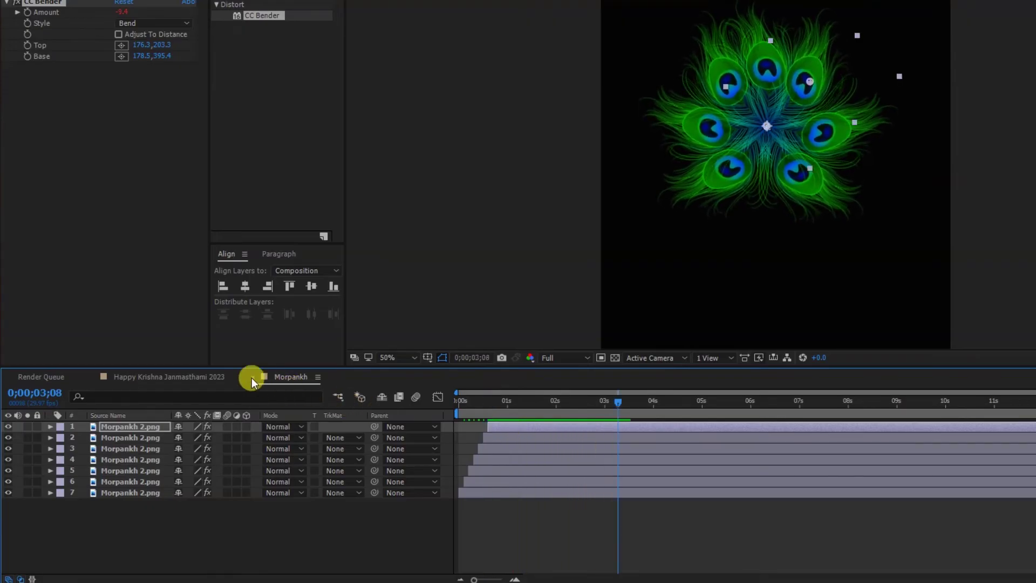
- Return to the Happy Krishna Janmasthami 2023 composition, place Morpankh beneath Bal Krishna starting at 0;00;03;00, and preview it
click(251, 377)
click(617, 439)
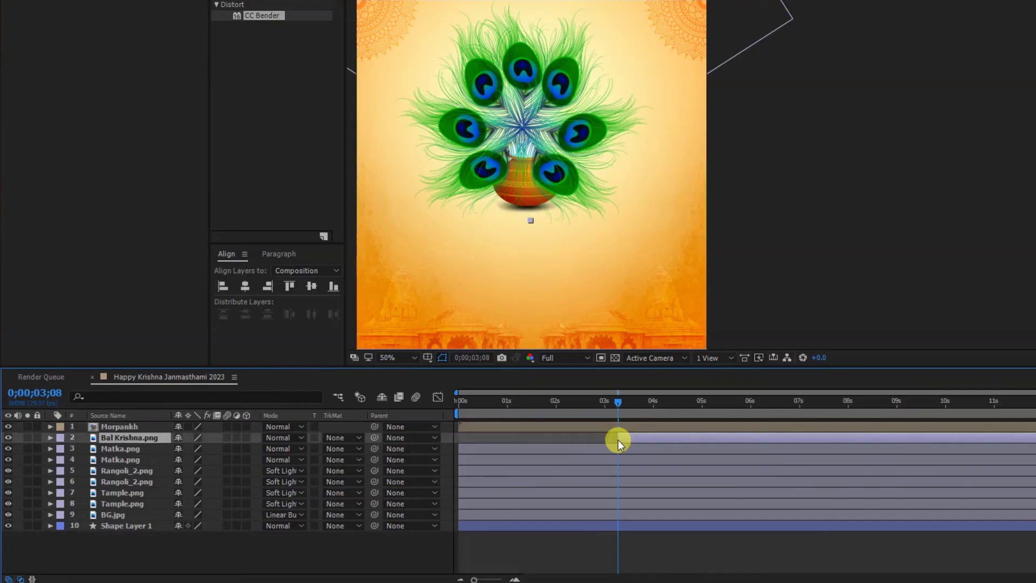
click(633, 426)
drag(145, 426, 147, 442)
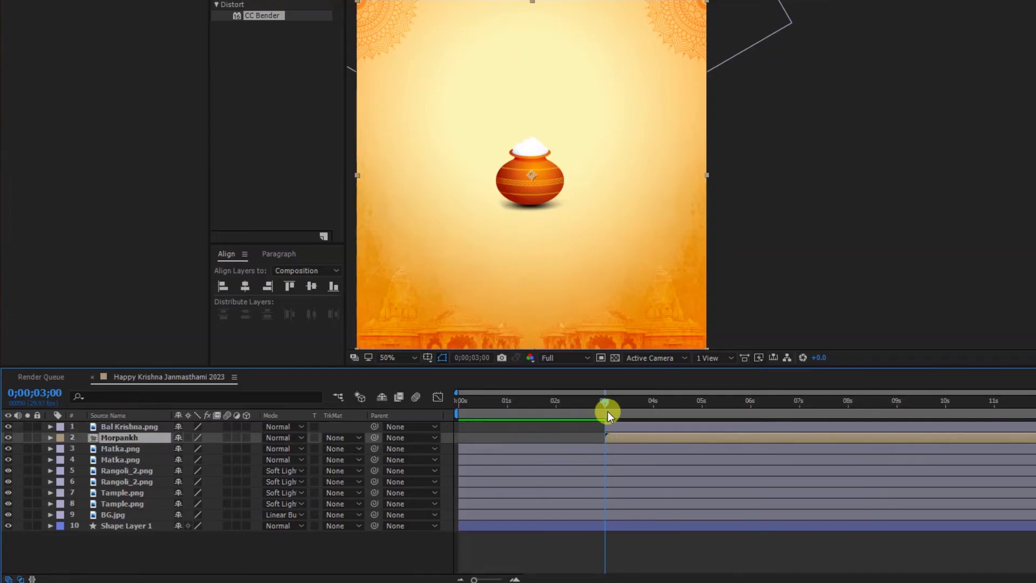
key(space)
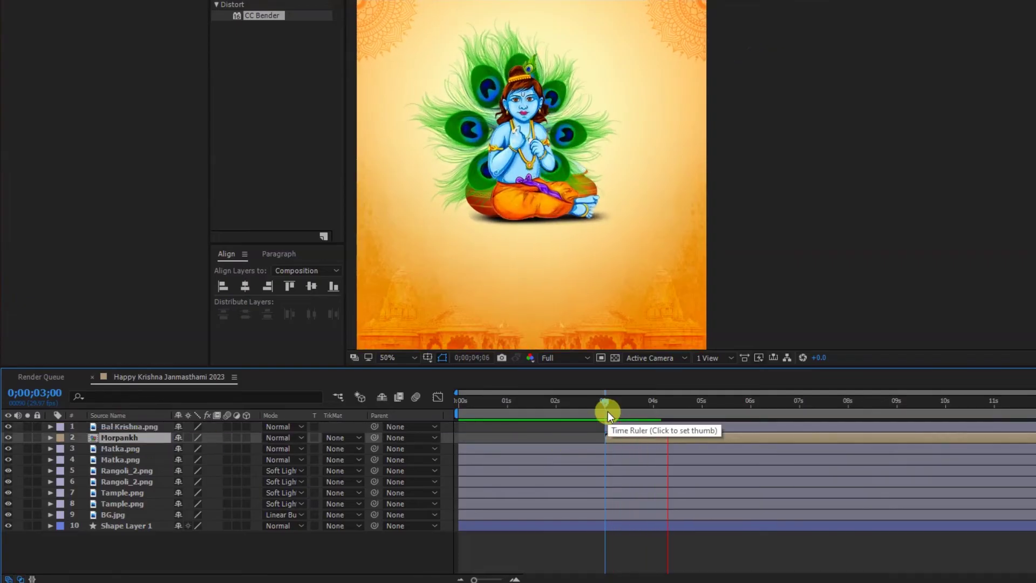
- Start the Morpankh layer at 0;00;04;00 and, after previewing from the beginning, move it beneath both Matka layers
click(652, 409)
key(bracketleft)
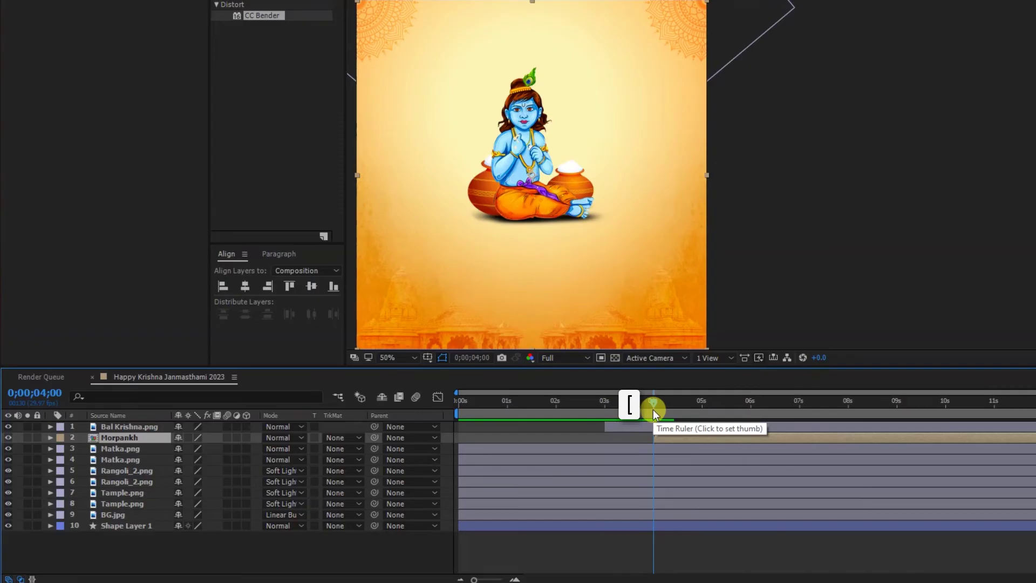
drag(652, 409, 447, 419)
key(space)
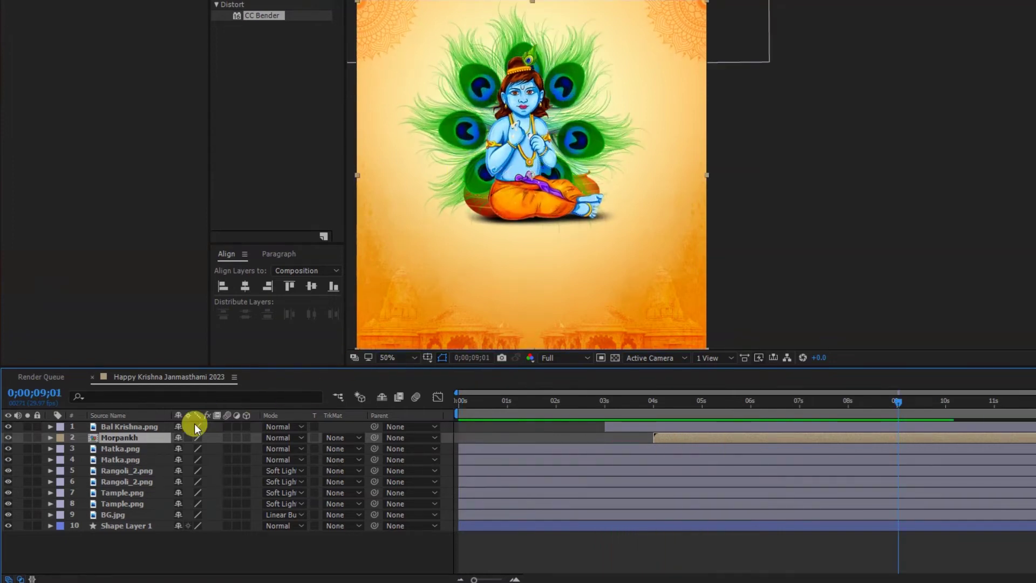
drag(127, 437, 124, 463)
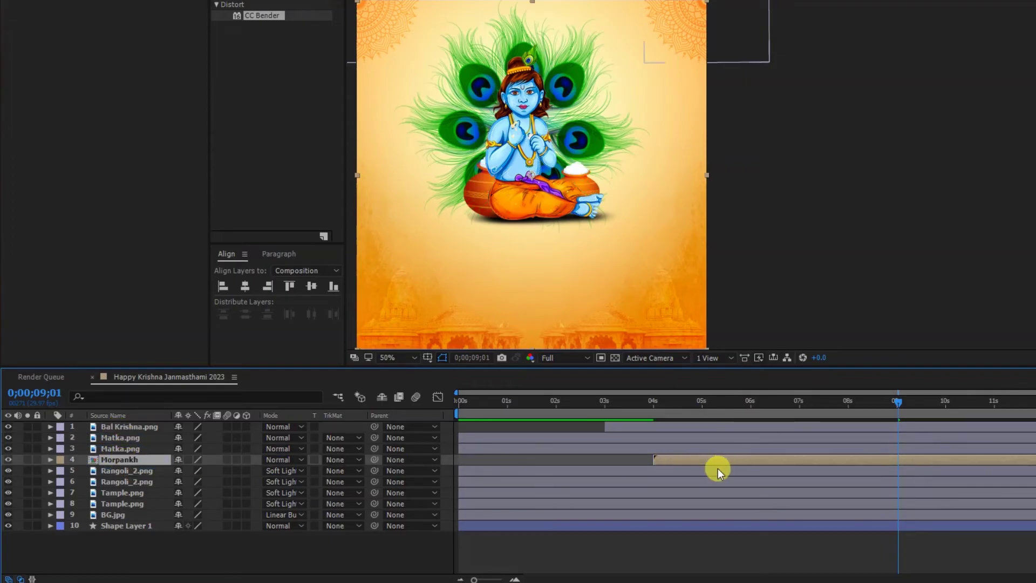
- Reveal both Matka layers' Position keyframes and shift the smaller pot outward to 700, 580 at 0;00;05;00
click(704, 450)
ctrl+click(705, 439)
key(p)
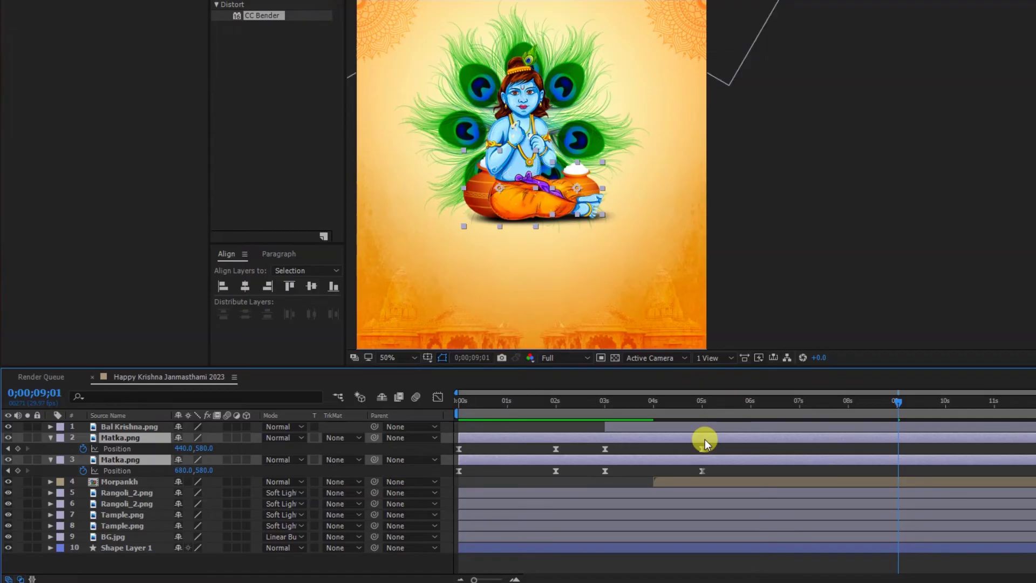
key(End)
key(j)
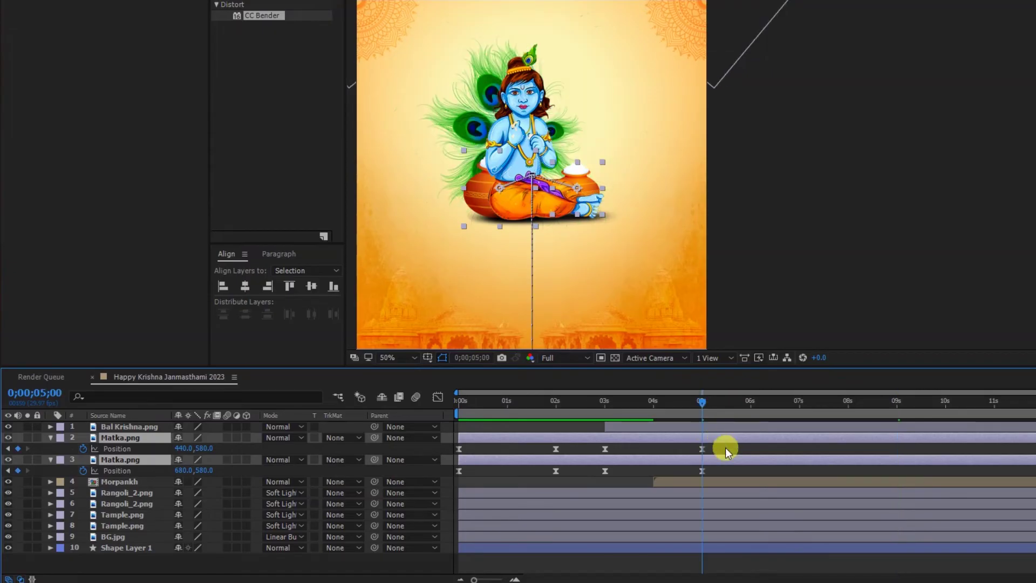
click(724, 449)
click(711, 460)
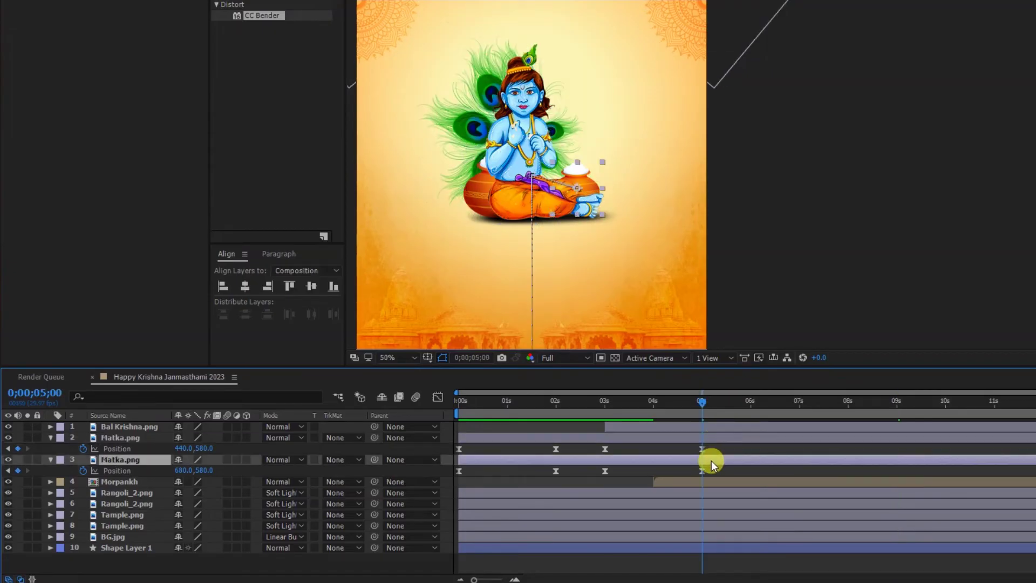
- Shift the larger Matka outward to 360, 580 at 0;00;05;00 and collapse both Matka layers' properties
click(715, 441)
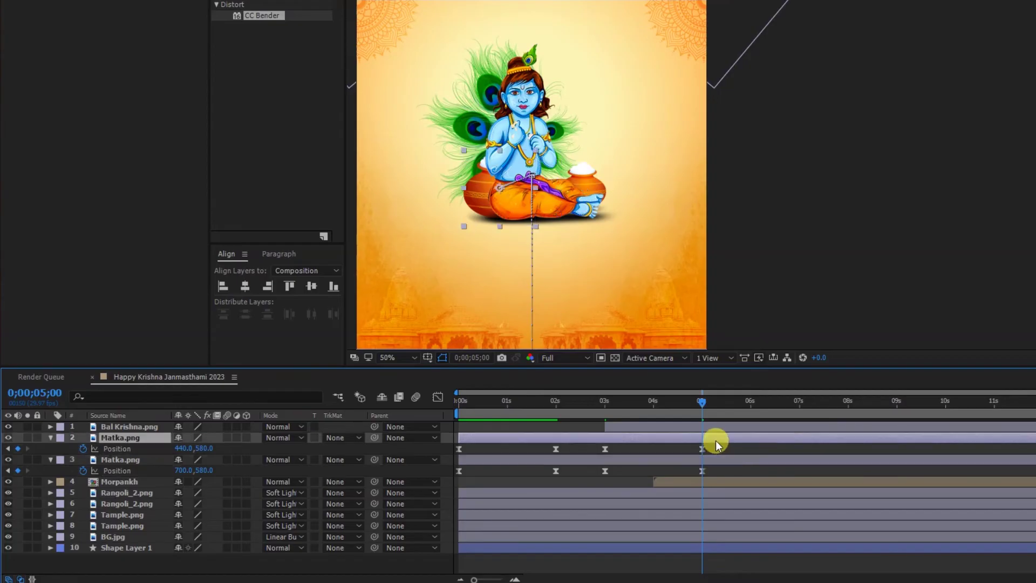
key(shift+Left)
key(shift+Left)
key(shift+Left)
key(shift+Left)
key(shift+Left)
key(shift+Left)
key(shift+Left)
key(shift+Left)
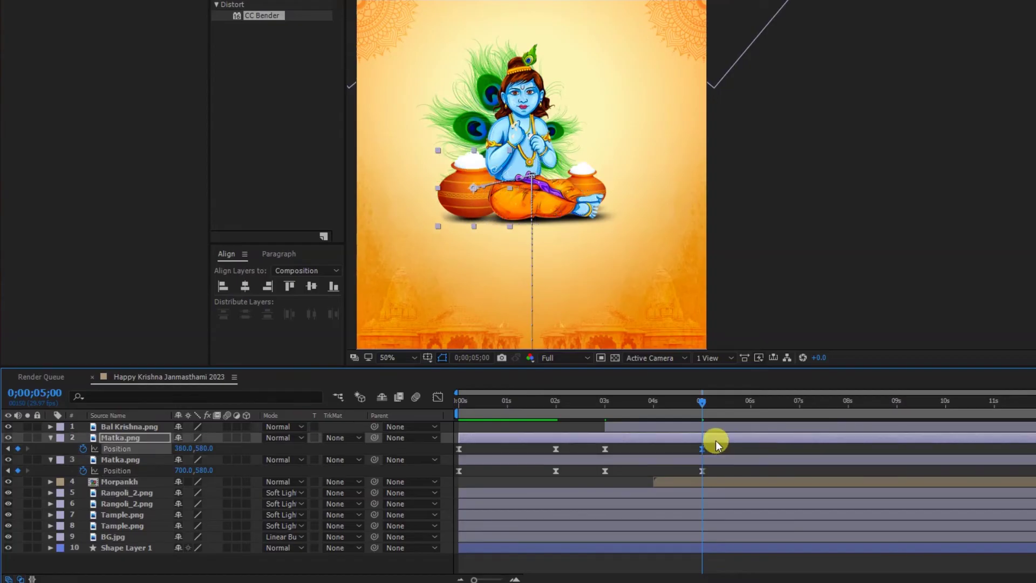
drag(701, 402, 751, 401)
key(u)
click(734, 448)
key(u)
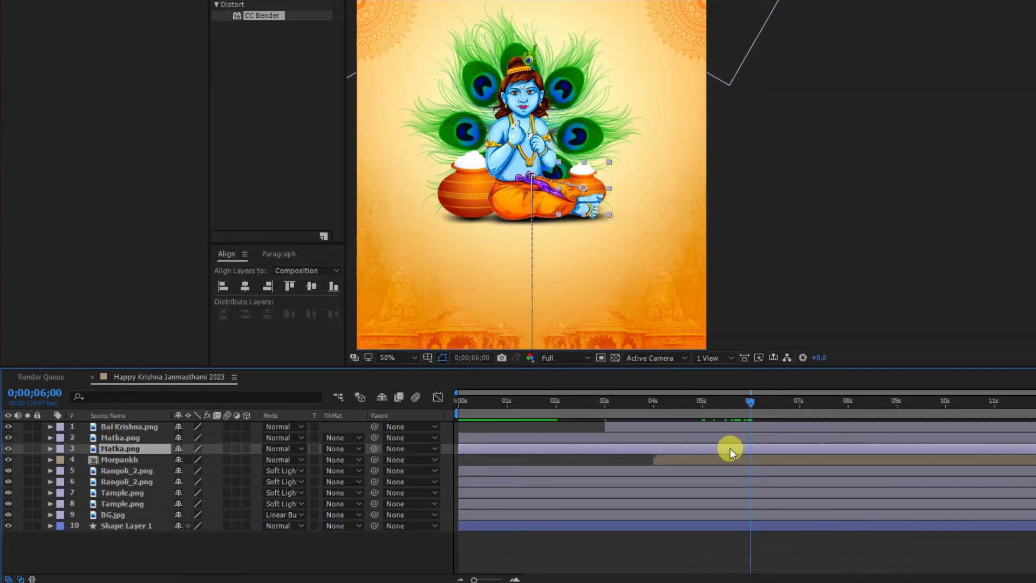
- Add Flute.png as the topmost layer and trim its start to 0;00;04;00
click(652, 408)
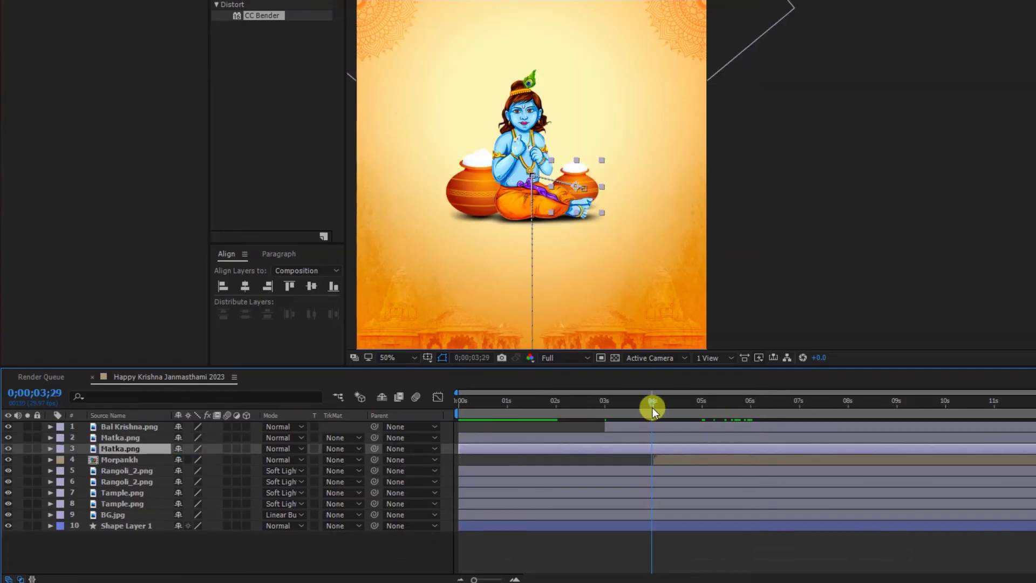
click(665, 458)
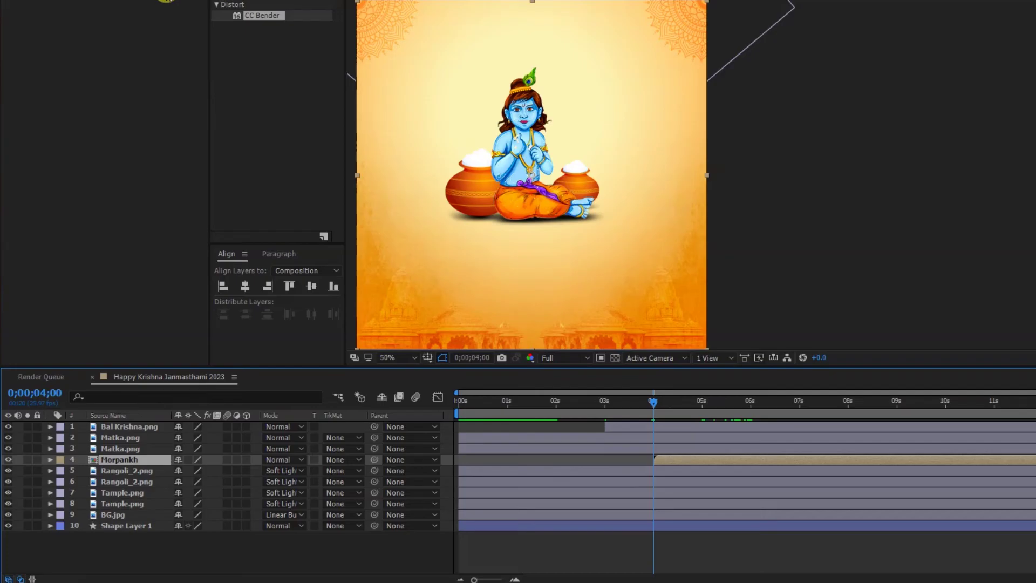
click(167, 2)
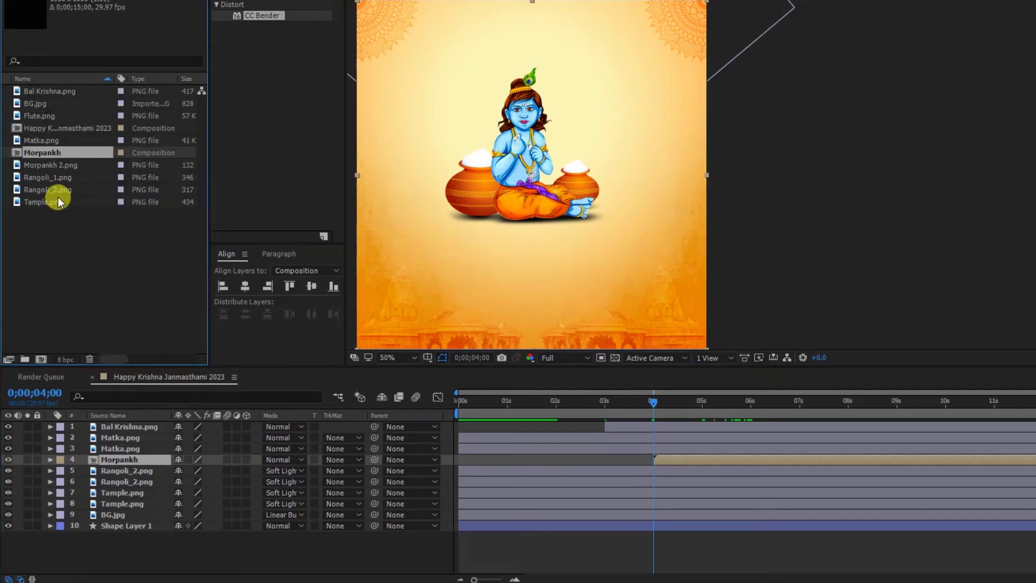
drag(41, 115, 122, 422)
key(alt+bracketleft)
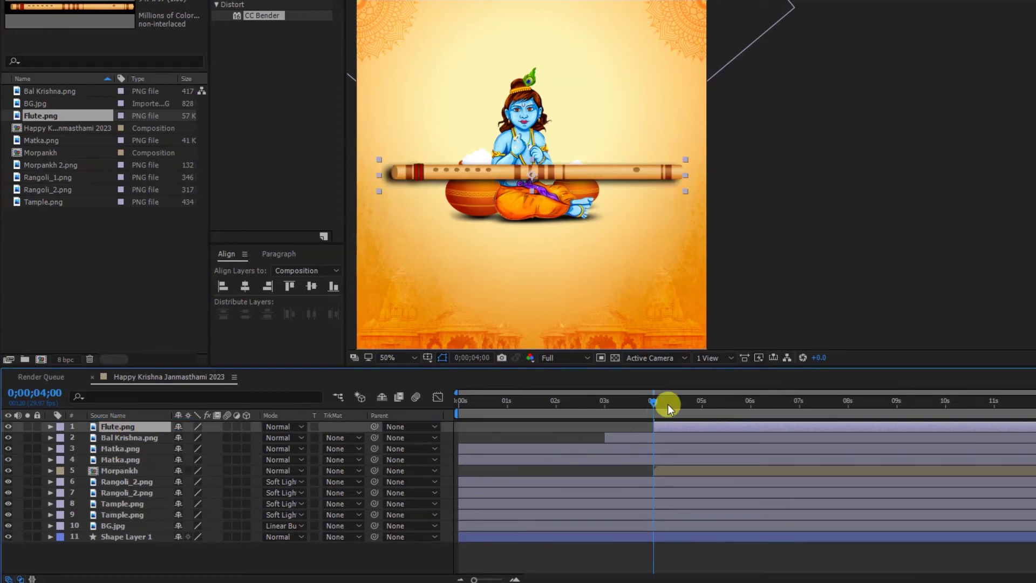
- Scale the Flute layer to 25% and rotate it 15°
key(s)
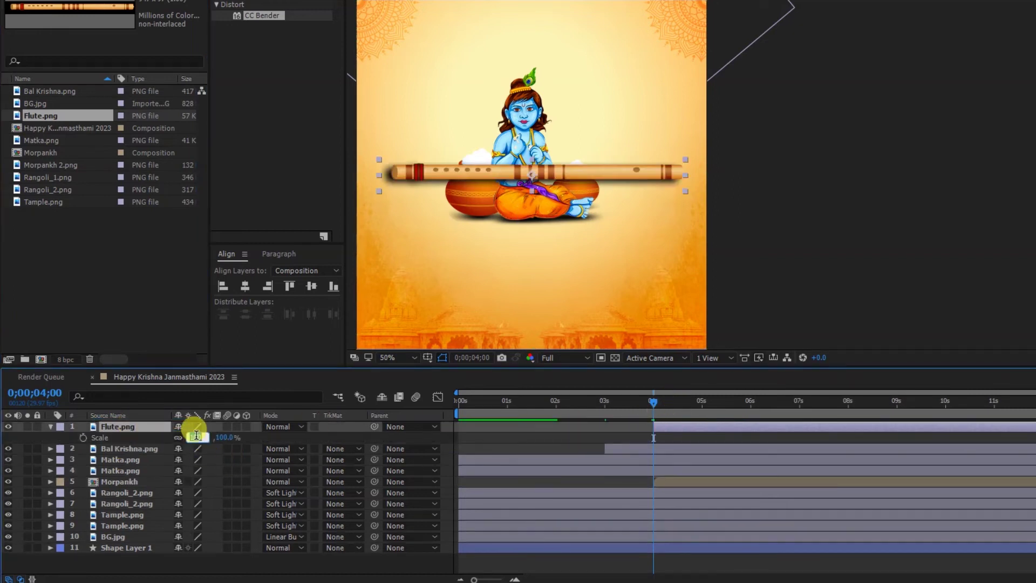
text(25)
key(Return)
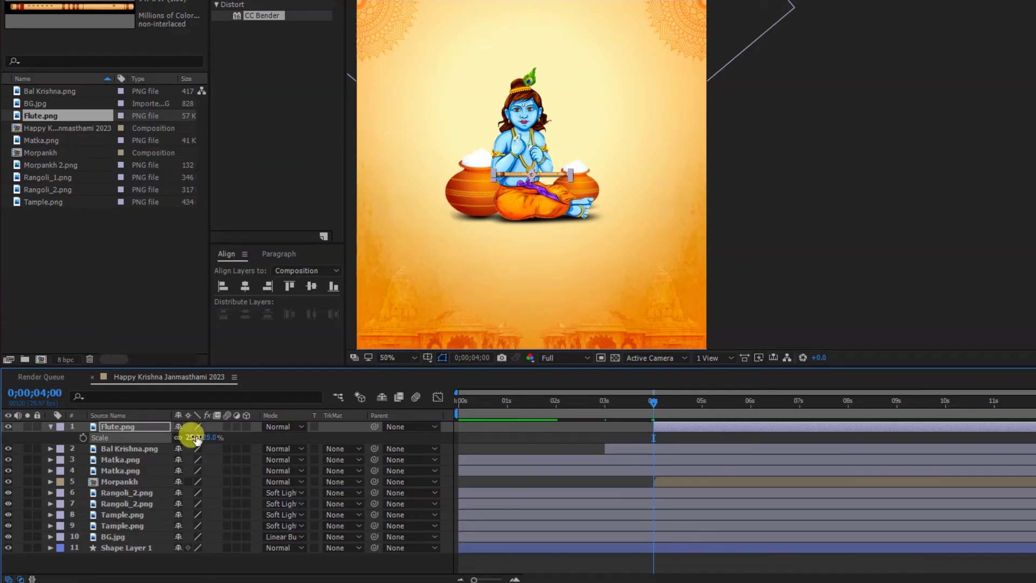
key(r)
drag(192, 436, 201, 436)
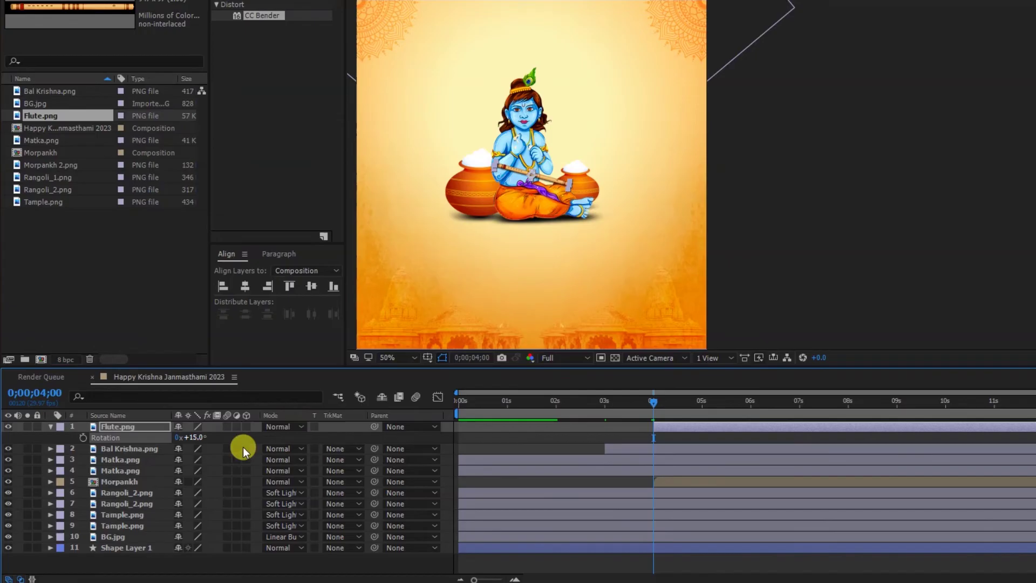
- Extend the Flute layer's start to match Bal Krishna's in point at 0;00;03;00 and preview the result
click(678, 451)
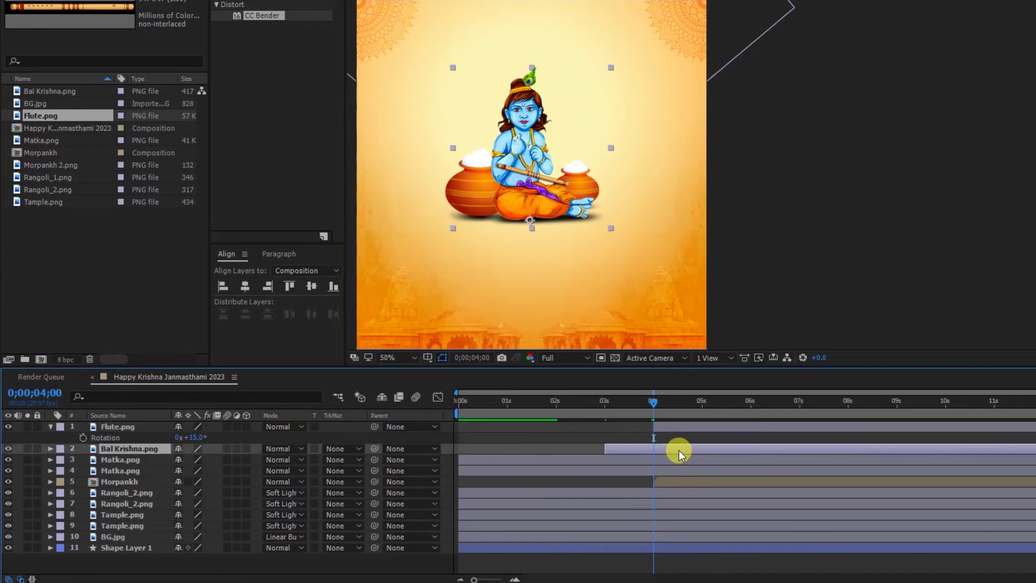
key(i)
click(663, 425)
key(alt+bracketleft)
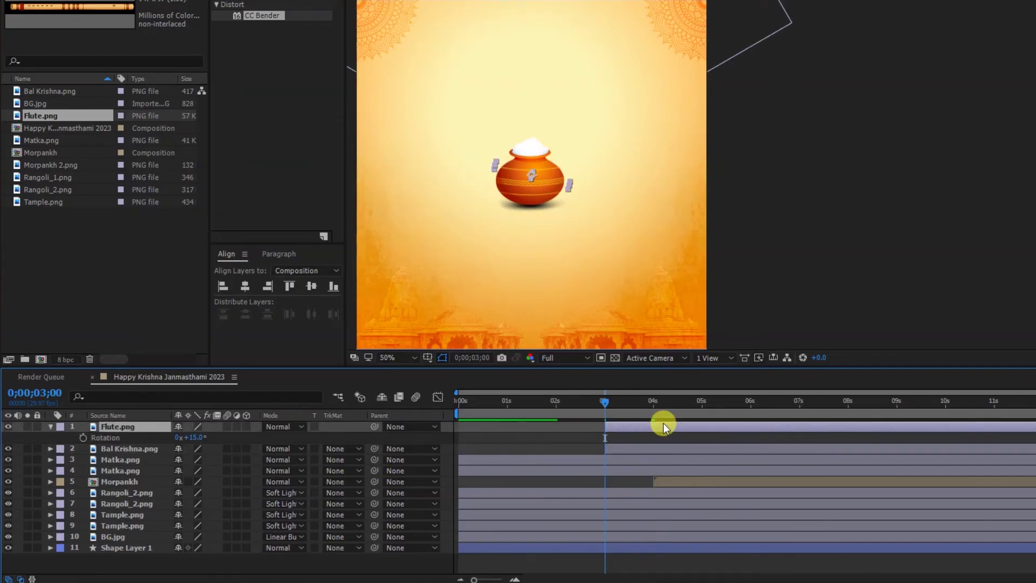
key(space)
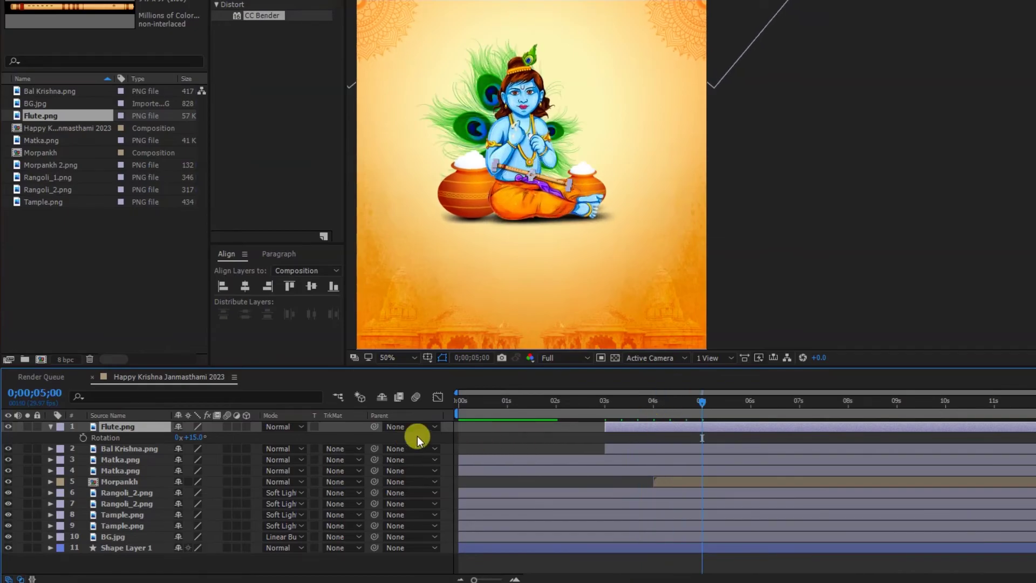
key(space)
- Keyframe the Flute's Position at 540, 540 at 0;00;03;00 and at 326, 696 at 0;00;05;00
key(p)
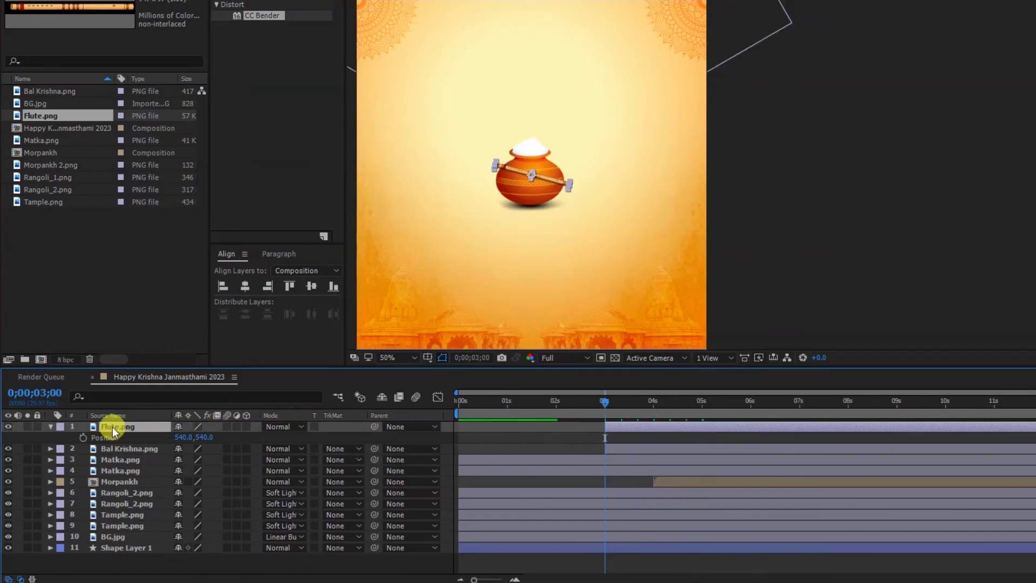
click(83, 436)
key(space)
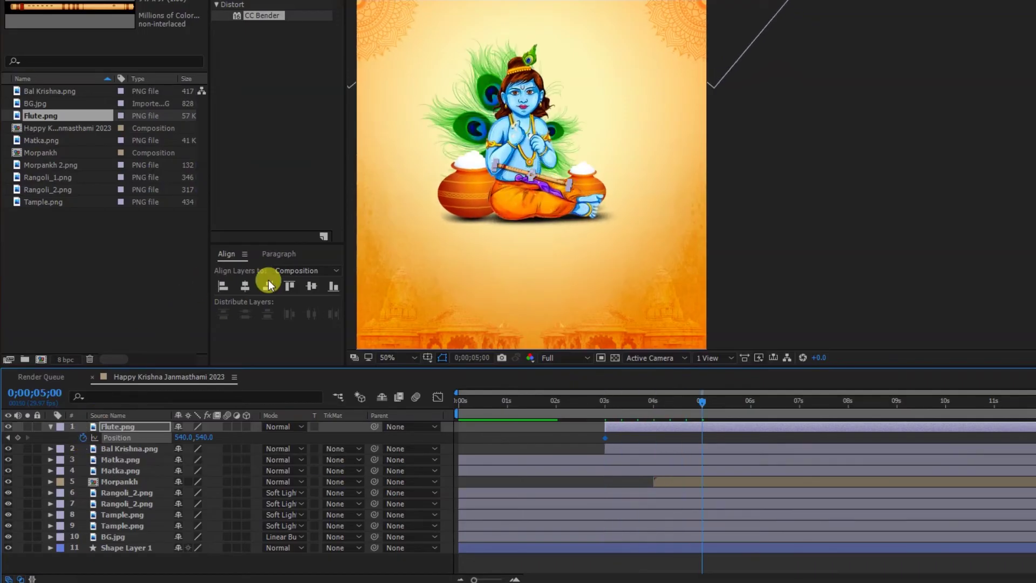
drag(538, 180, 471, 227)
- Ease the Flute's two Position keyframes and lengthen the ease into the final keyframe in the speed graph
drag(726, 431, 598, 438)
click(438, 397)
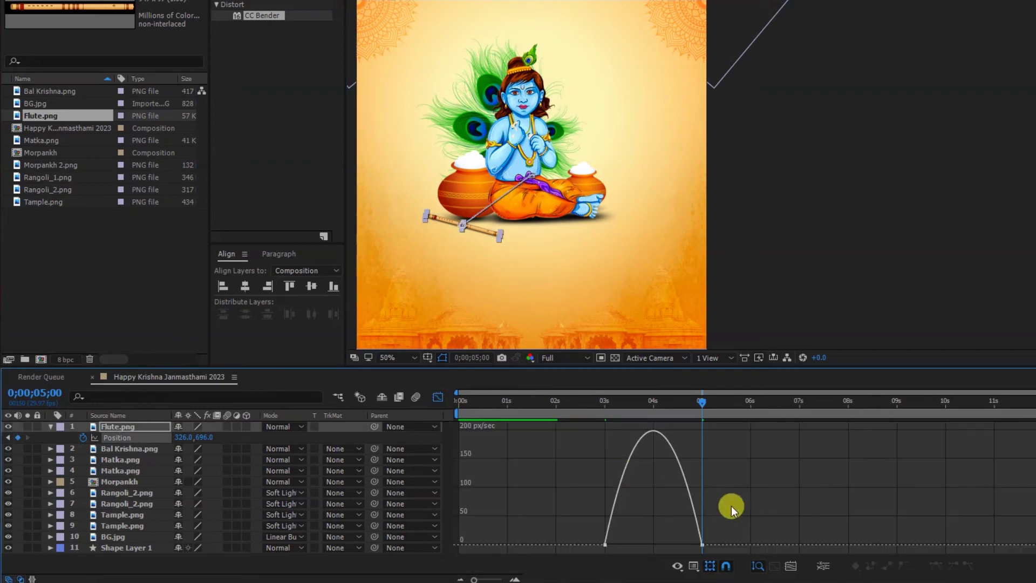
drag(727, 528, 593, 553)
drag(685, 546, 563, 523)
click(437, 397)
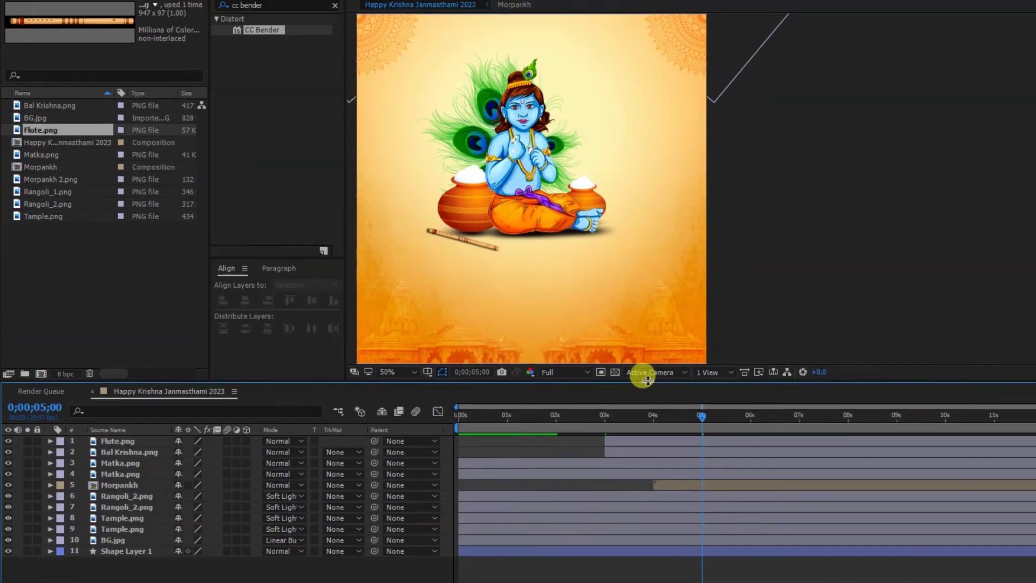
- Add a text layer reading "HAPPY" just below Bal Krishna
click(157, 30)
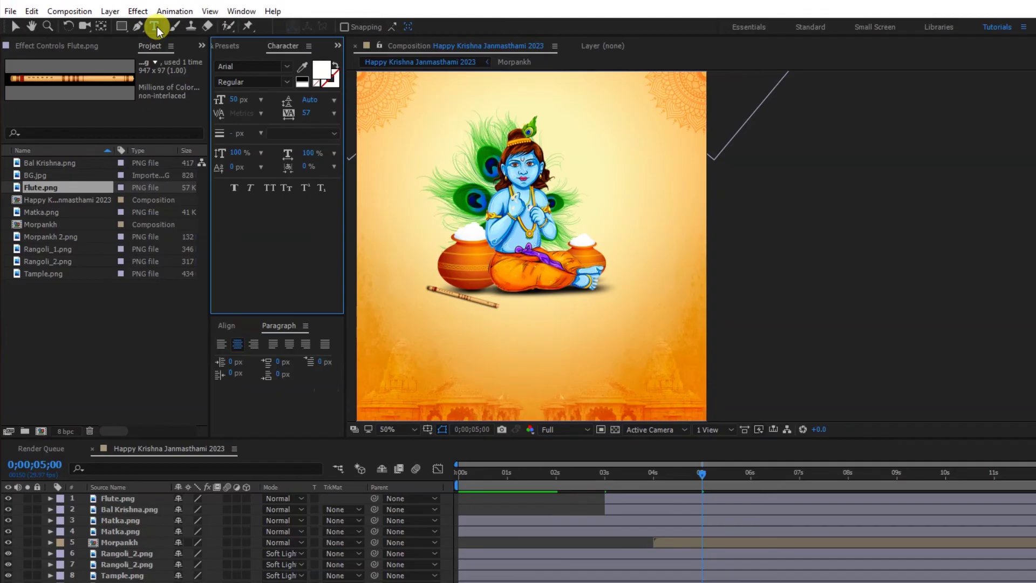
click(507, 326)
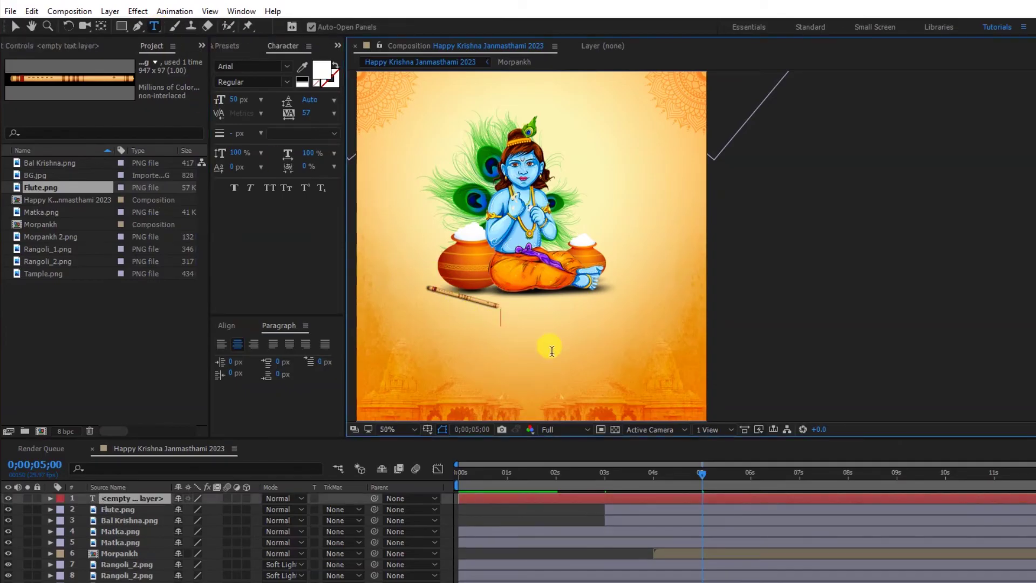
text(HAPPY)
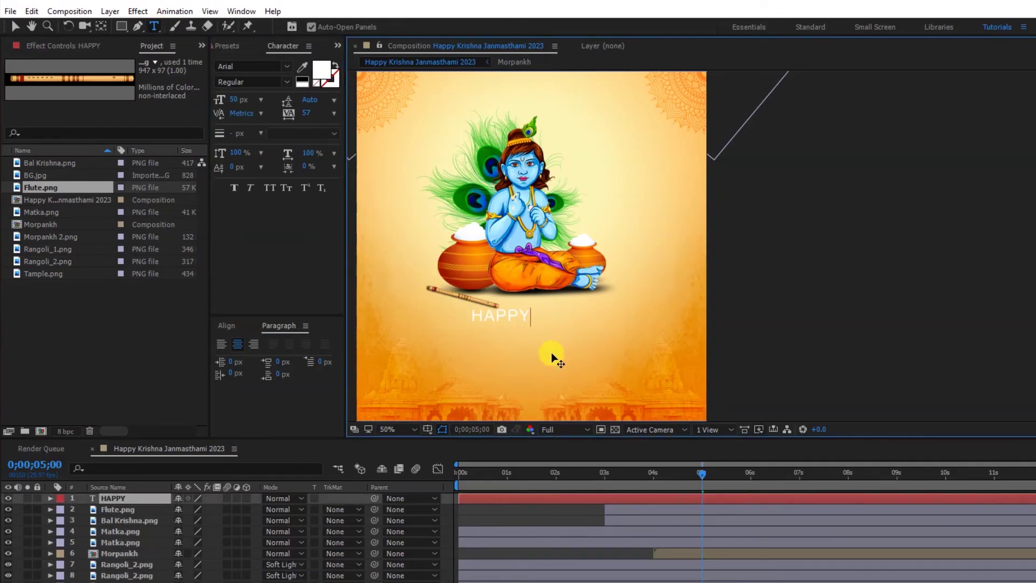
key(KP_Enter)
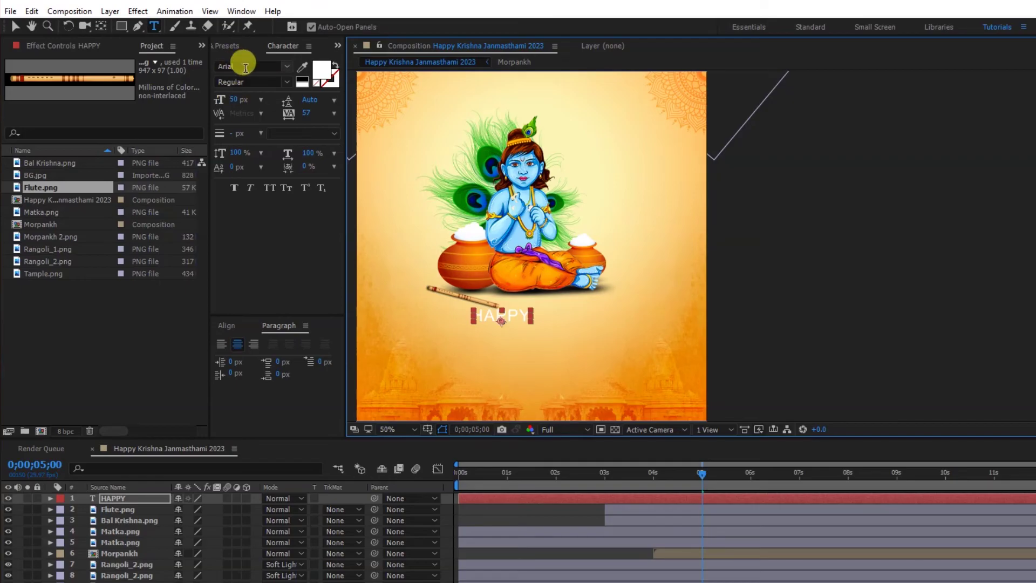
- Set the HAPPY text to the Holden Trial Medium font at 100 px
click(244, 67)
text(Holden Trial)
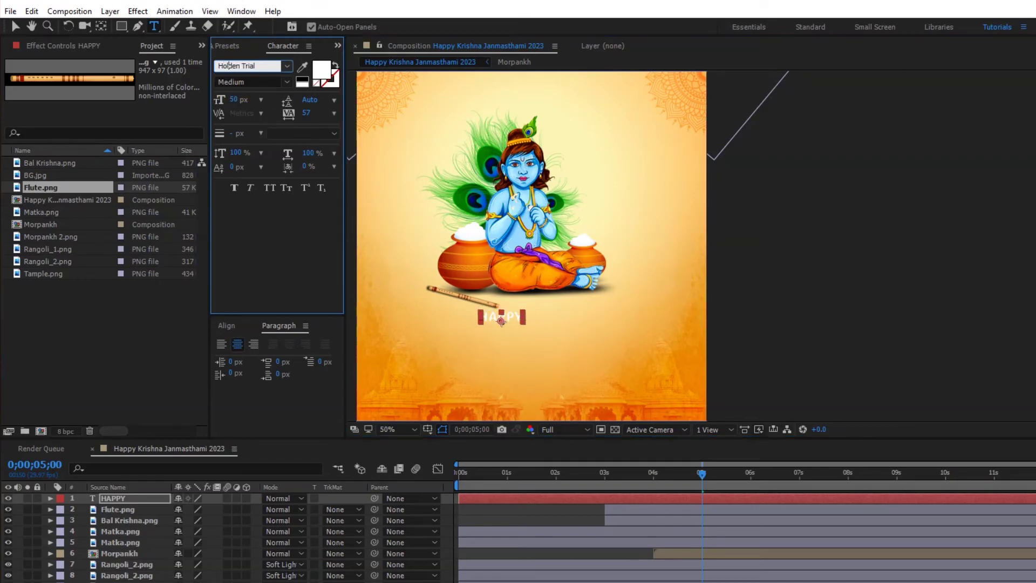
key(Return)
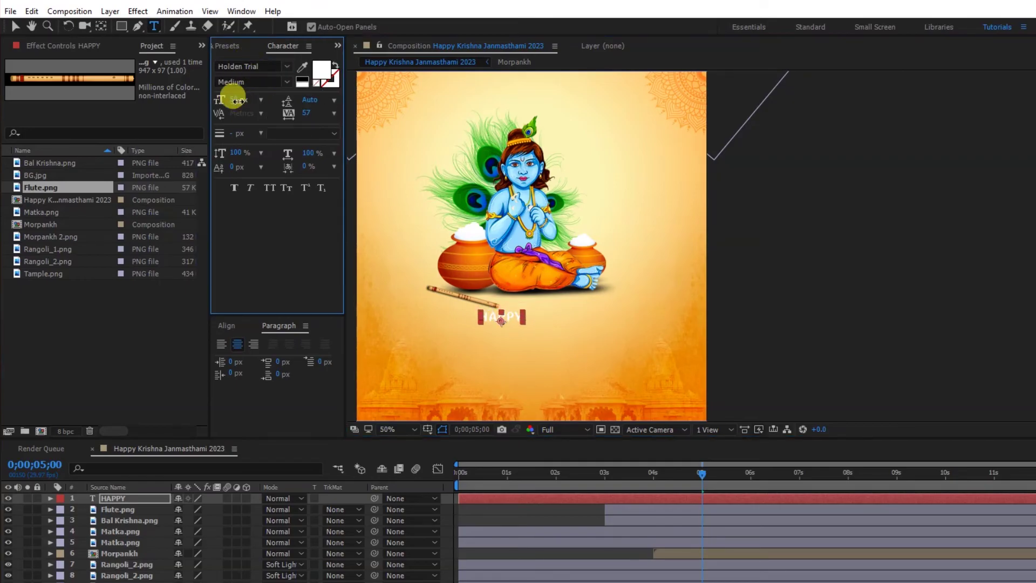
text(100)
click(238, 102)
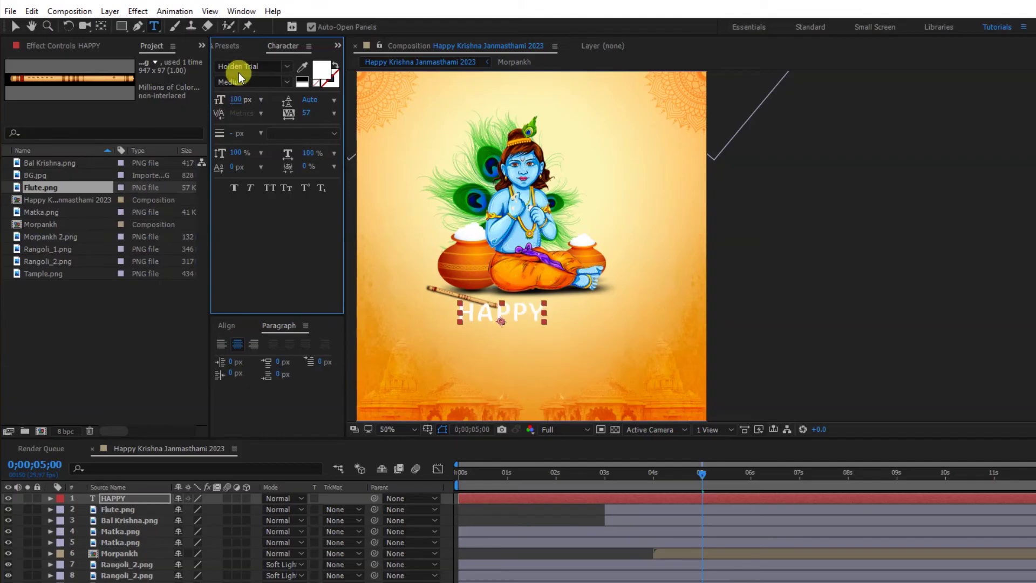
- Centre the HAPPY text horizontally in the composition and trim its layer start to 0;00;04;00
click(230, 326)
click(245, 356)
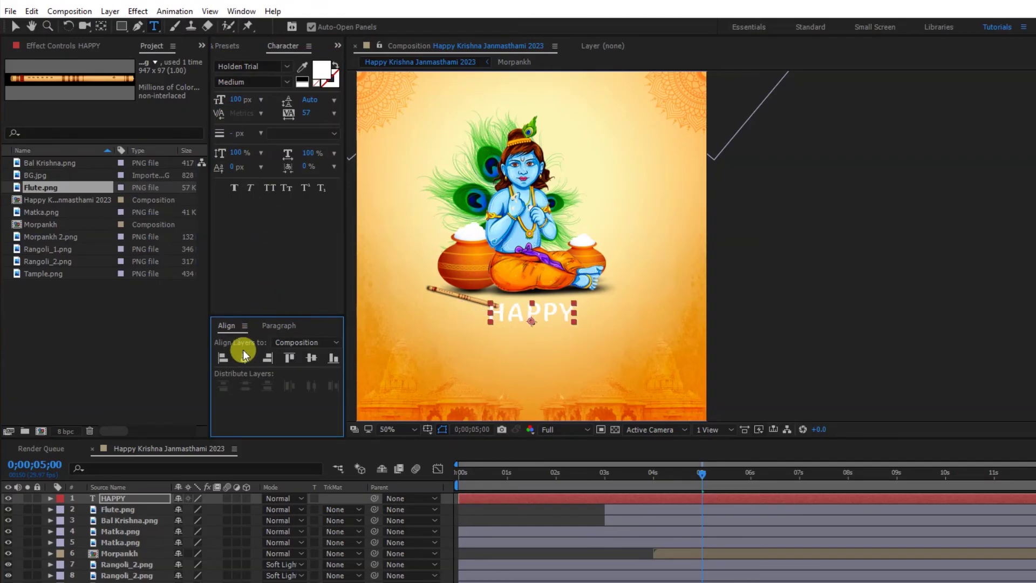
key(v)
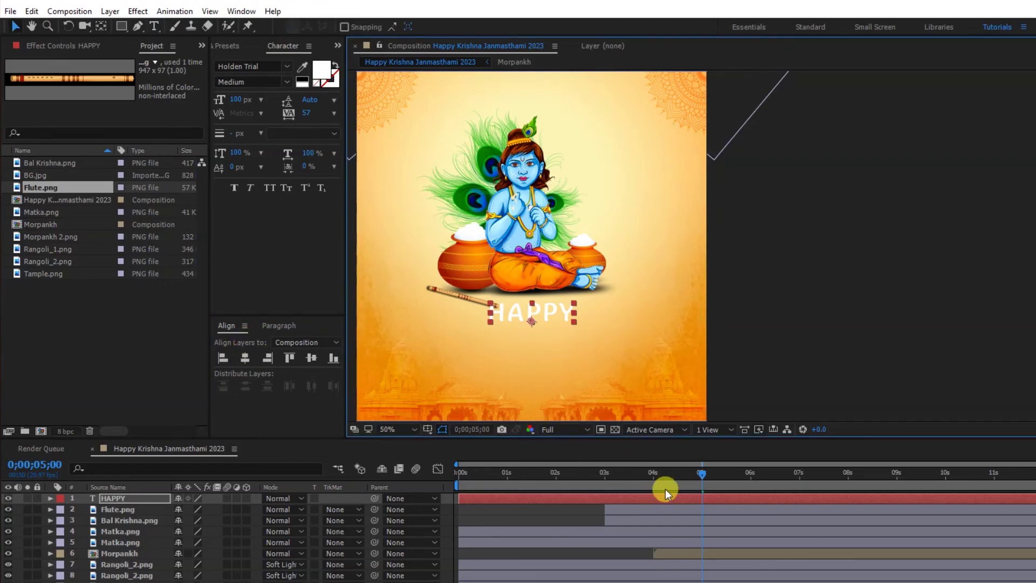
drag(698, 475, 655, 480)
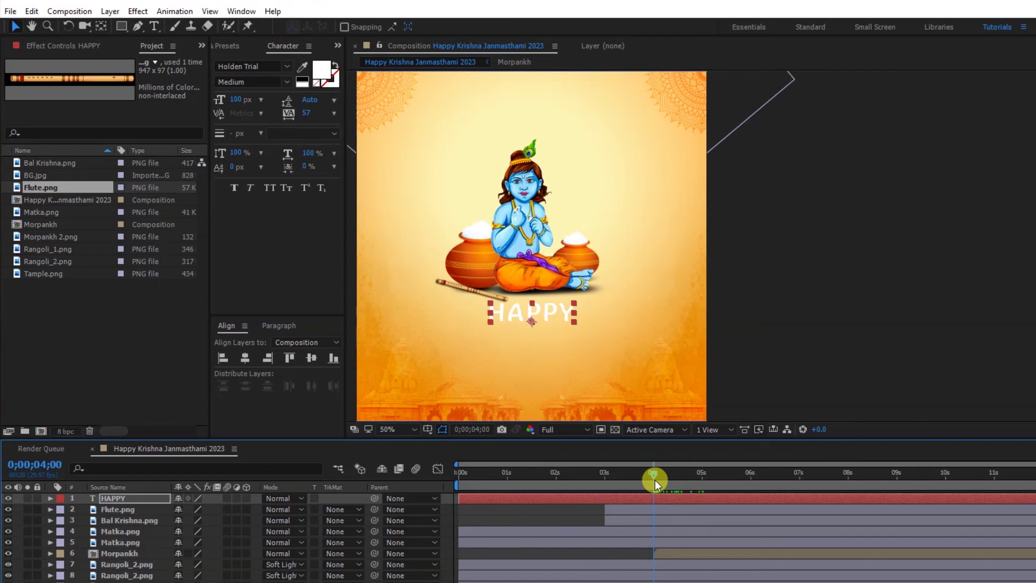
key(alt+bracketleft)
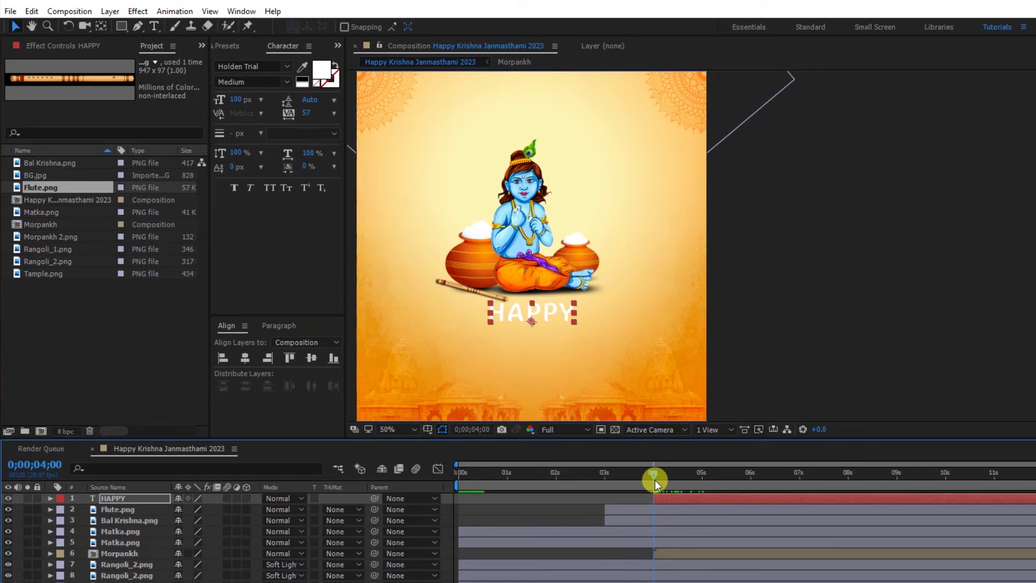
- Recolour the HAPPY text with a dark red sampled from the large matka pot
click(305, 67)
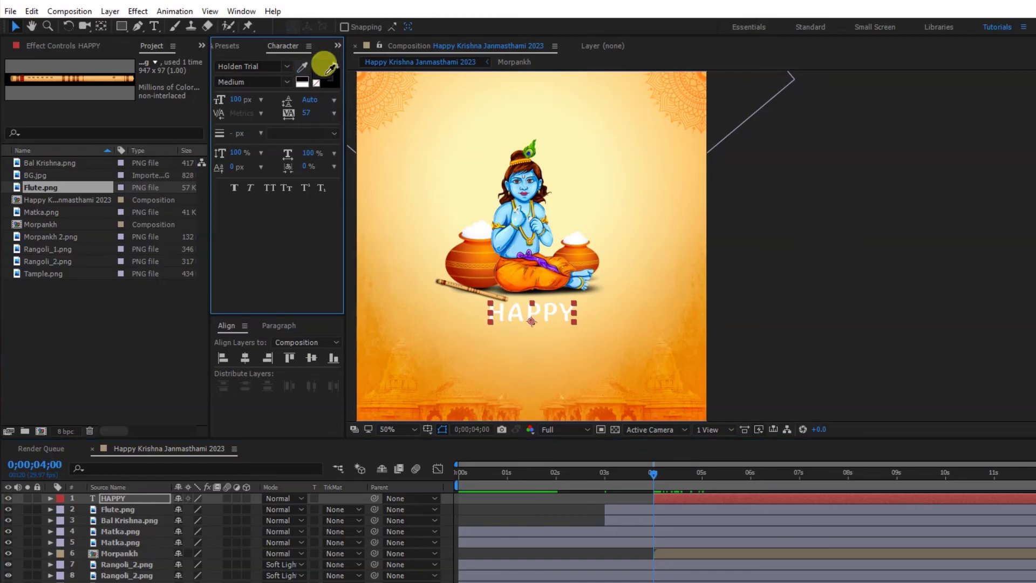
click(526, 193)
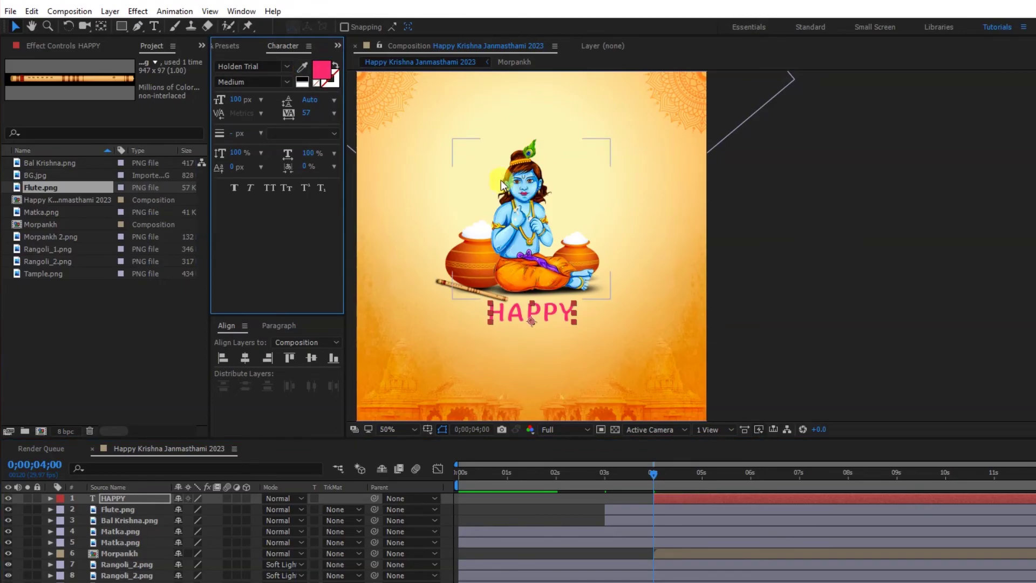
click(304, 64)
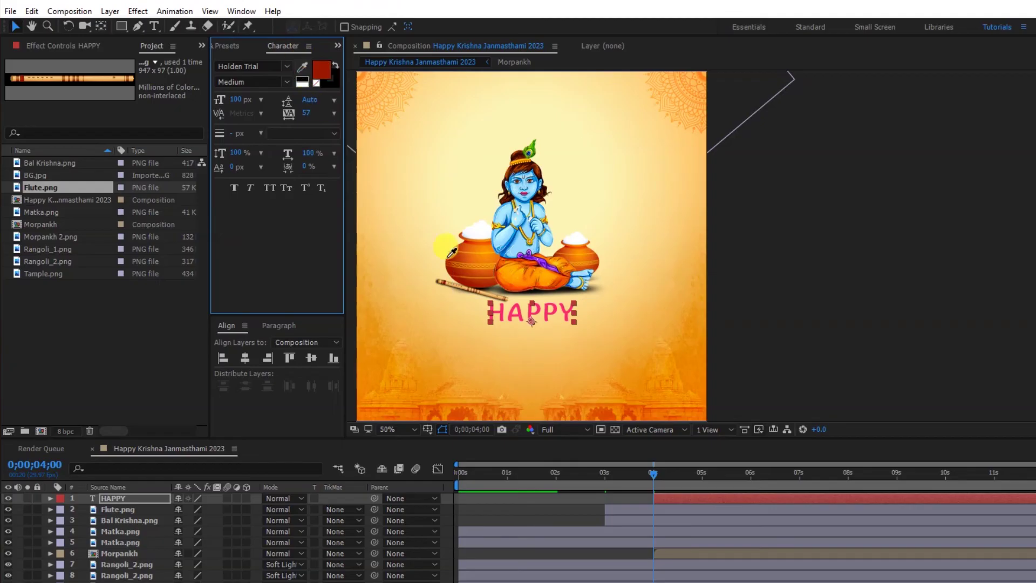
click(470, 285)
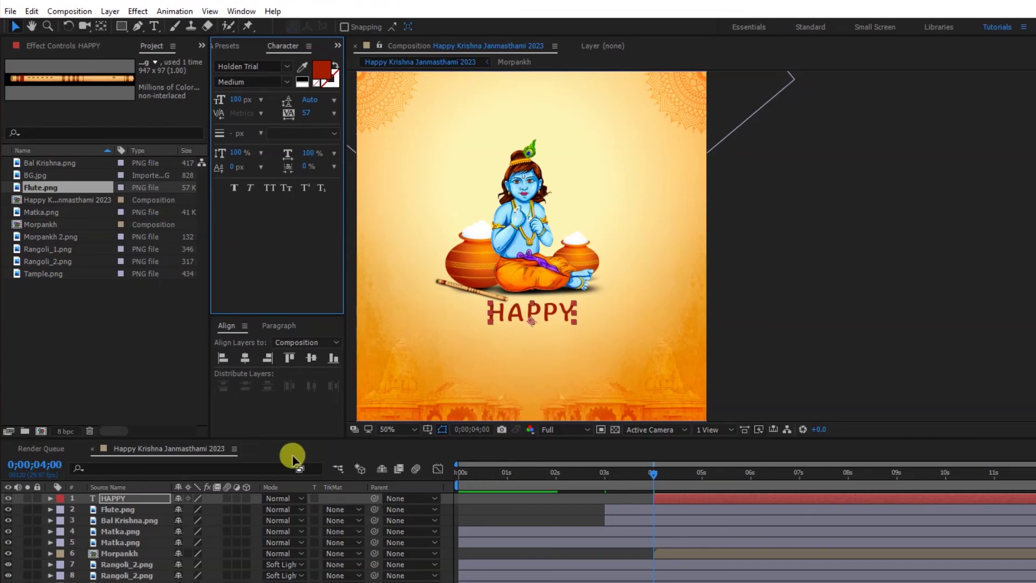
- Add a Position text animator to the HAPPY layer and set its Position to 150, 0
click(48, 500)
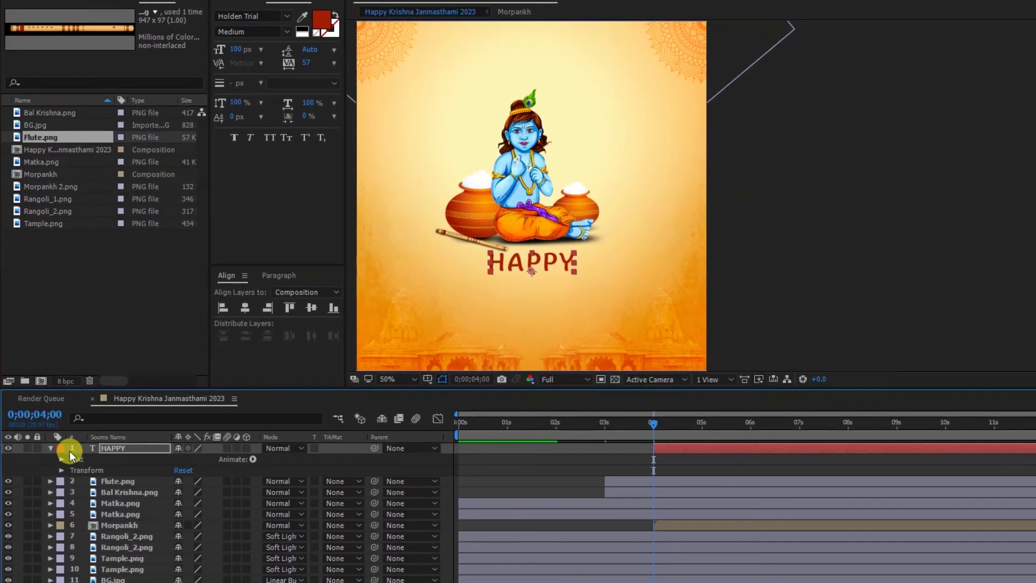
click(253, 510)
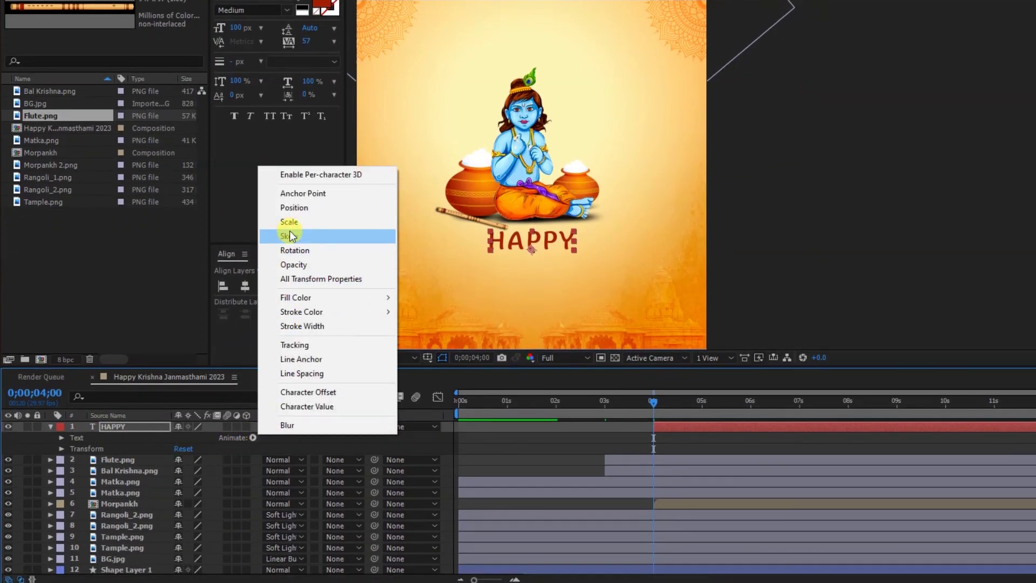
click(292, 210)
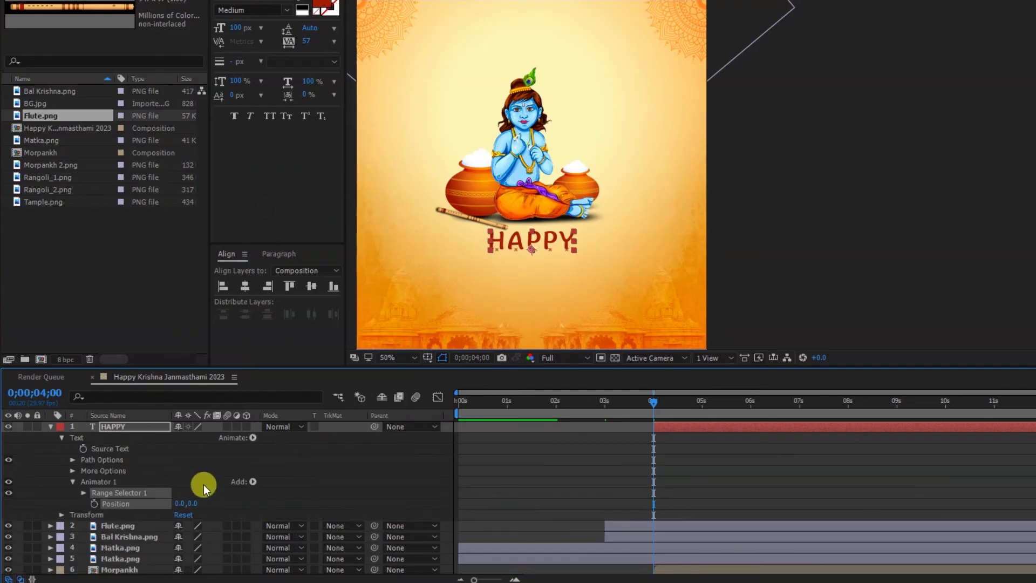
drag(180, 499, 275, 499)
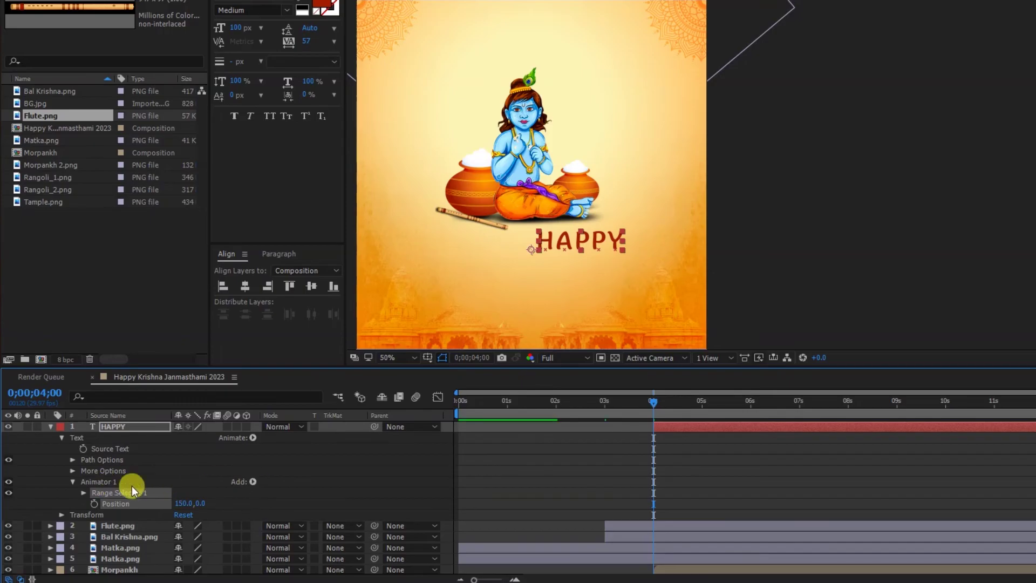
- Add an Opacity property to the HAPPY text's Animator 1 and set it to 0%
click(249, 483)
mouse_move(261, 489)
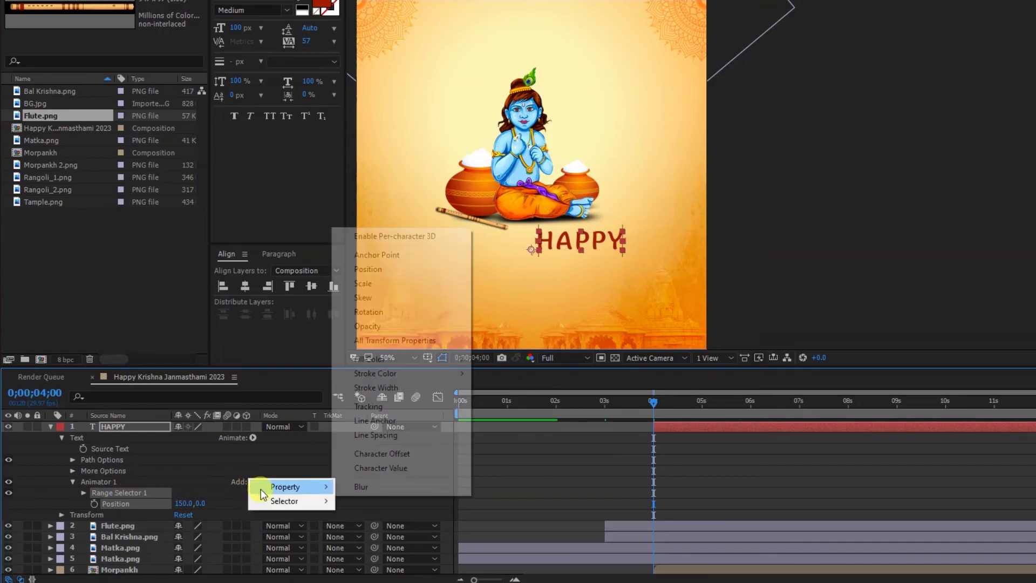
click(377, 327)
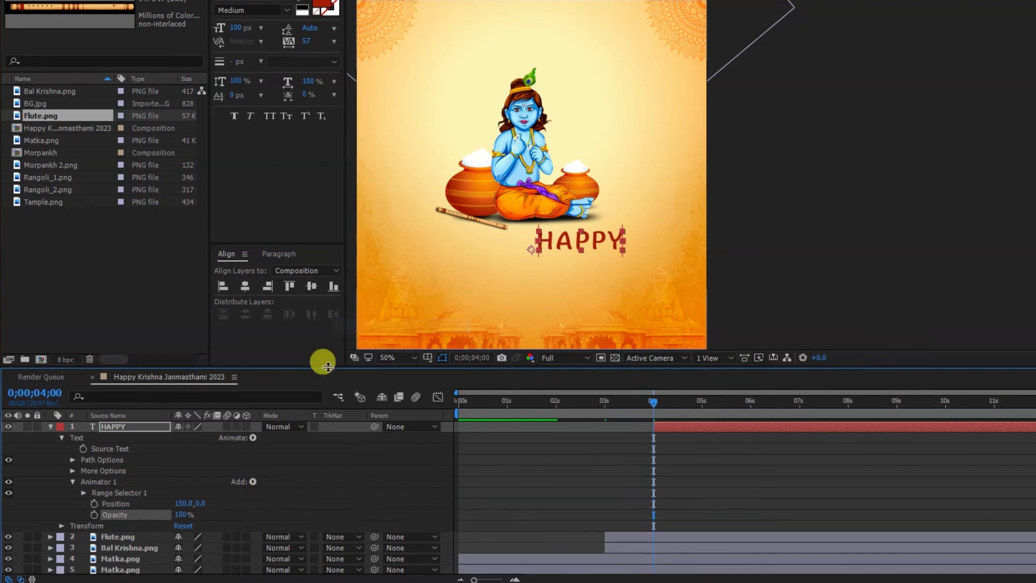
drag(181, 514, 58, 513)
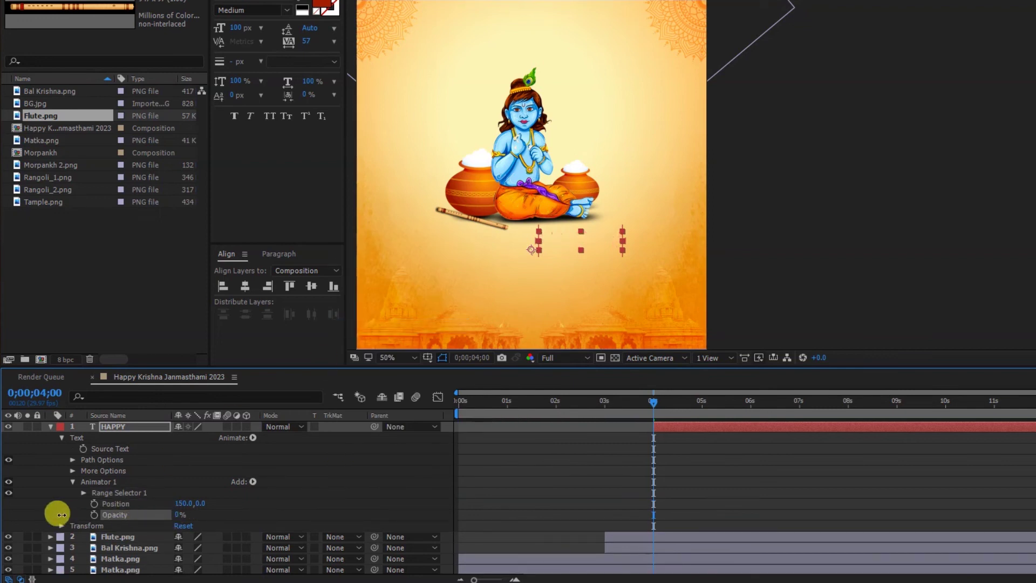
- Keyframe the HAPPY range selector's Offset at -100% at 0;00;04;00 and at 100% at 0;00;06;00
click(83, 493)
scroll(135, 498, down, 1)
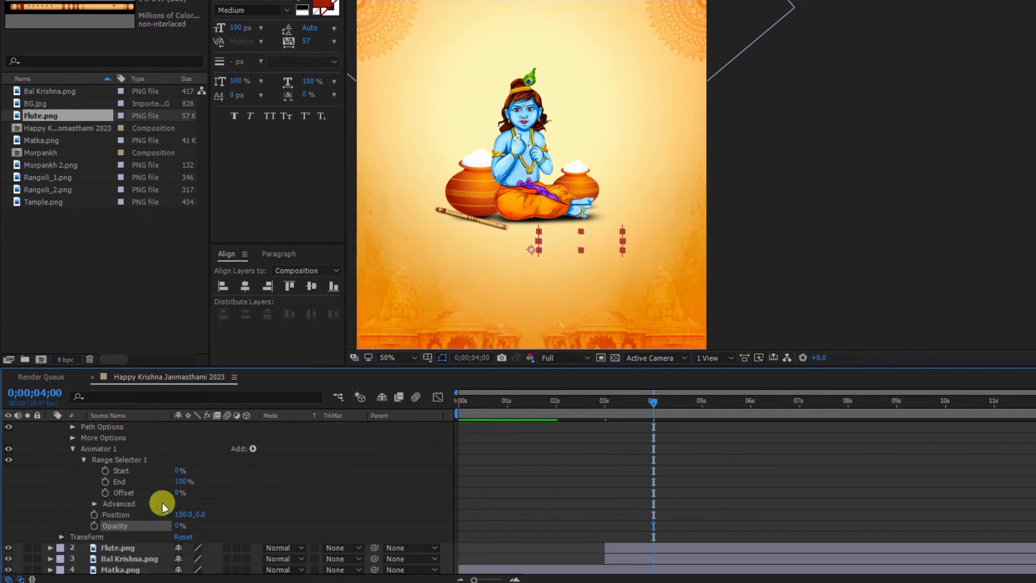
drag(175, 494, 58, 494)
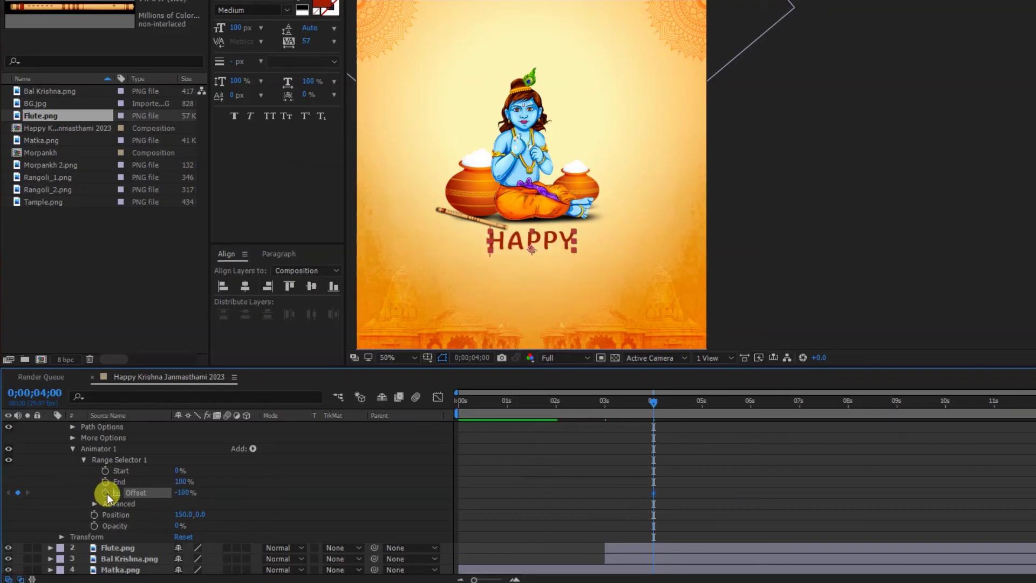
key(space)
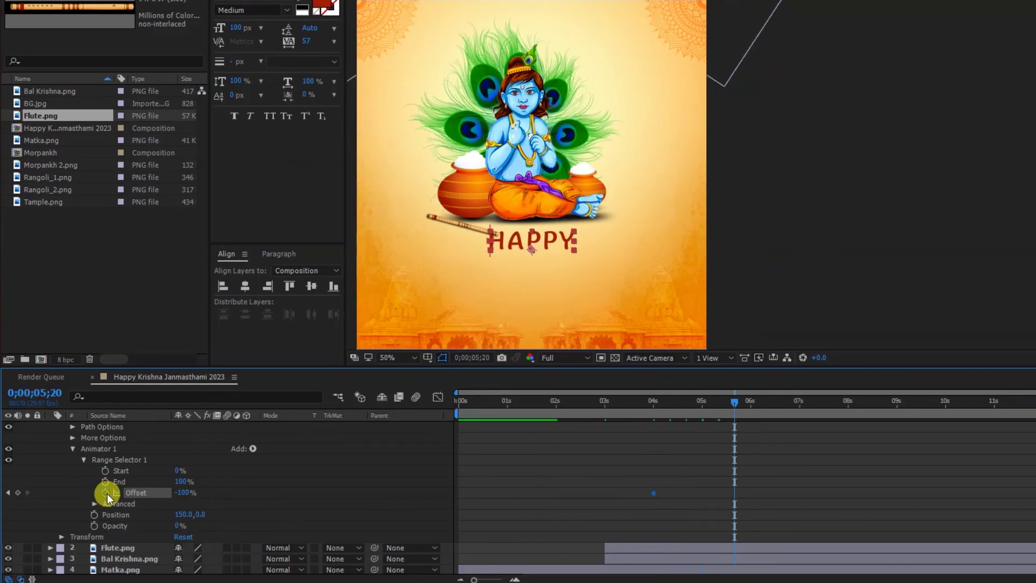
key(space)
drag(181, 492, 374, 491)
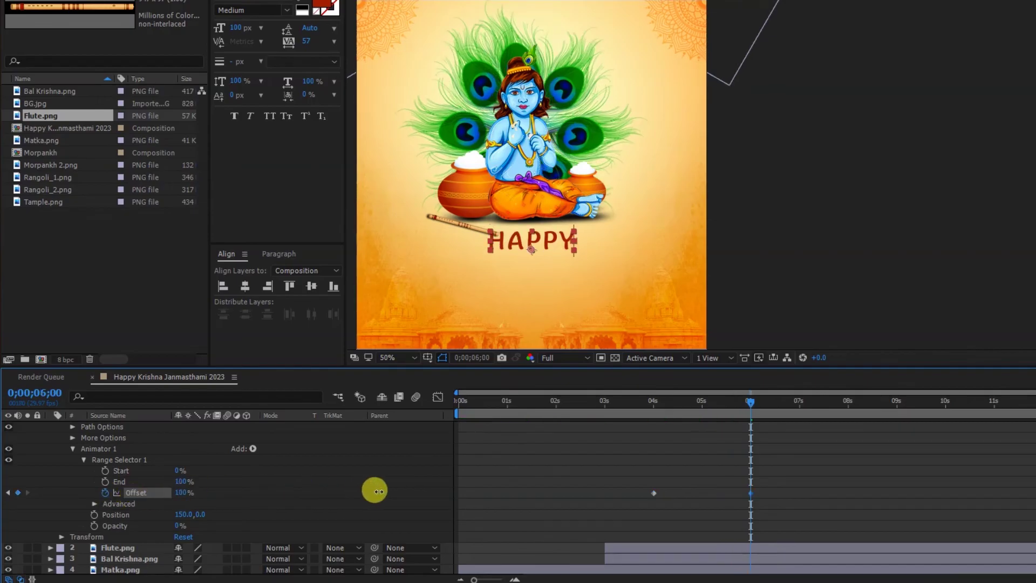
- Set the HAPPY range selector's Shape to Ramp Up with Ease High and Ease Low at 50%
click(94, 505)
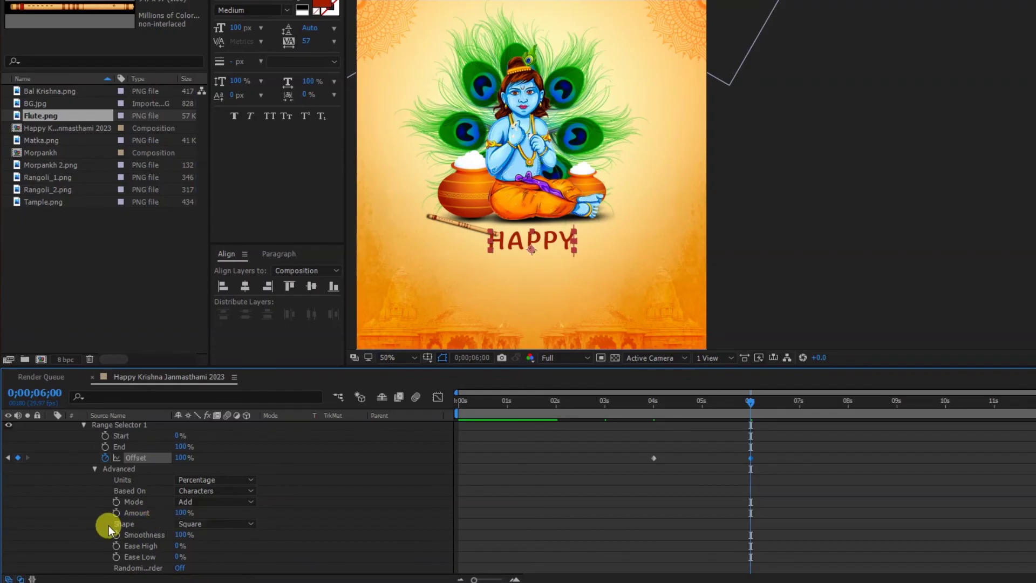
click(203, 526)
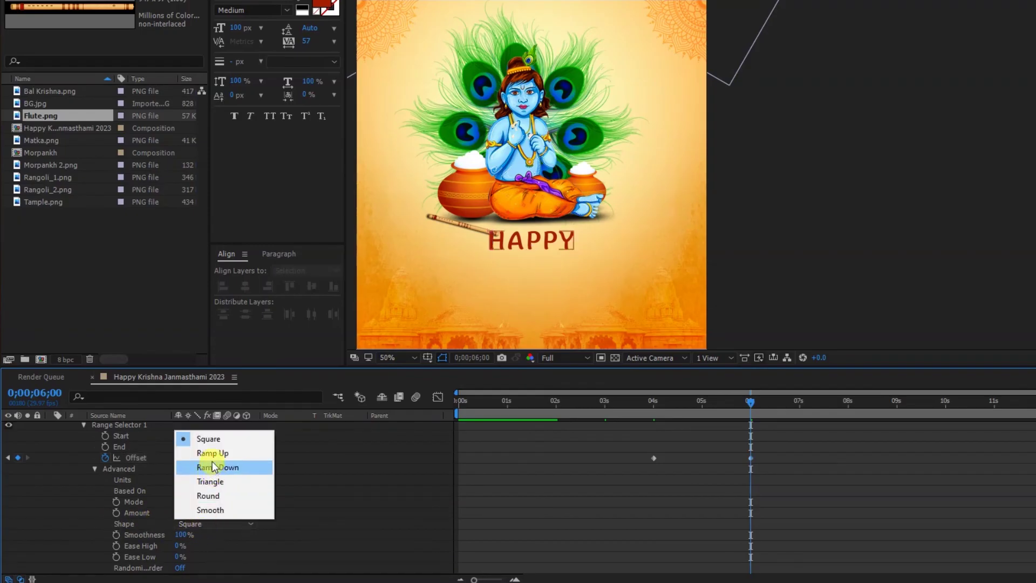
click(212, 454)
click(179, 534)
text(50)
key(Tab)
text(50)
key(Return)
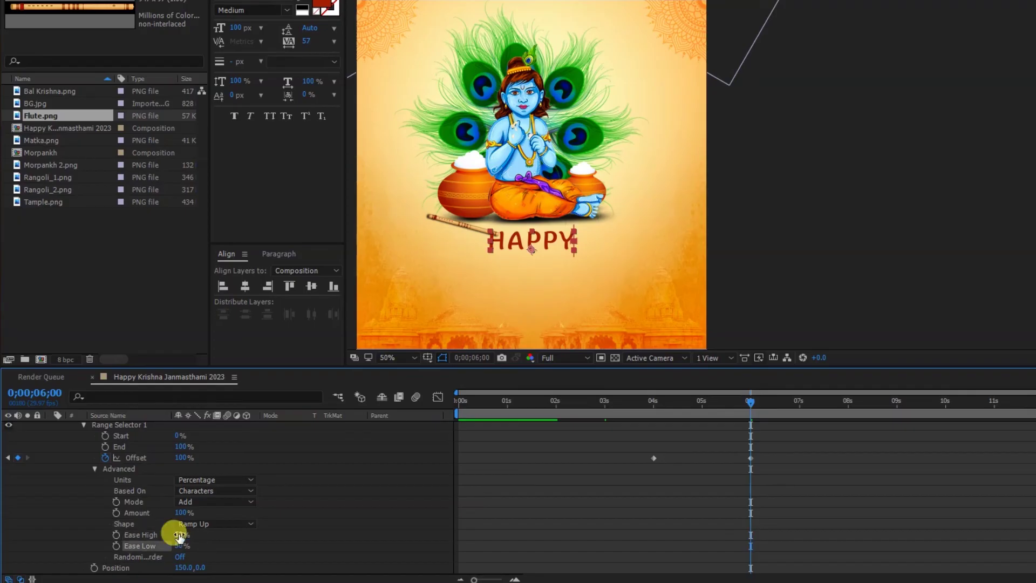
- Preview the HAPPY text animation from about 0;00;04;00 and collapse the layer's properties
click(652, 402)
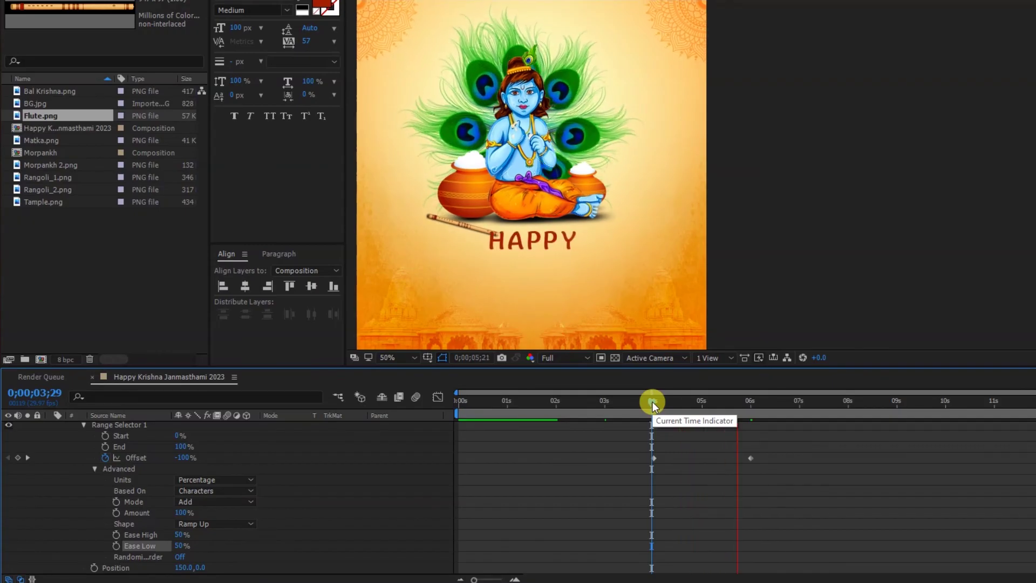
key(space)
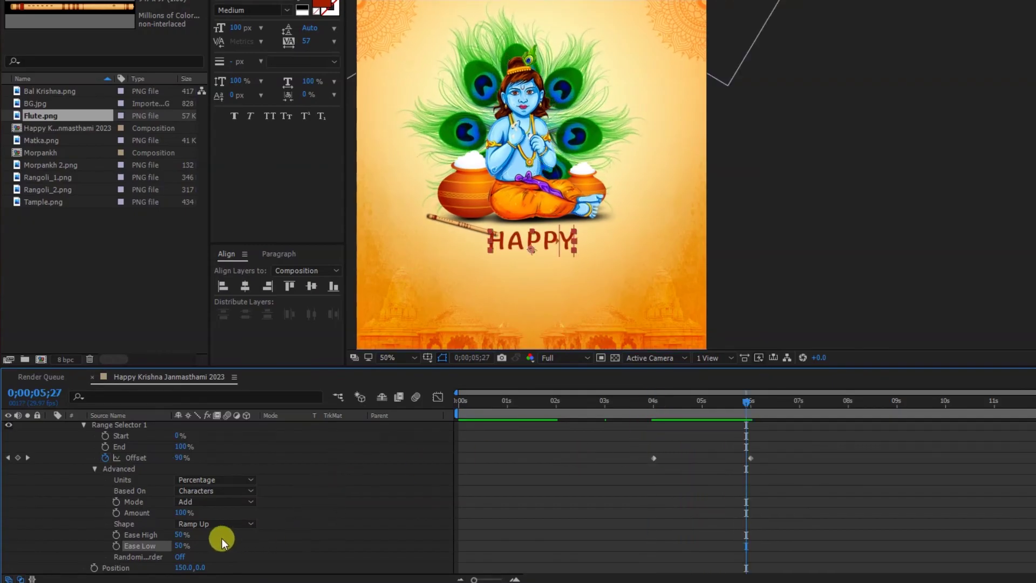
scroll(67, 483, up, 3)
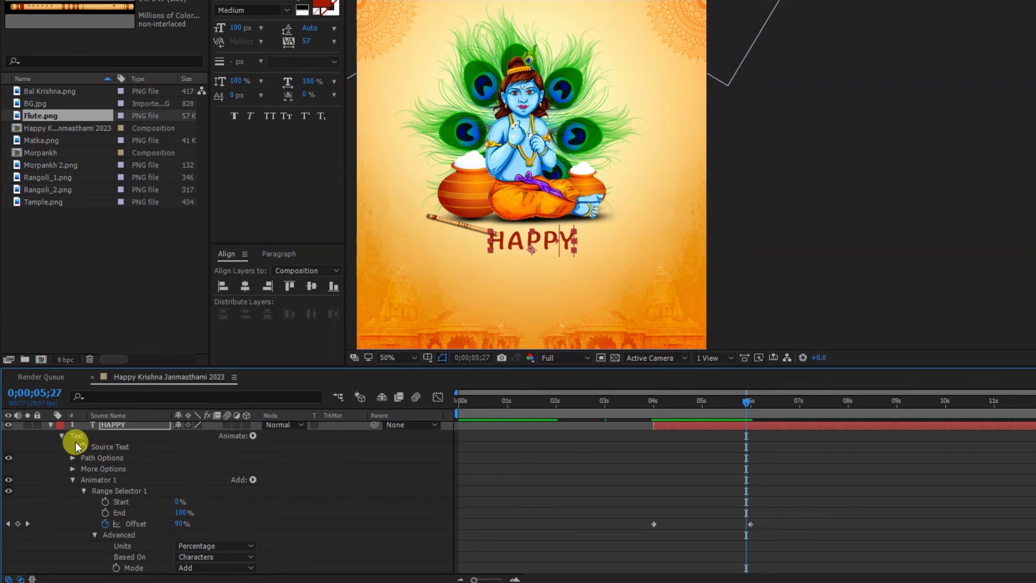
click(52, 426)
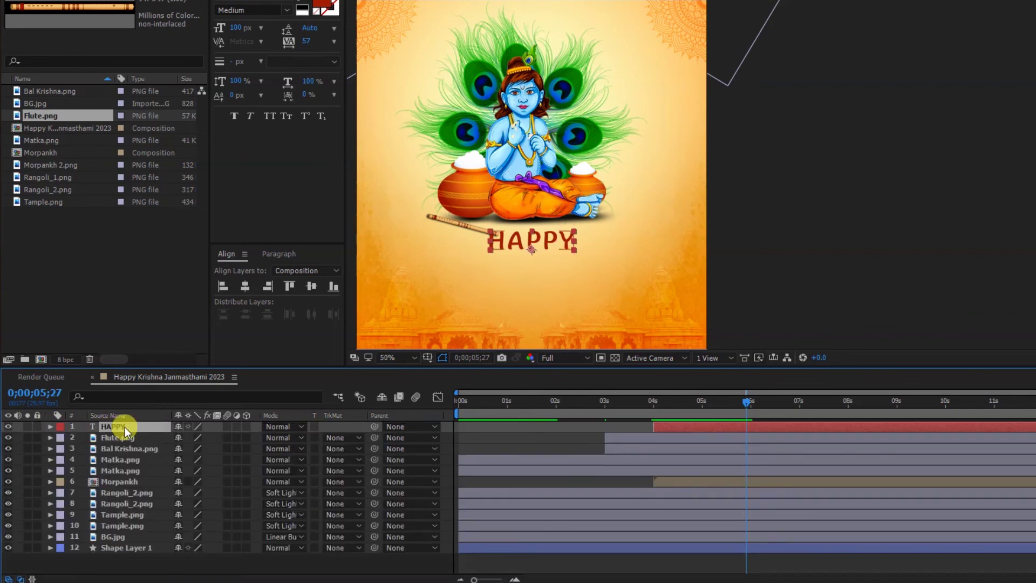
- Duplicate the HAPPY text layer, place the lower copy beneath the first line, and start it at 0;00;05;00
key(ctrl+d)
key(space)
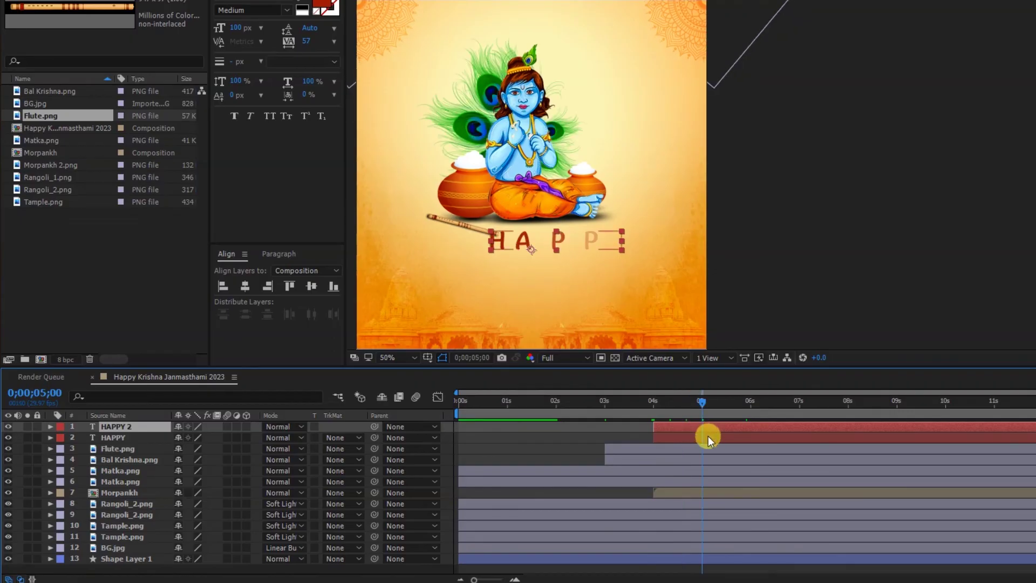
click(708, 436)
key([)
key(space)
- Replace the lower HAPPY line's text with KRISHNA
drag(754, 404, 779, 401)
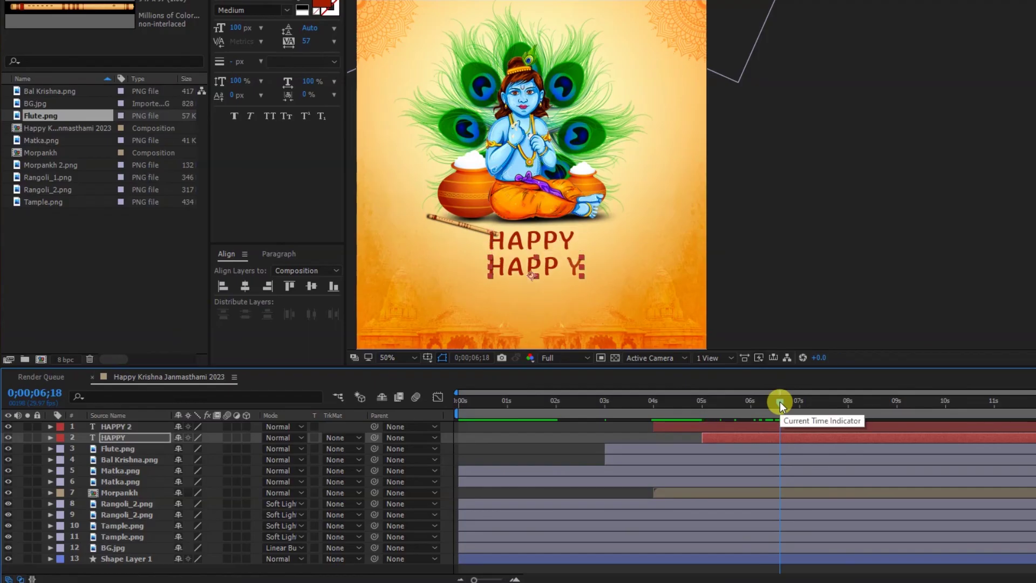
double_click(769, 435)
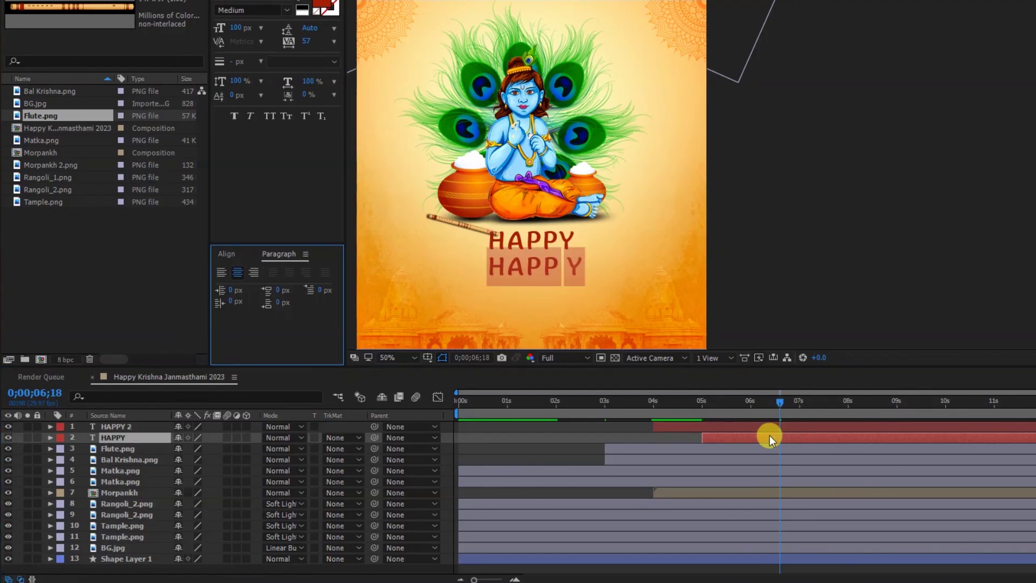
text(KRISHNA)
key(KP_Enter)
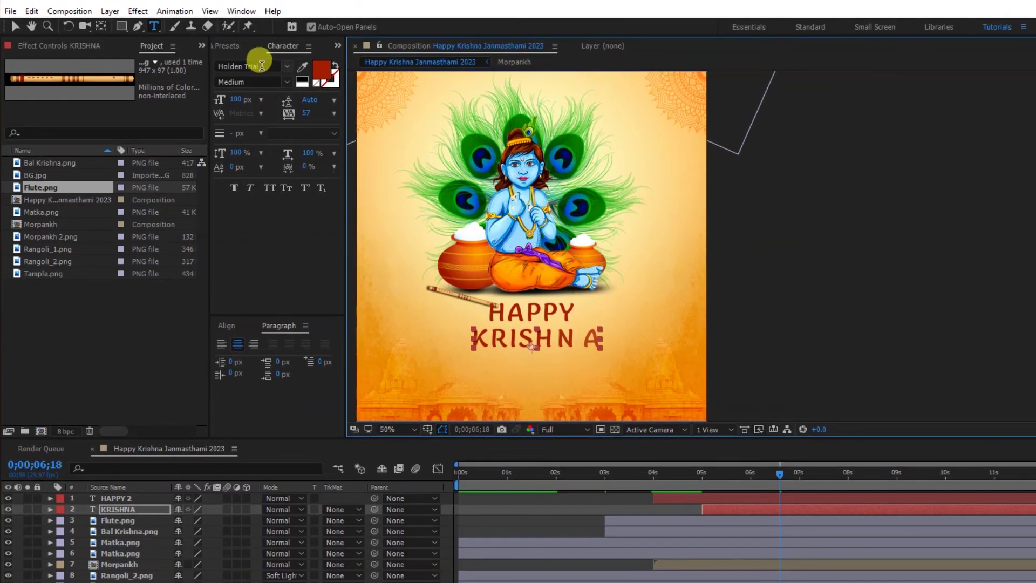
- Set the KRISHNA text's font to Jazking
click(262, 65)
text(Ja)
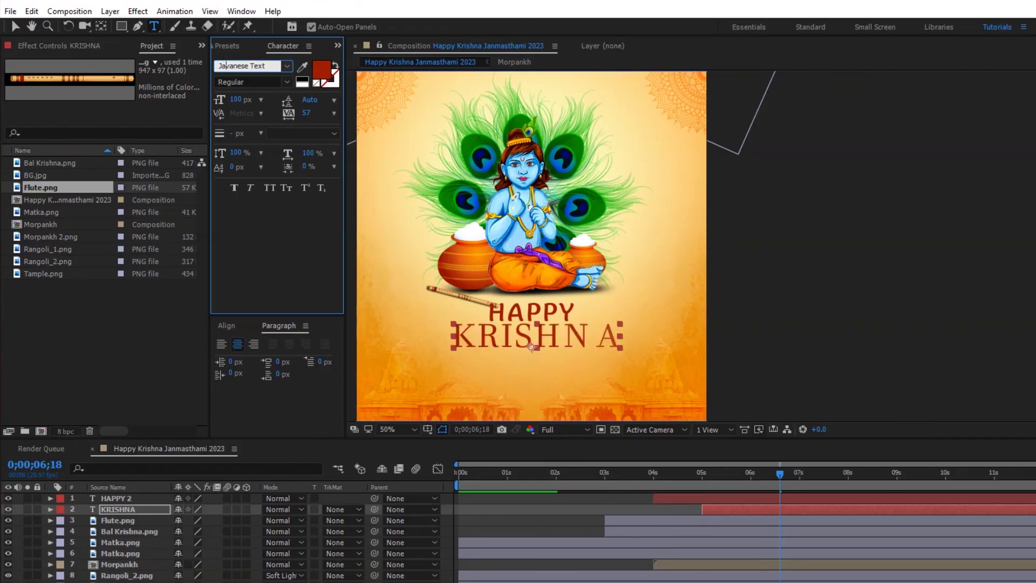
text(zking)
key(Return)
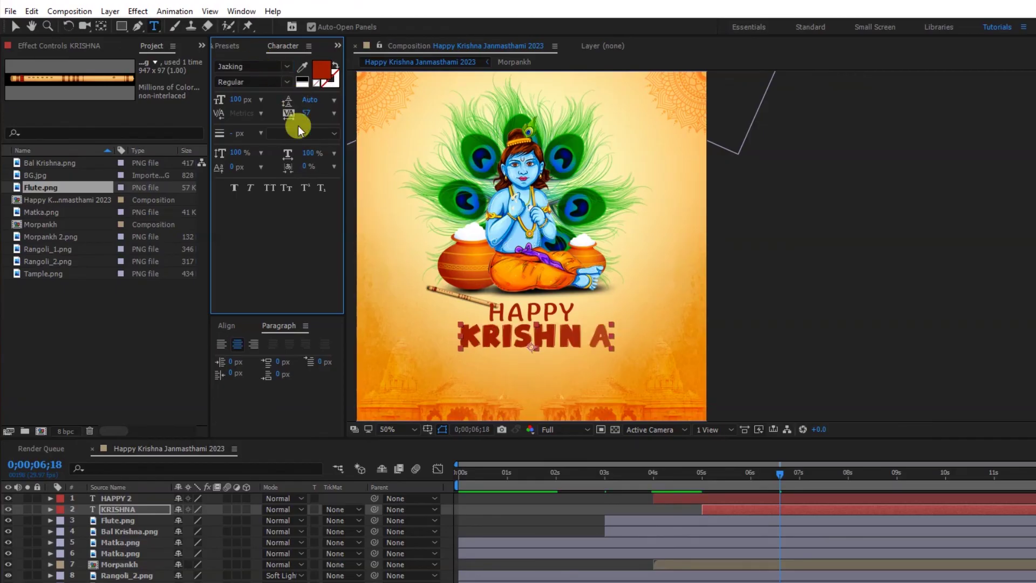
- Set the KRISHNA text's fill color to 500C38
click(317, 74)
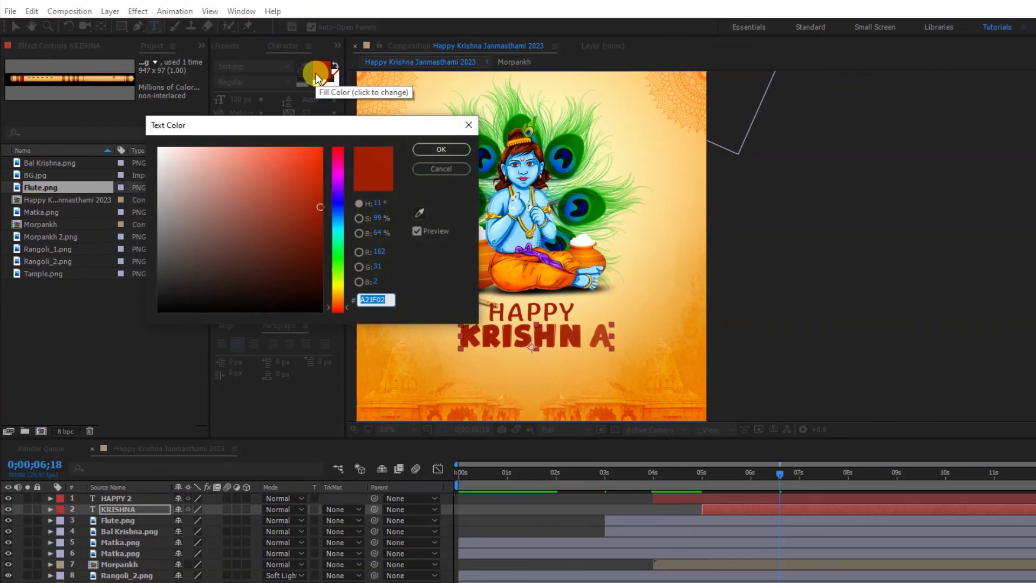
text(500)
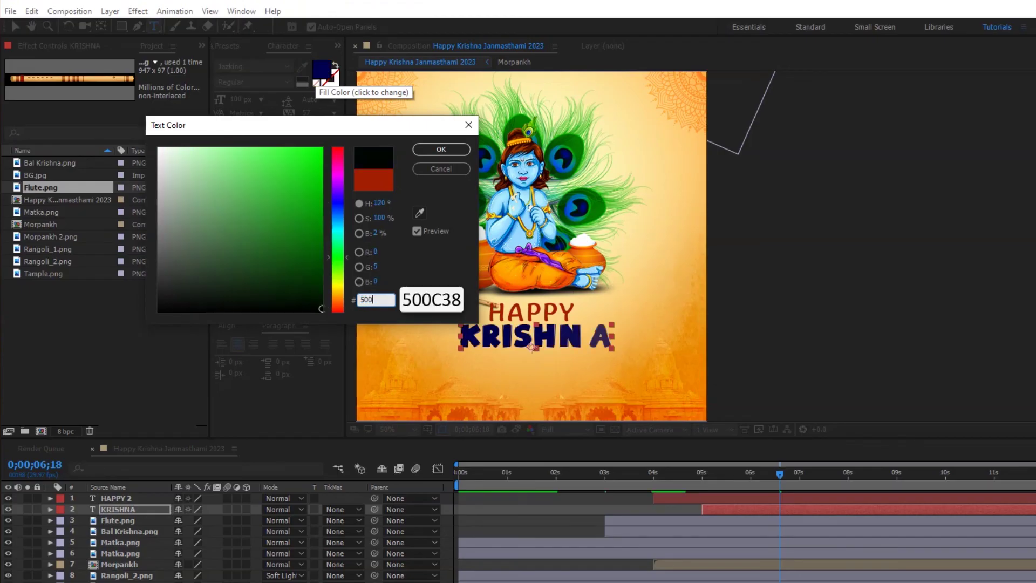
text(C38)
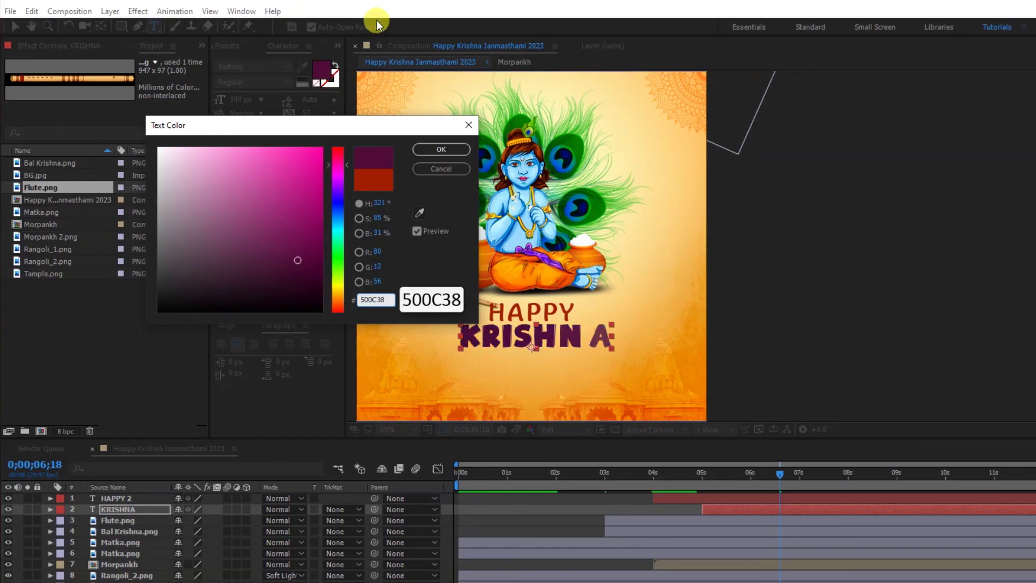
click(441, 148)
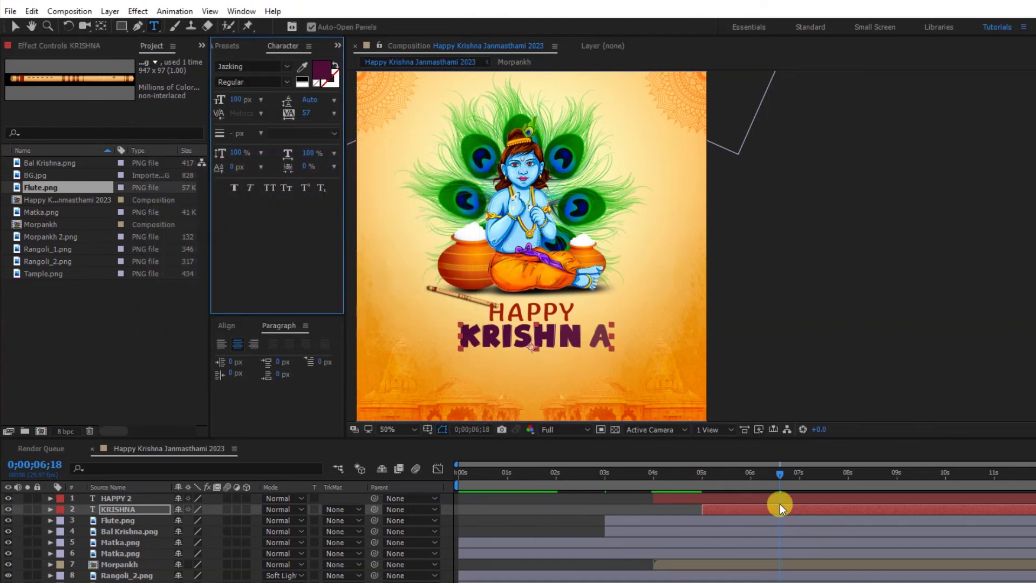
- Duplicate the HAPPY 2 layer, place the copy under the KRISHNA layer, and start it at 0;00;06;00
click(763, 510)
key(space)
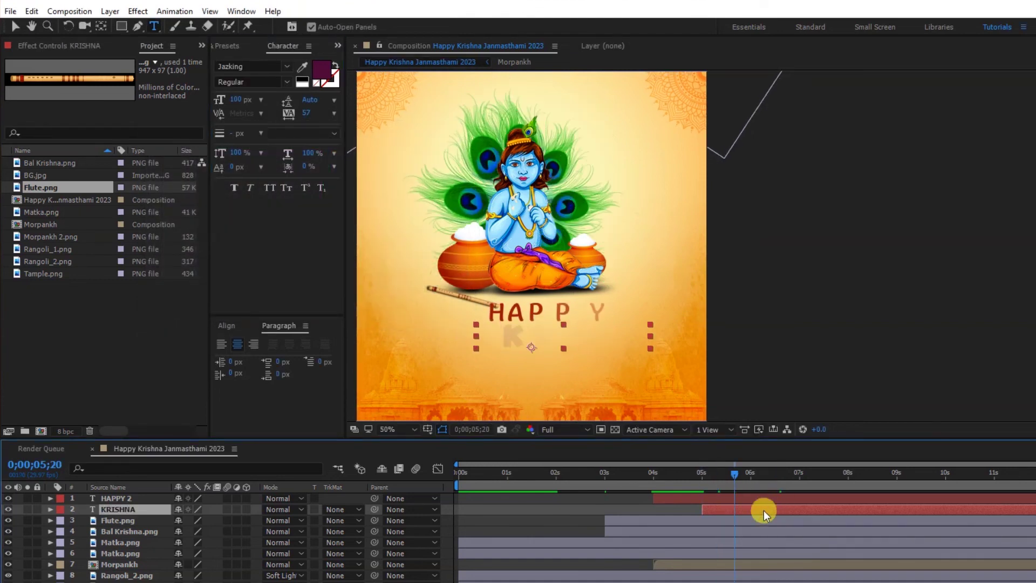
click(762, 501)
key(ctrl+d)
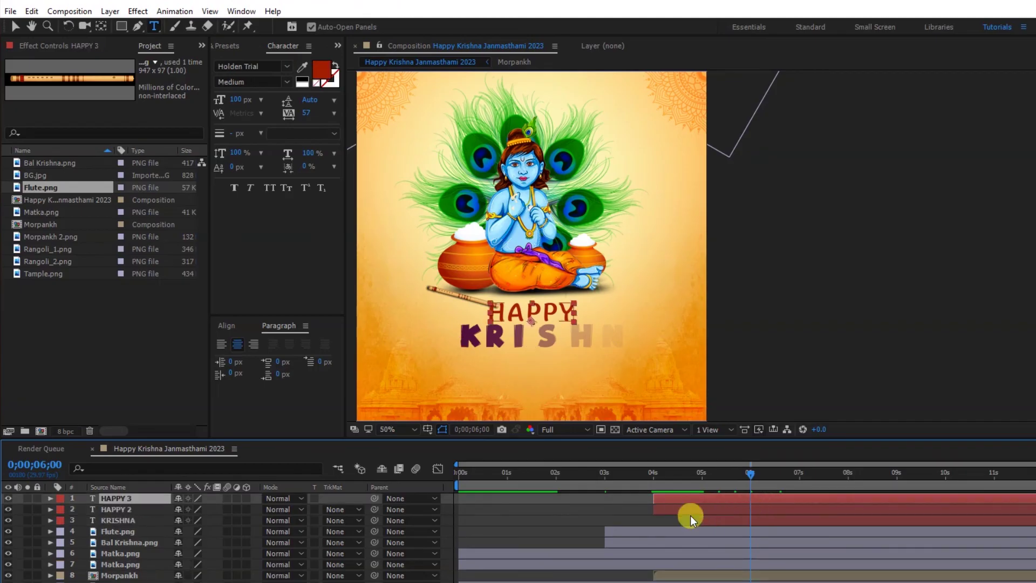
drag(144, 502, 144, 525)
key(bracketleft)
- Move the HAPPY 3 text straight down so it sits below the KRISHNA line
drag(756, 477, 844, 475)
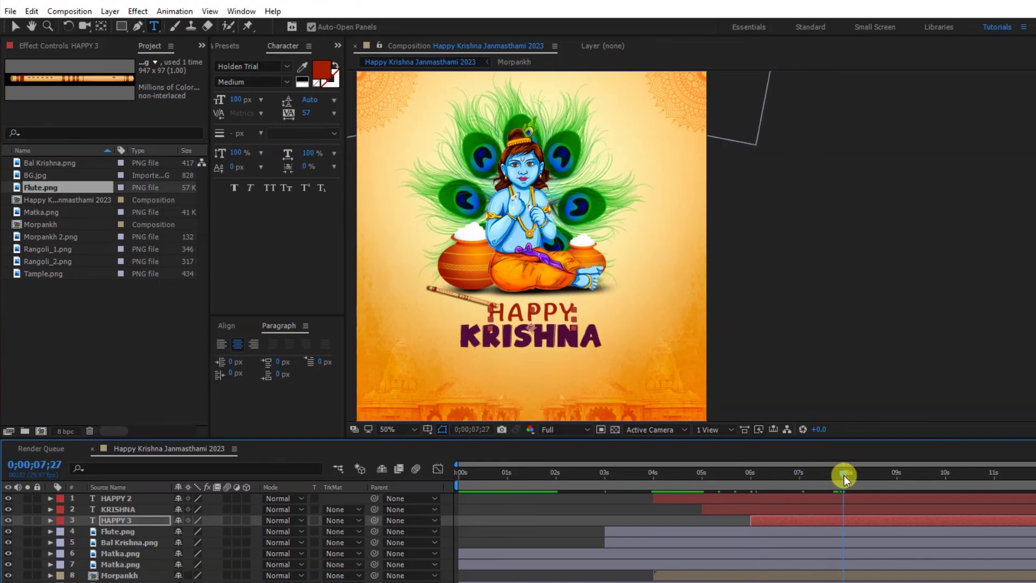
key(shift+Down)
key(shift+Down)
key(shift+Down)
key(shift+Down)
key(shift+Down)
key(shift+Down)
key(shift+Down)
key(shift+Down)
key(shift+Down)
key(shift+Down)
key(shift+Down)
key(shift+Down)
key(shift+Down)
key(shift+Down)
key(shift+Down)
key(shift+Down)
key(shift+Down)
key(shift+Down)
key(shift+Down)
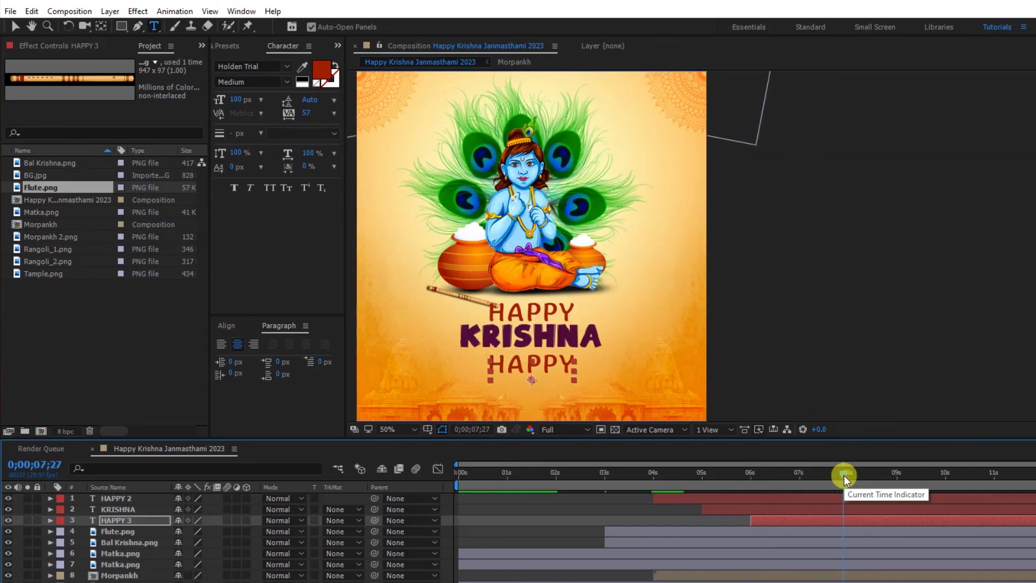
- Replace the HAPPY 3 text with Janmasthami
double_click(842, 520)
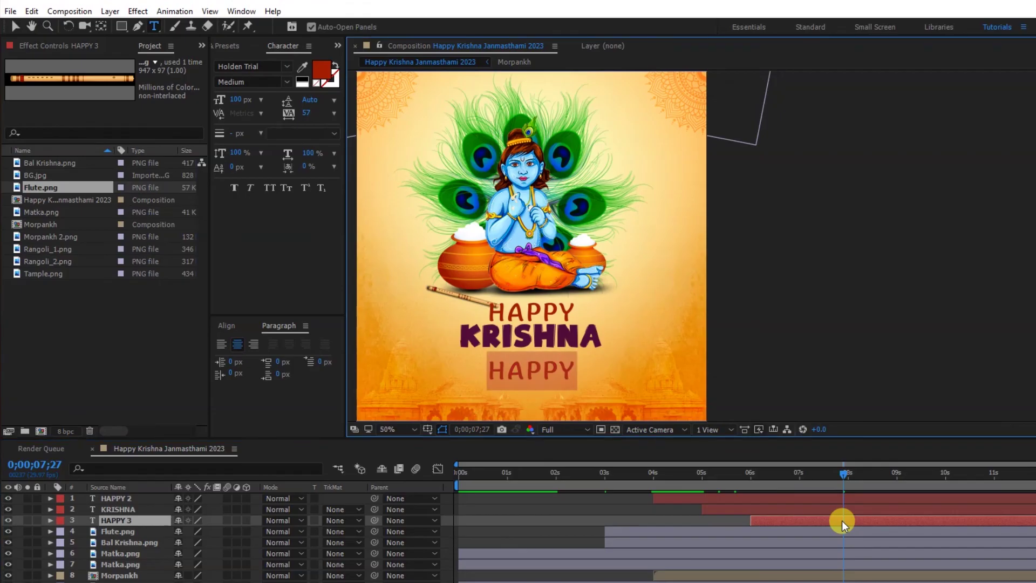
text(Jan)
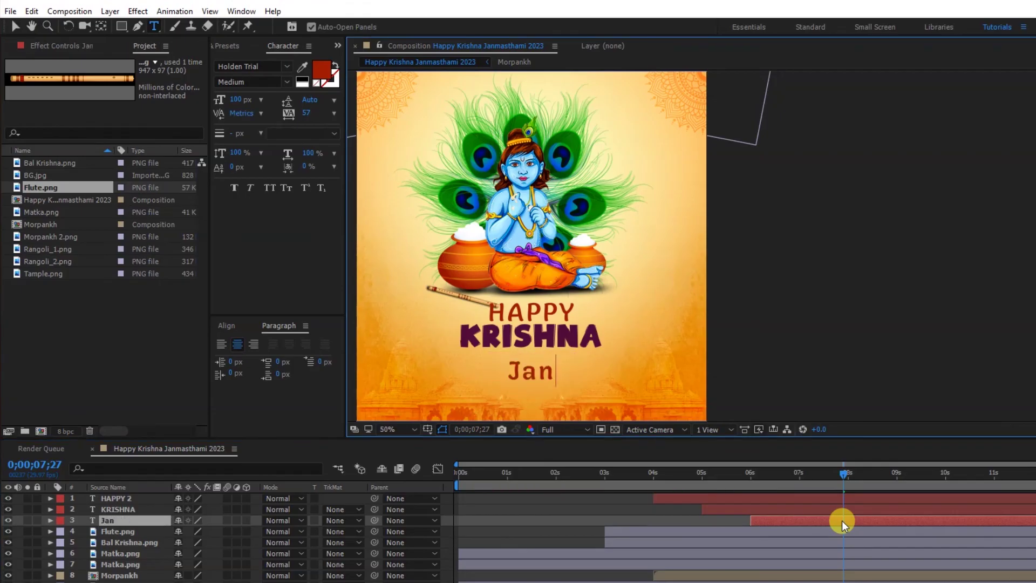
text(mastha)
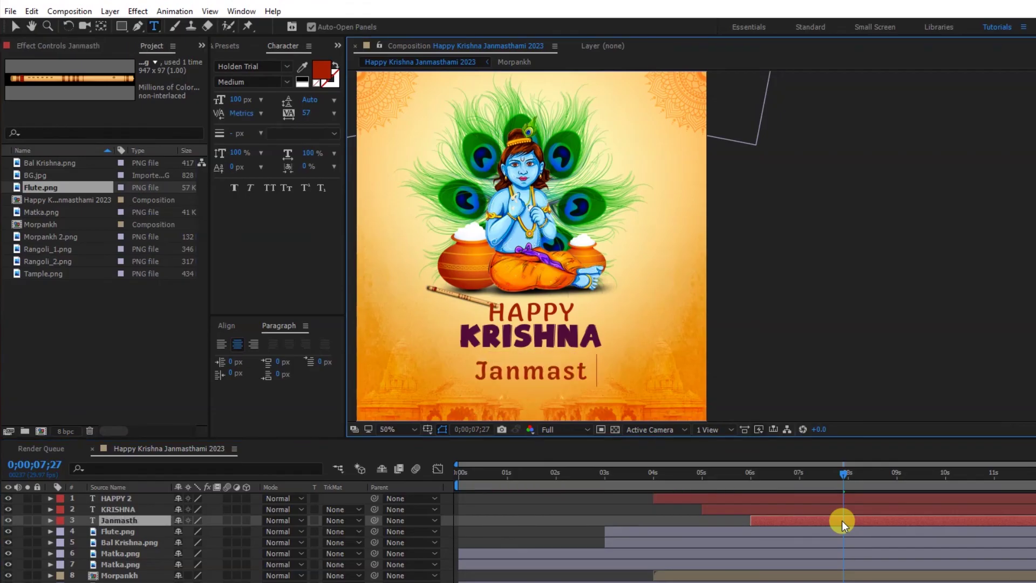
text(mi)
key(KP_Enter)
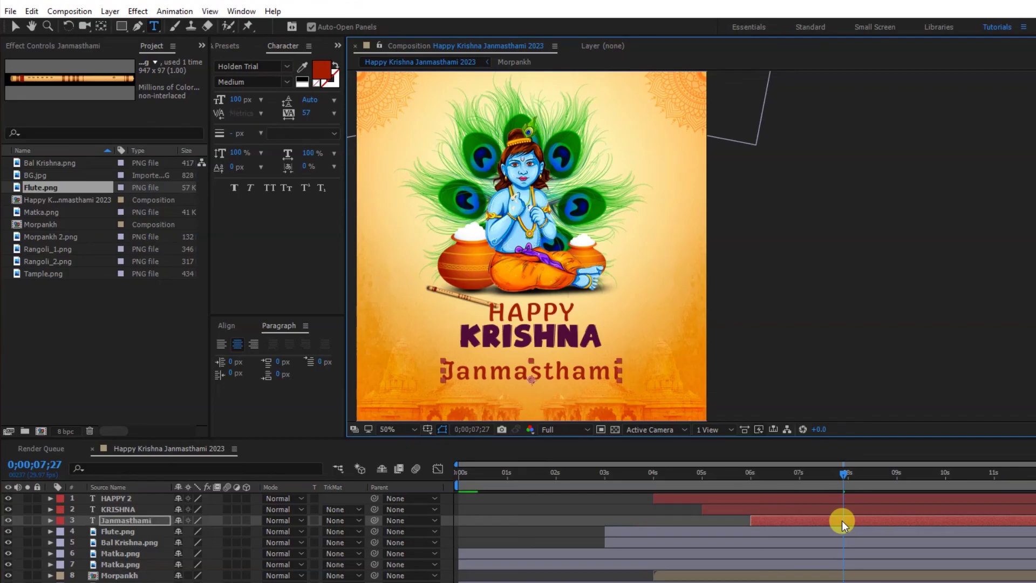
- Nudge KRISHNA down slightly to even the line spacing, and shift all three title lines down together
click(901, 509)
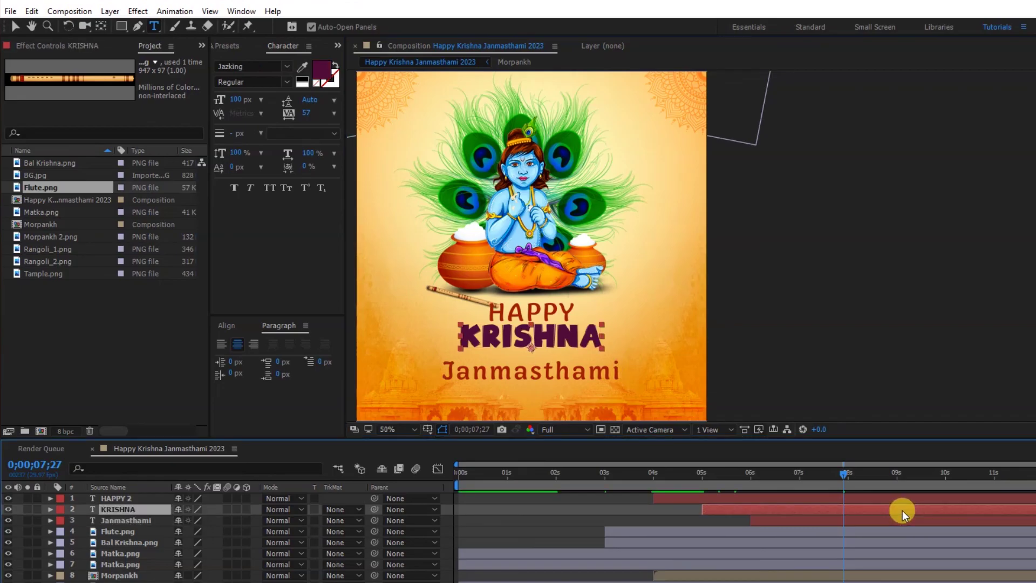
click(896, 499)
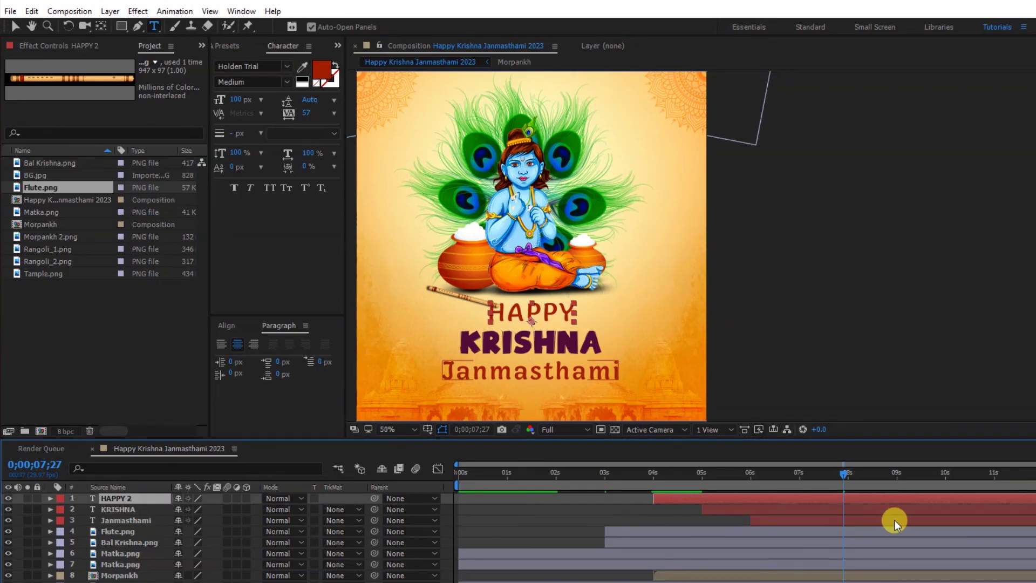
shift+click(894, 521)
key(shift+Down)
key(shift+Down)
key(shift+Down)
key(shift+Down)
key(shift+Down)
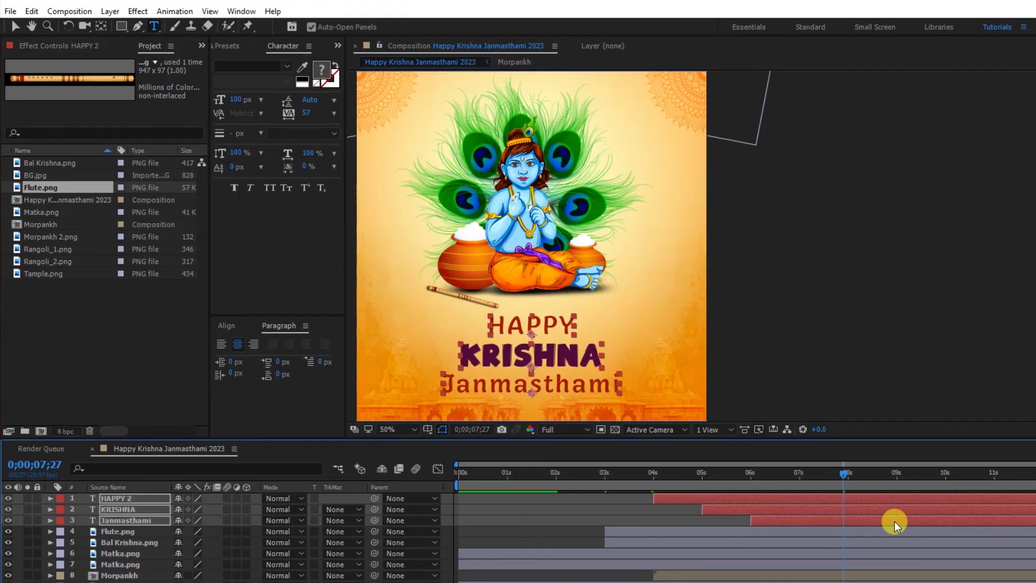
key(shift+Right)
key(shift+Right)
- Preview the full composition from the first frame
key(Home)
key(space)
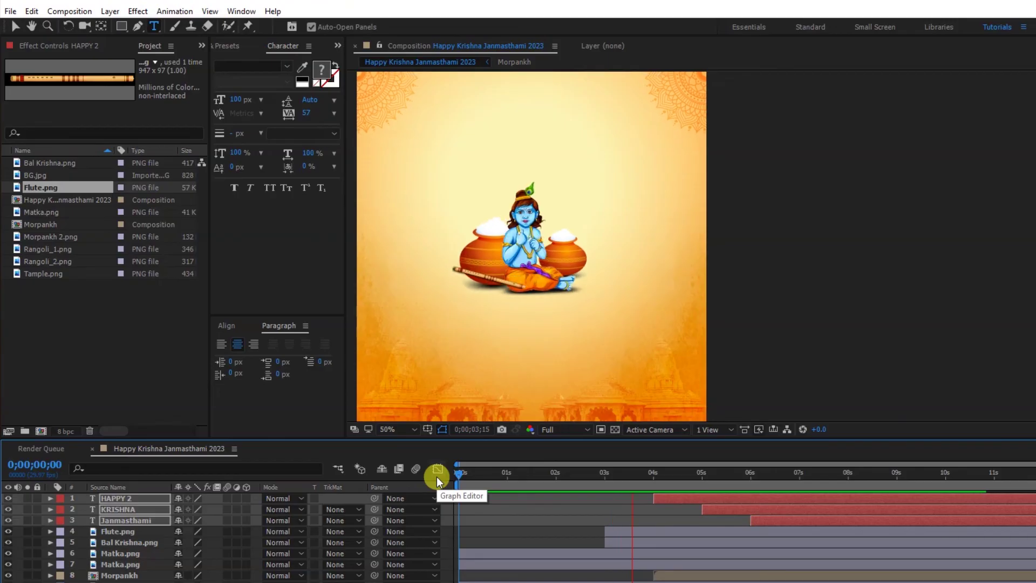
key(space)
- Keyframe the Flute.png layer's Scale at 0% at 0;00;03;00
click(612, 538)
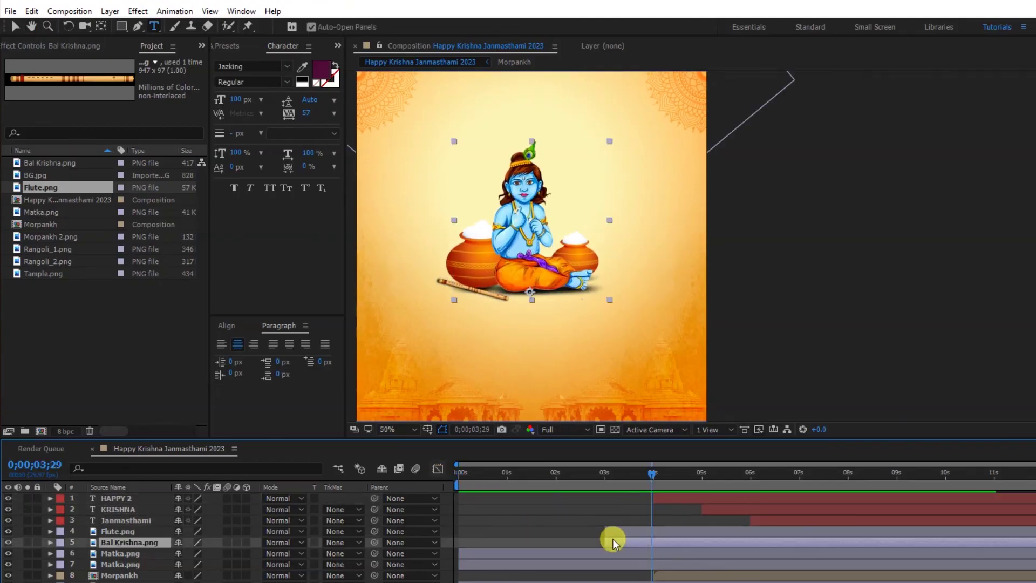
key(i)
key(s)
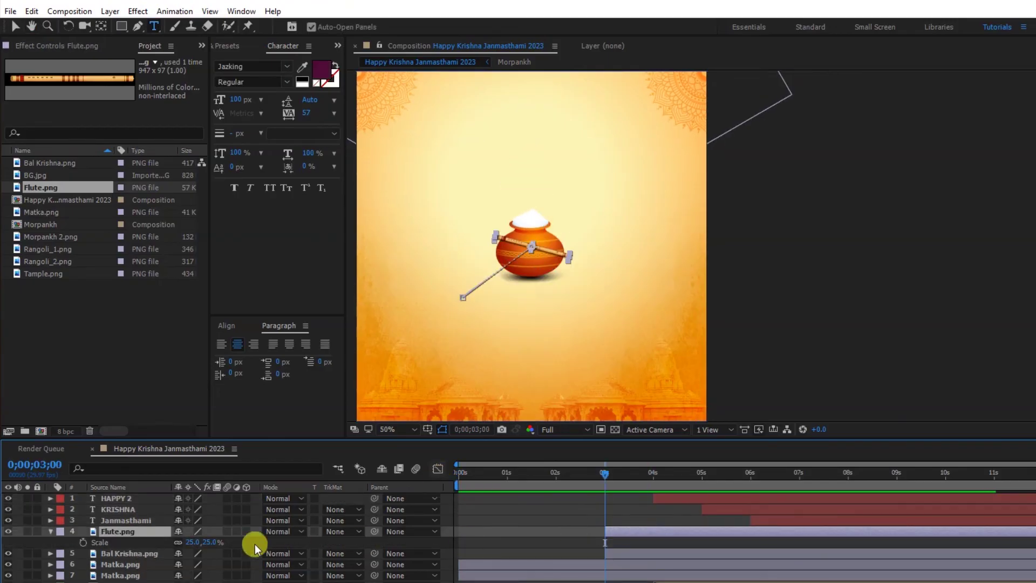
click(83, 542)
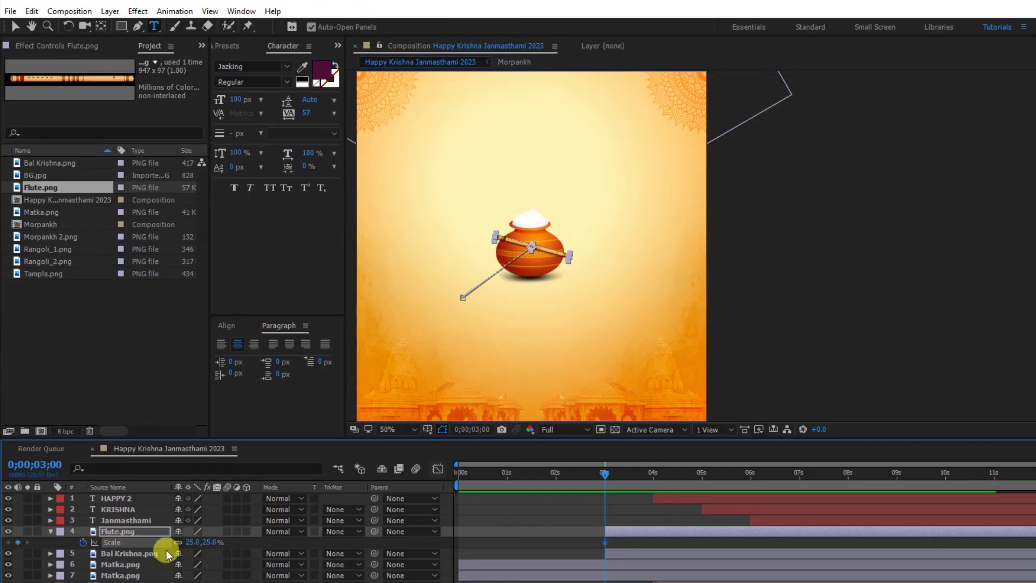
click(190, 542)
text(0)
key(Return)
- Keyframe the flute's Scale at 25% at 0;00;05;00
key(space)
key(space)
click(190, 542)
text(25)
key(Return)
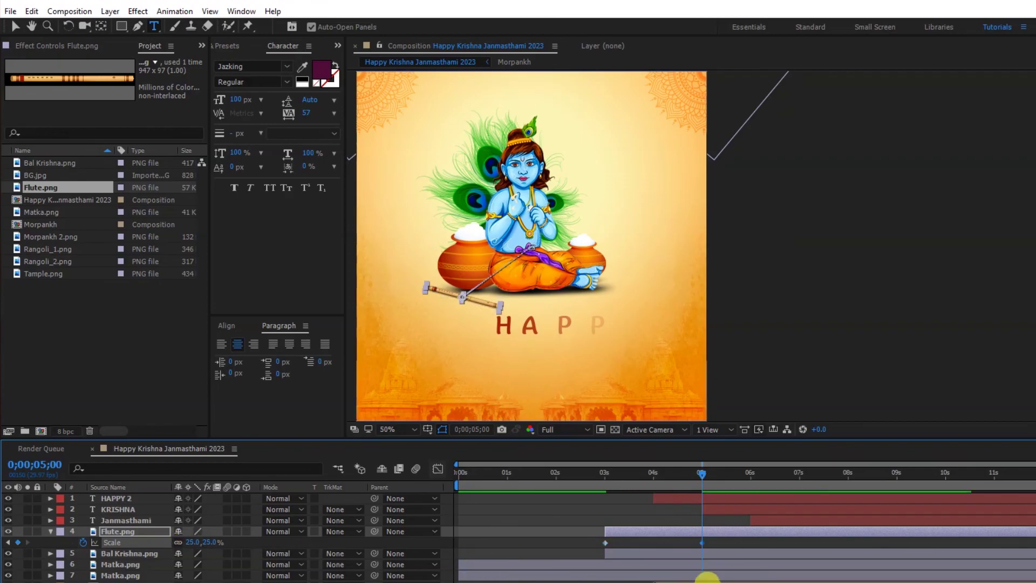
- Apply Easy Ease to the flute's two Scale keyframes and show their curve in the Graph Editor
drag(716, 542, 563, 551)
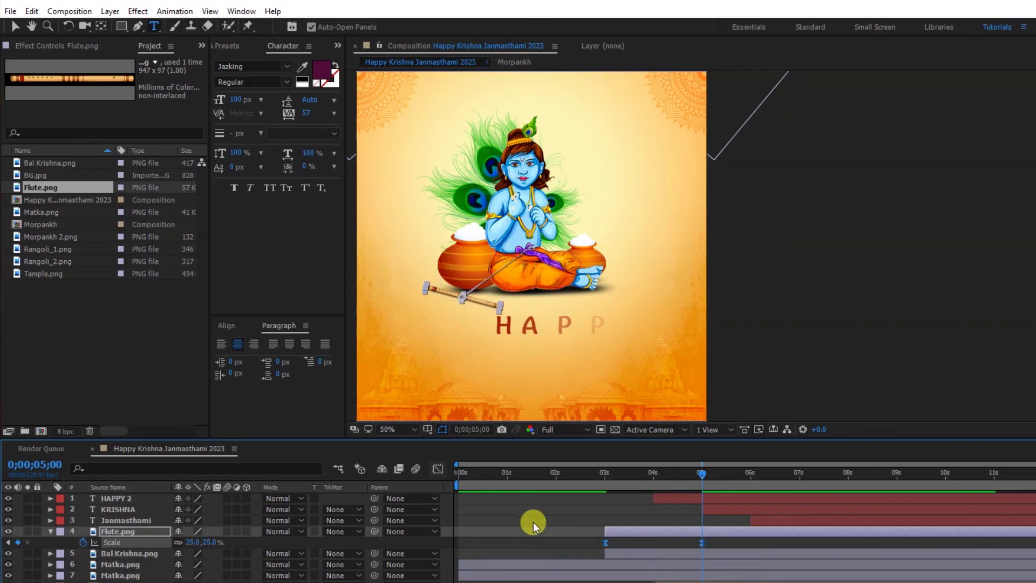
click(438, 468)
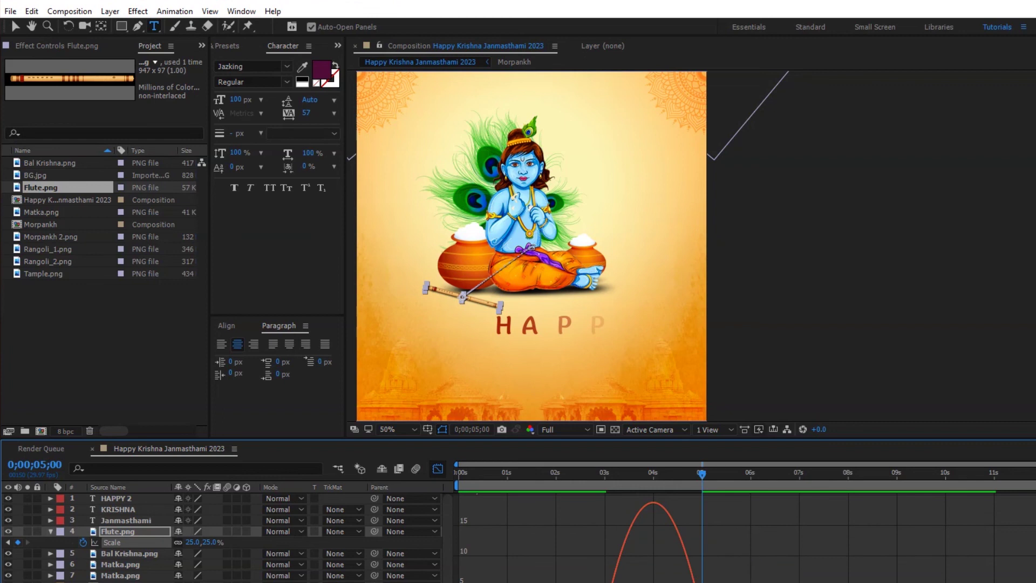